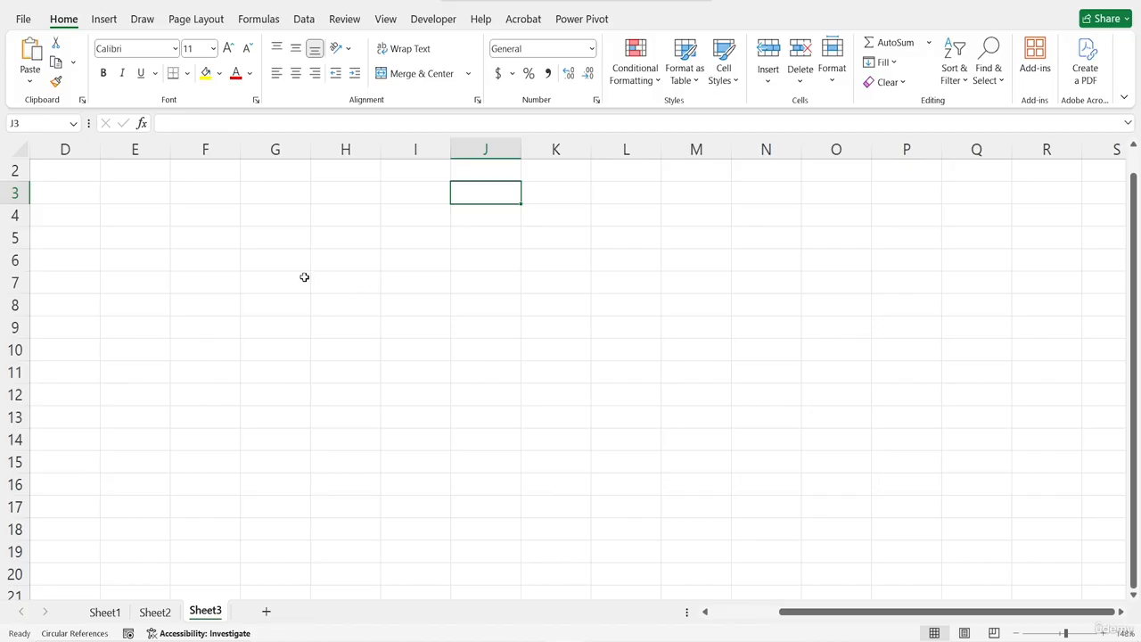
Enter the column headers DATE, REGION and PRODUCT across row 5 starting at F5
click(96, 22)
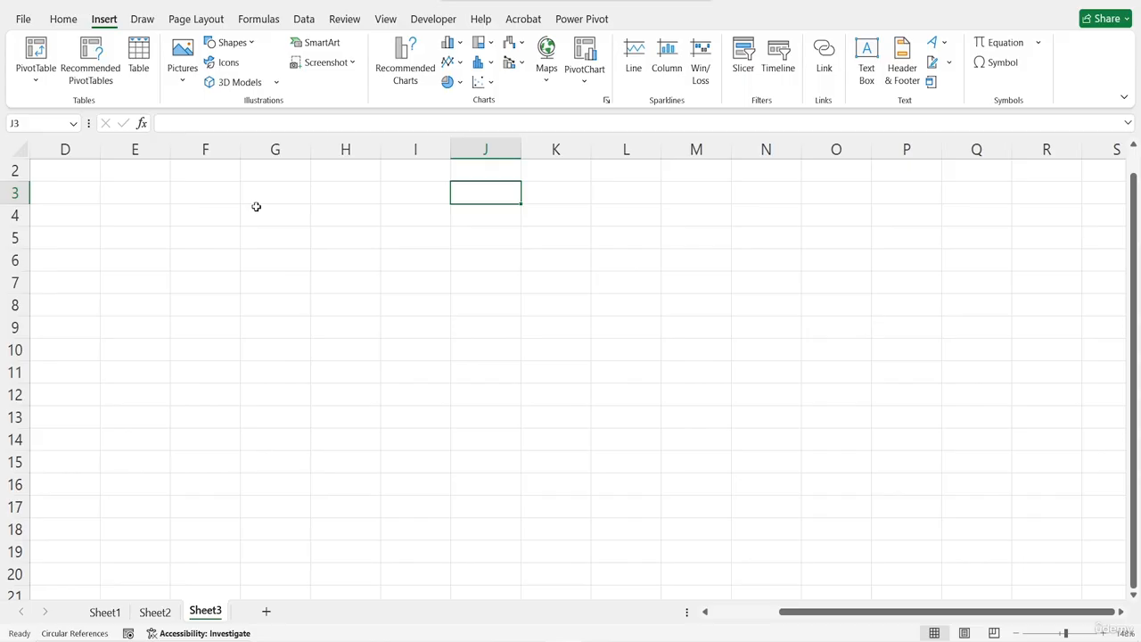
click(258, 276)
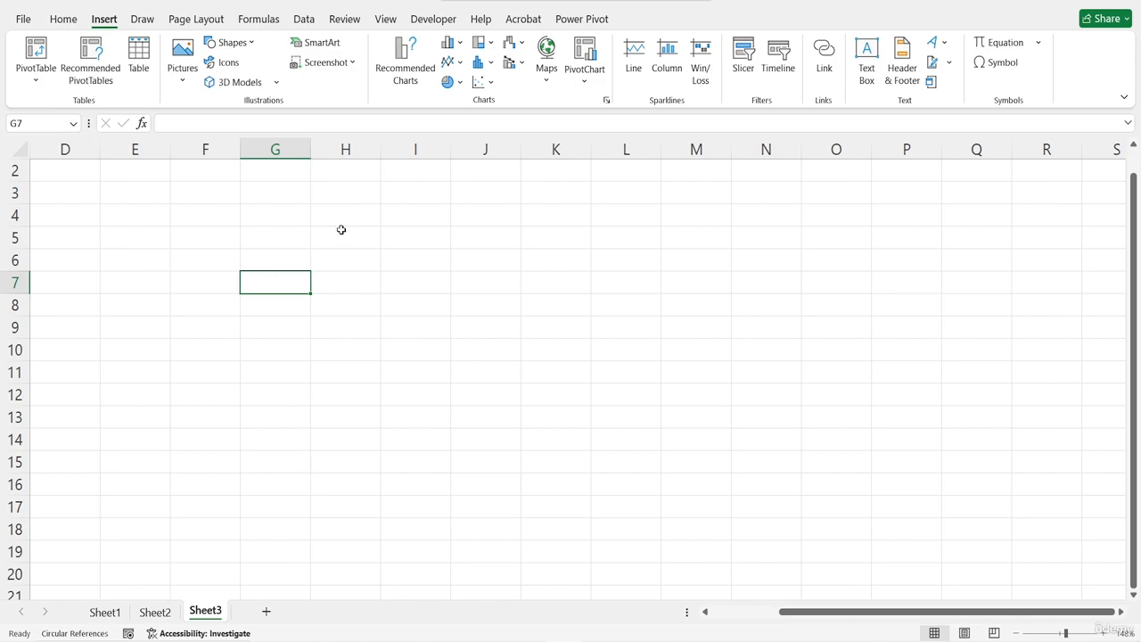
click(245, 230)
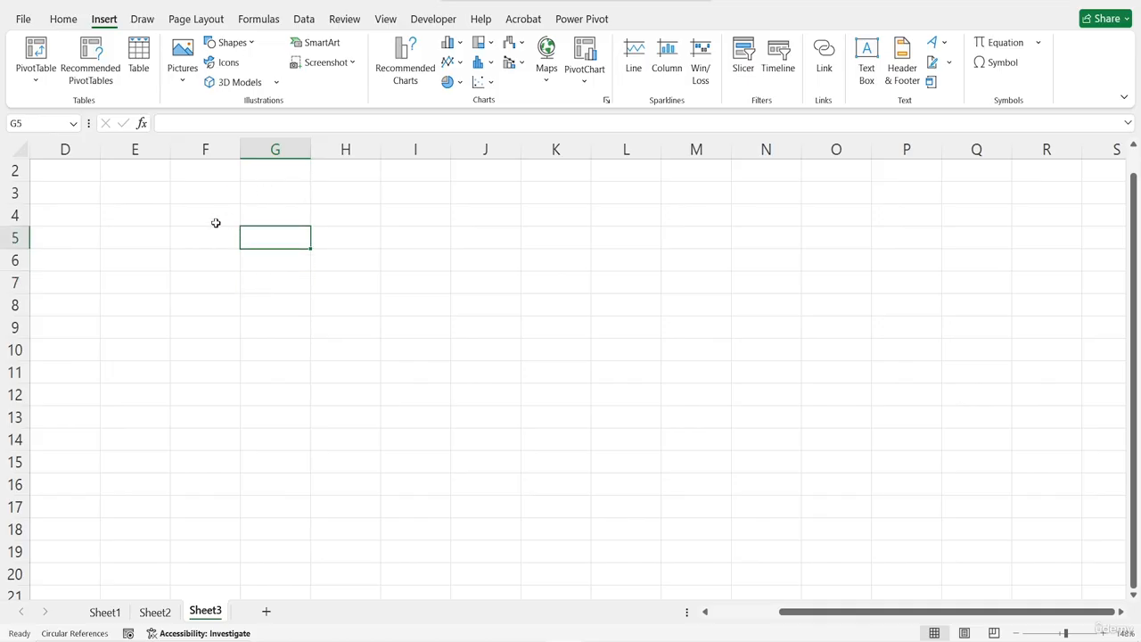
click(221, 242)
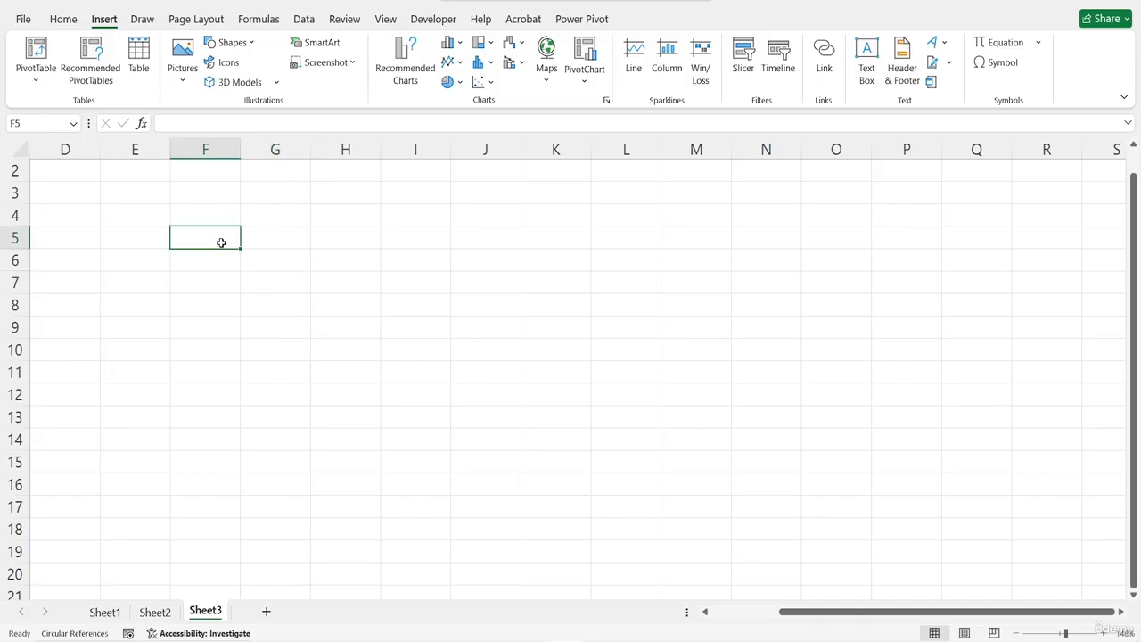
text(DATE)
key(Tab)
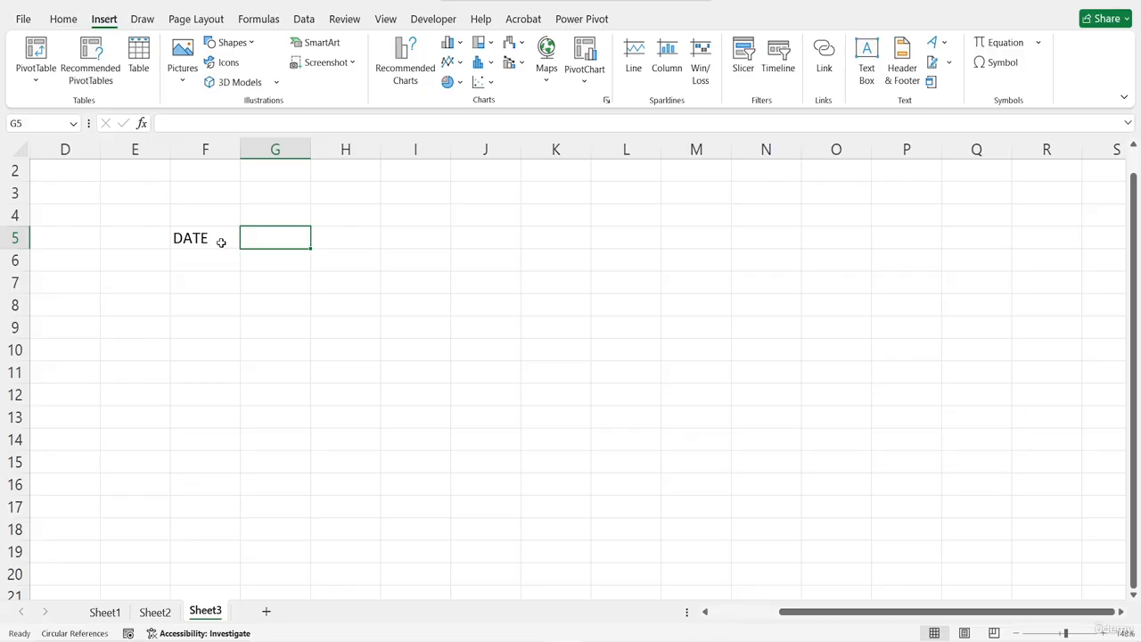
text(REGION)
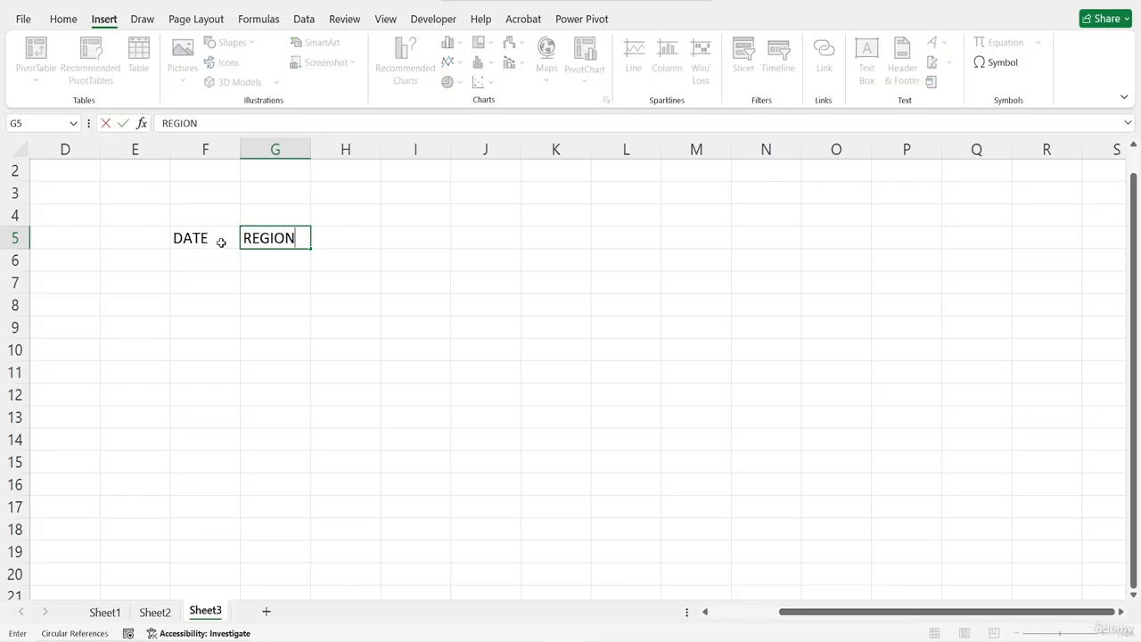
key(Tab)
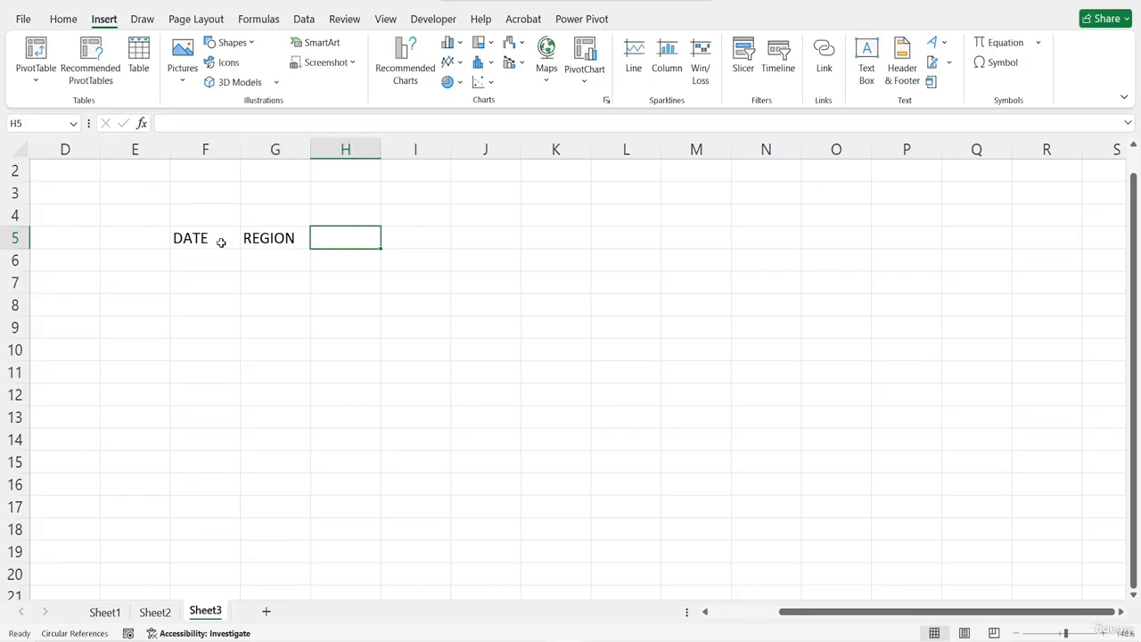
text(PRODUCT)
key(Tab)
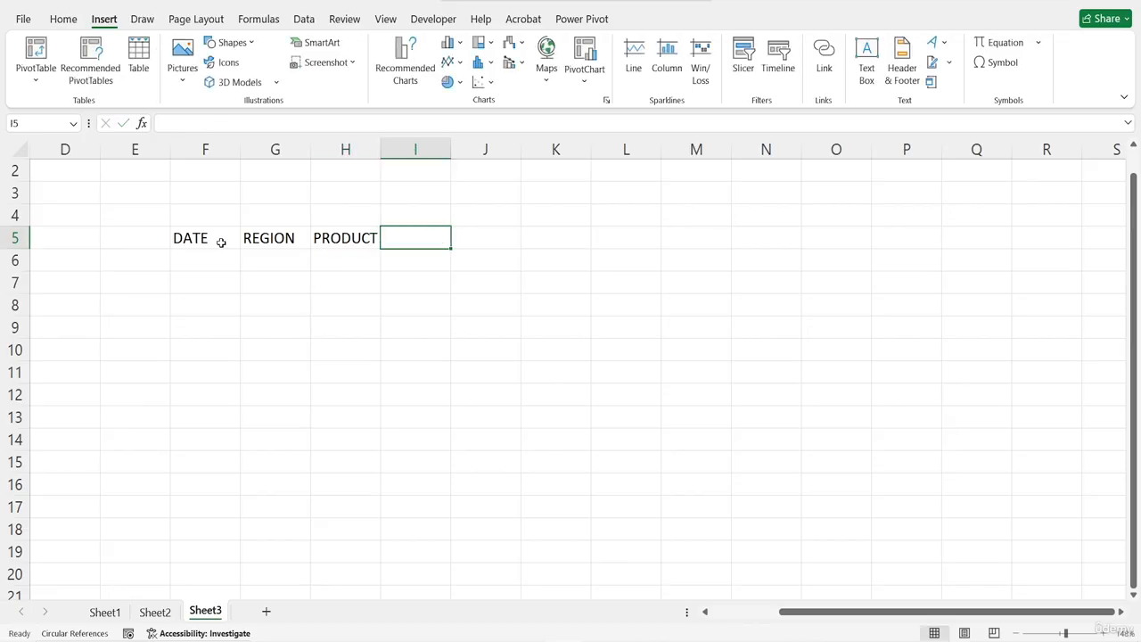
Add the headers SALES REP, UNITS SOLD and UNIT PRICE in I5 through K5
text(SALES )
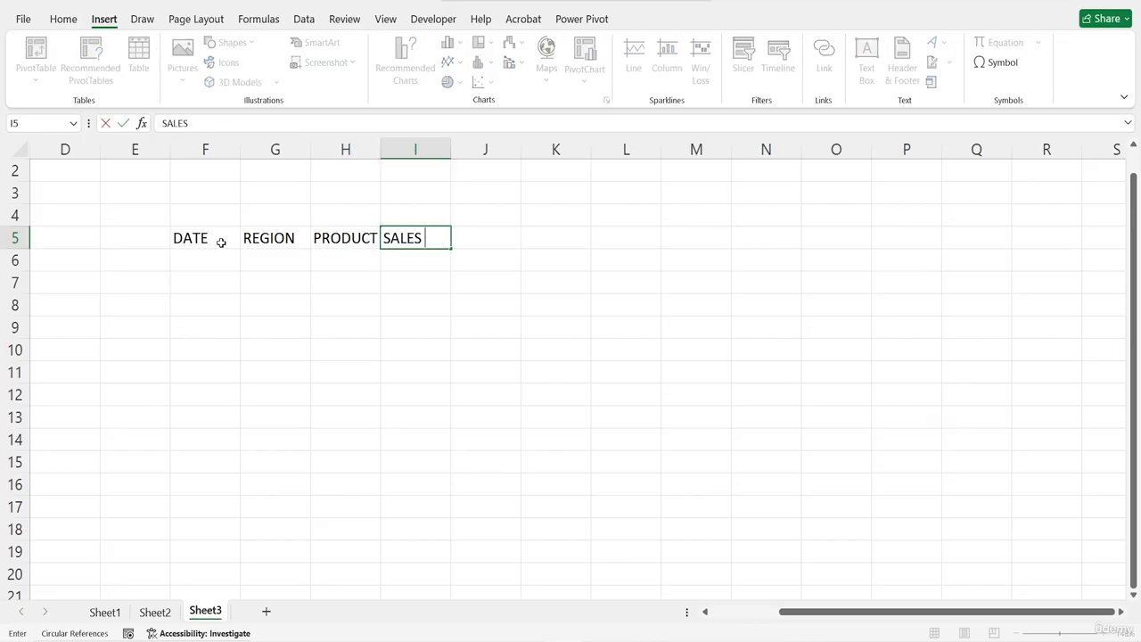
text(REP)
key(Tab)
text(UNI)
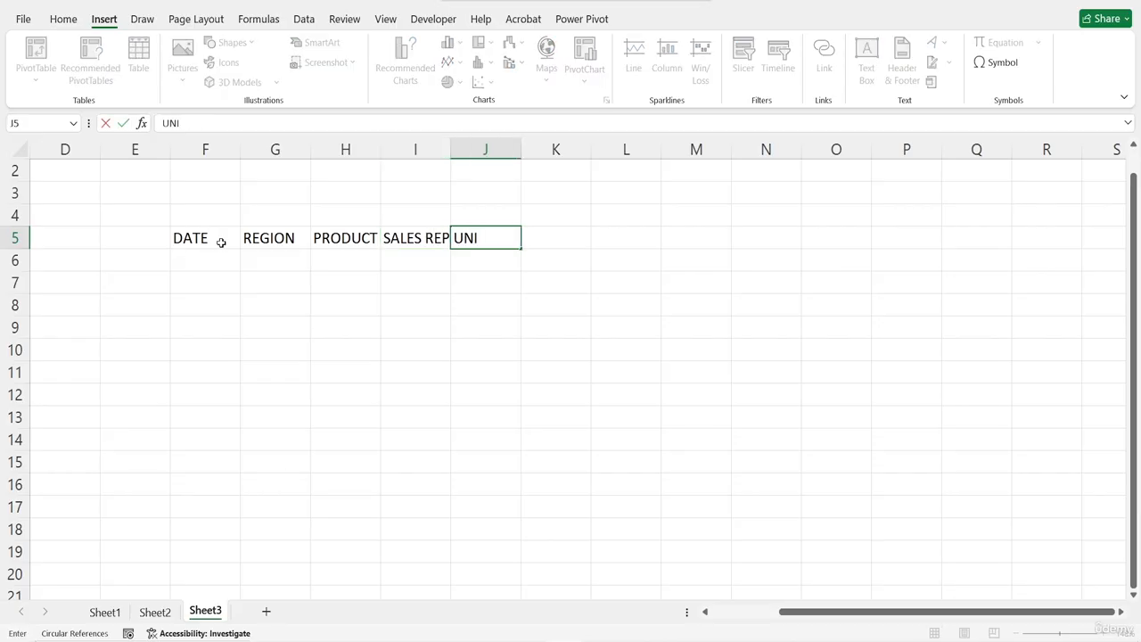
text(TS SOLD)
key(Return)
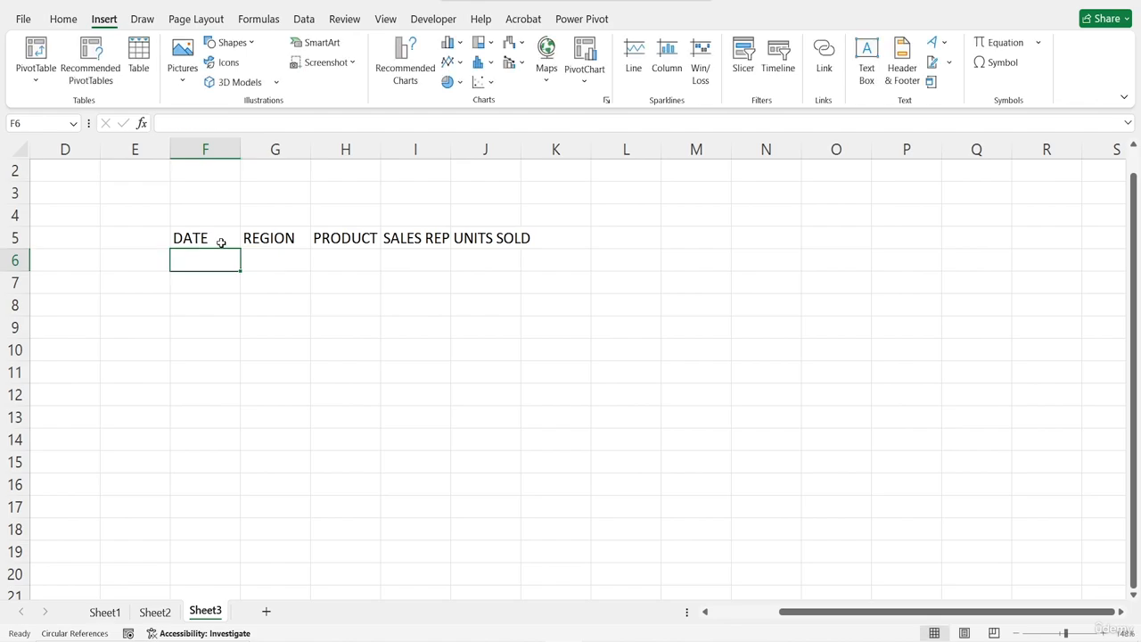
click(560, 243)
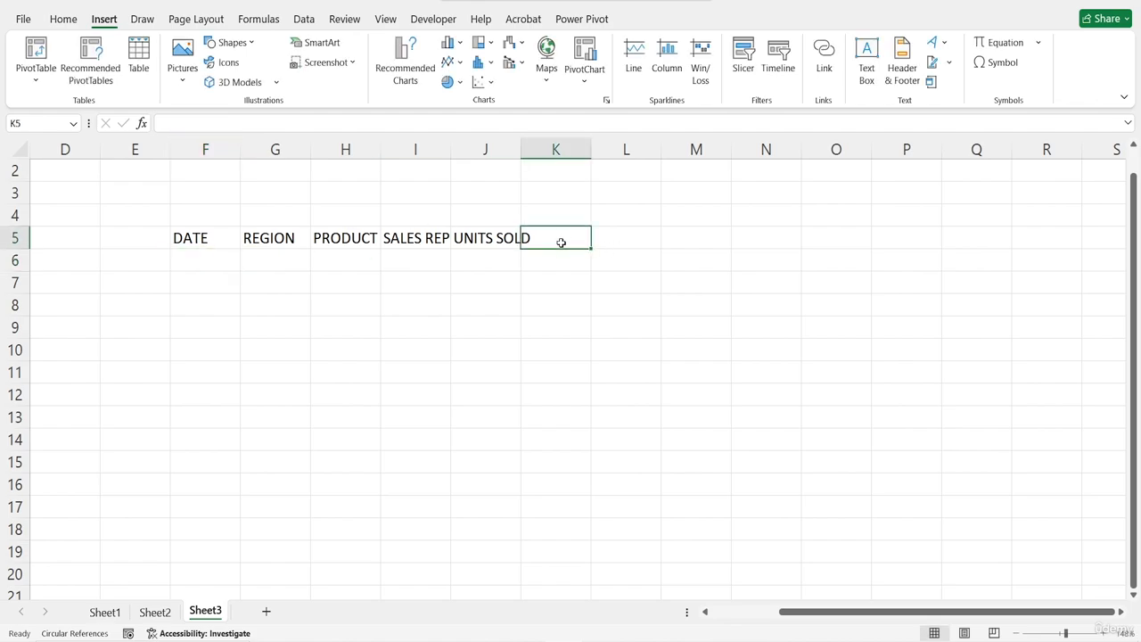
text(UNIT)
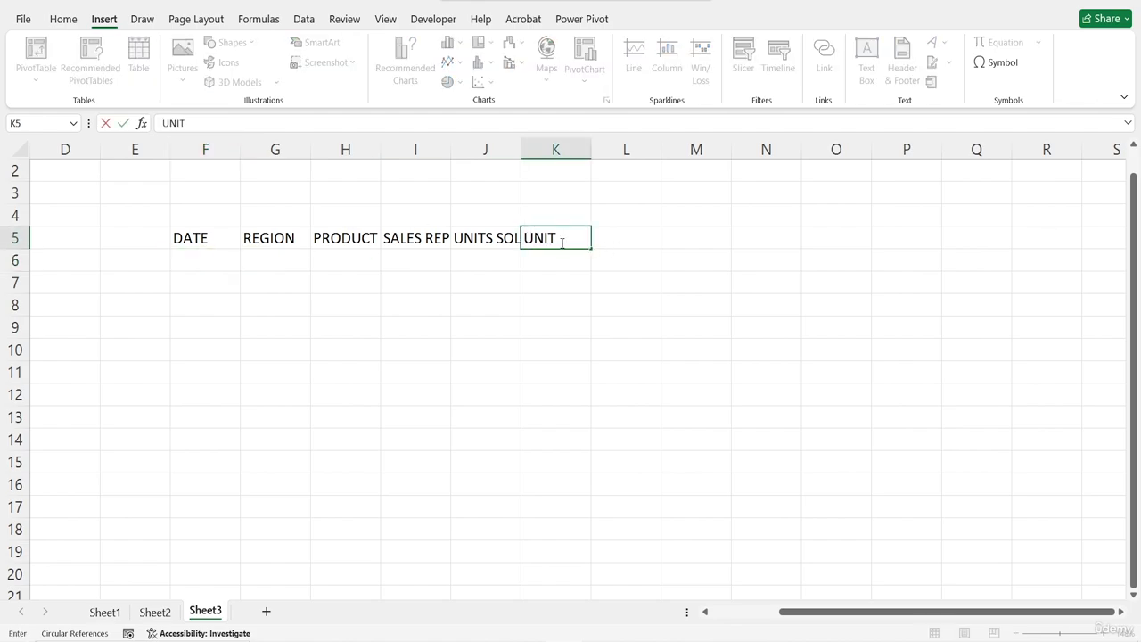
text( PRICE)
key(Return)
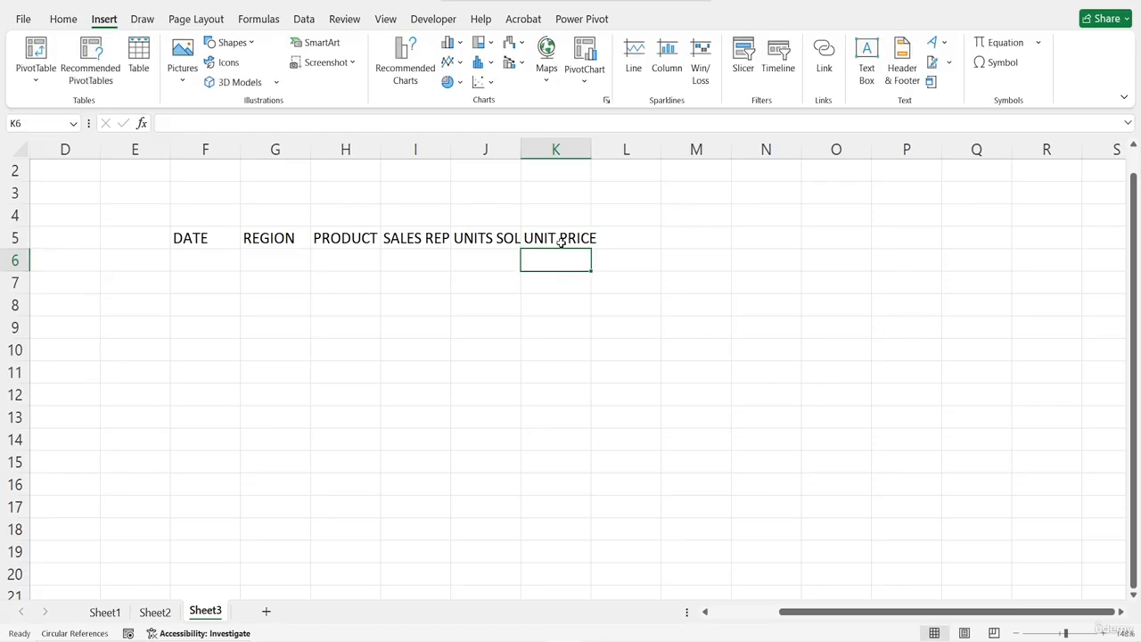
Enter the dates 1/1/2024 and 2/1/2024 in F6 and F7 under DATE
key(Left)
key(Left)
key(Left)
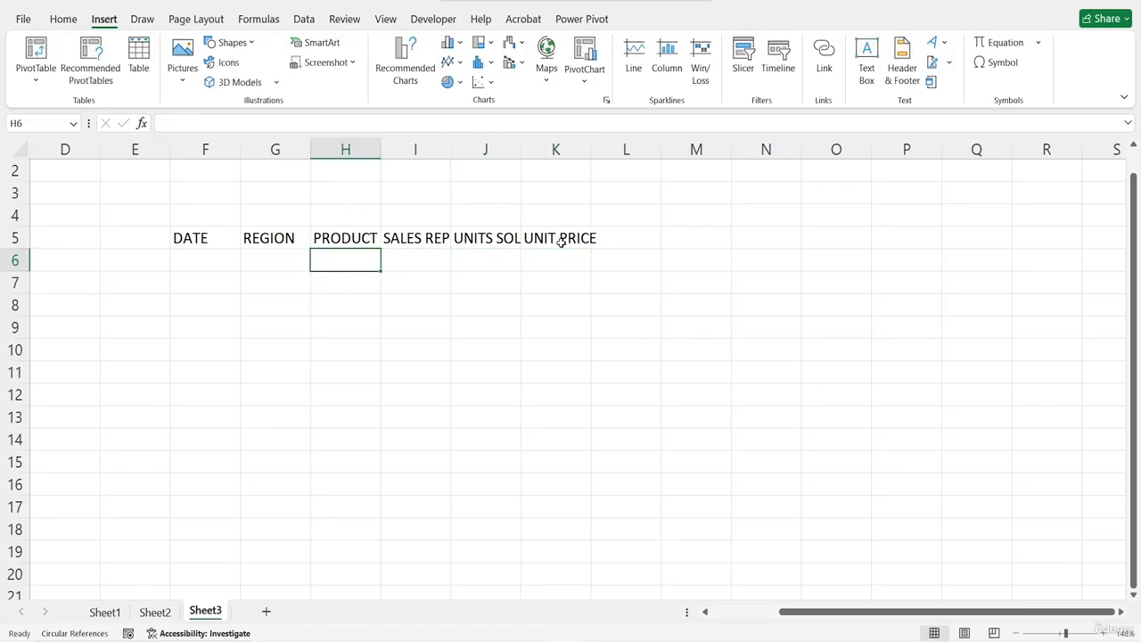
key(Left)
key(Left)
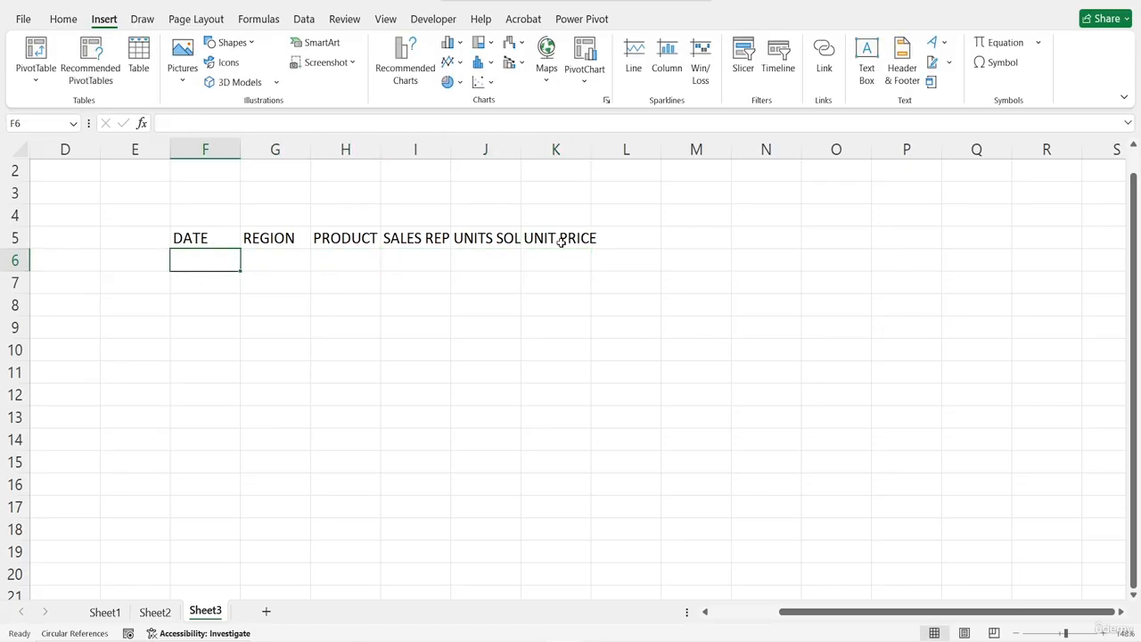
text(1//)
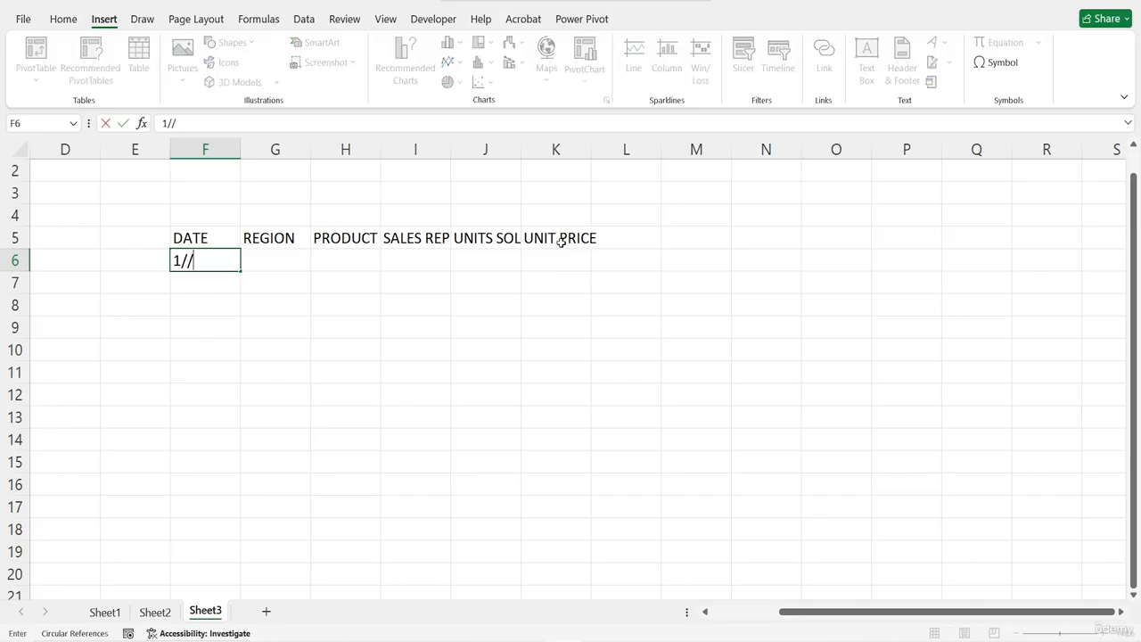
key(BackSpace)
text(1/2024)
key(Return)
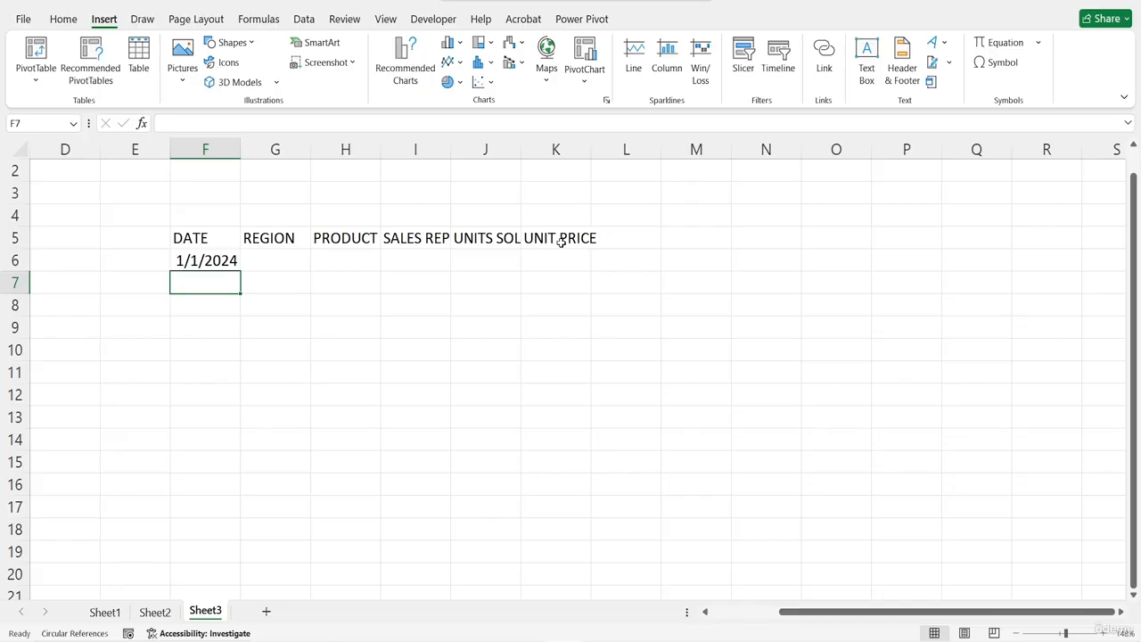
text(2/1/)
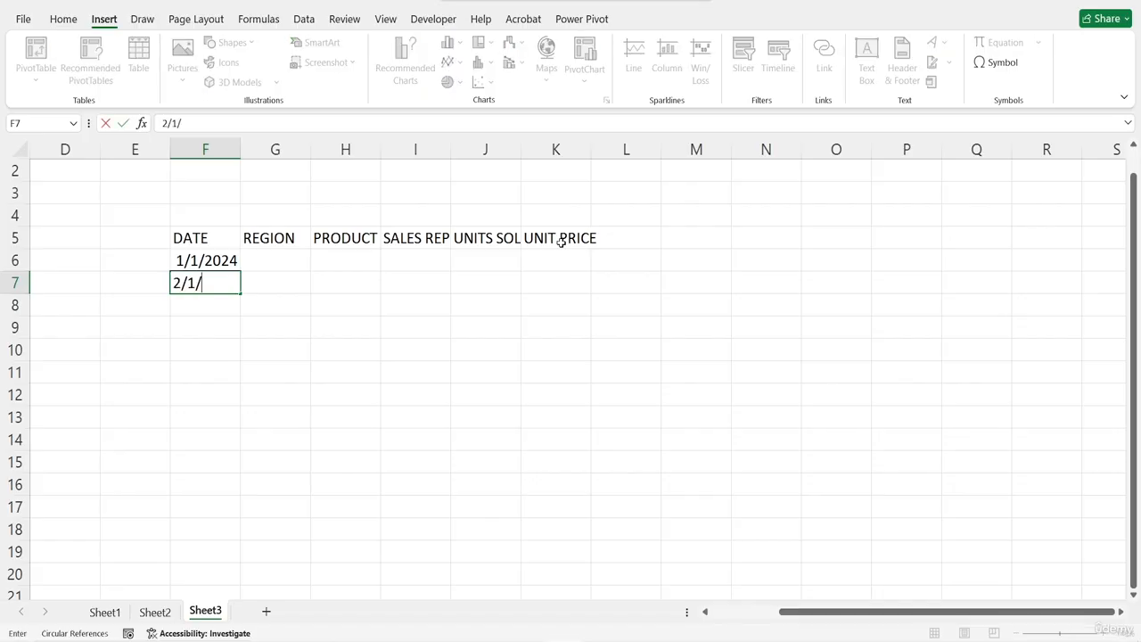
text(2024)
key(Return)
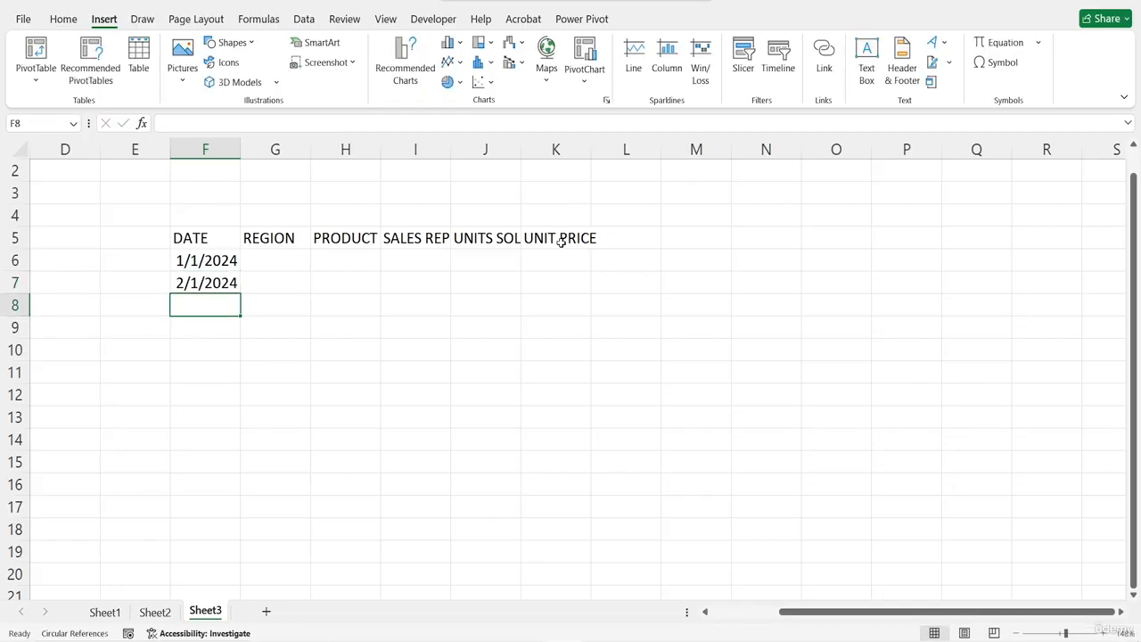
click(213, 265)
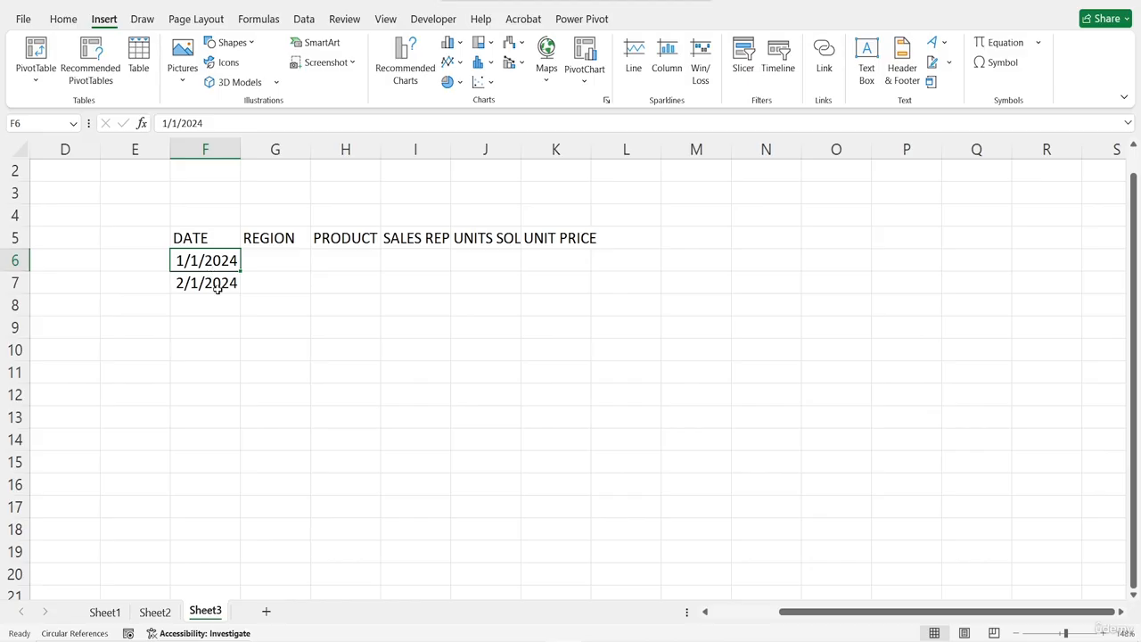
drag(211, 271, 237, 295)
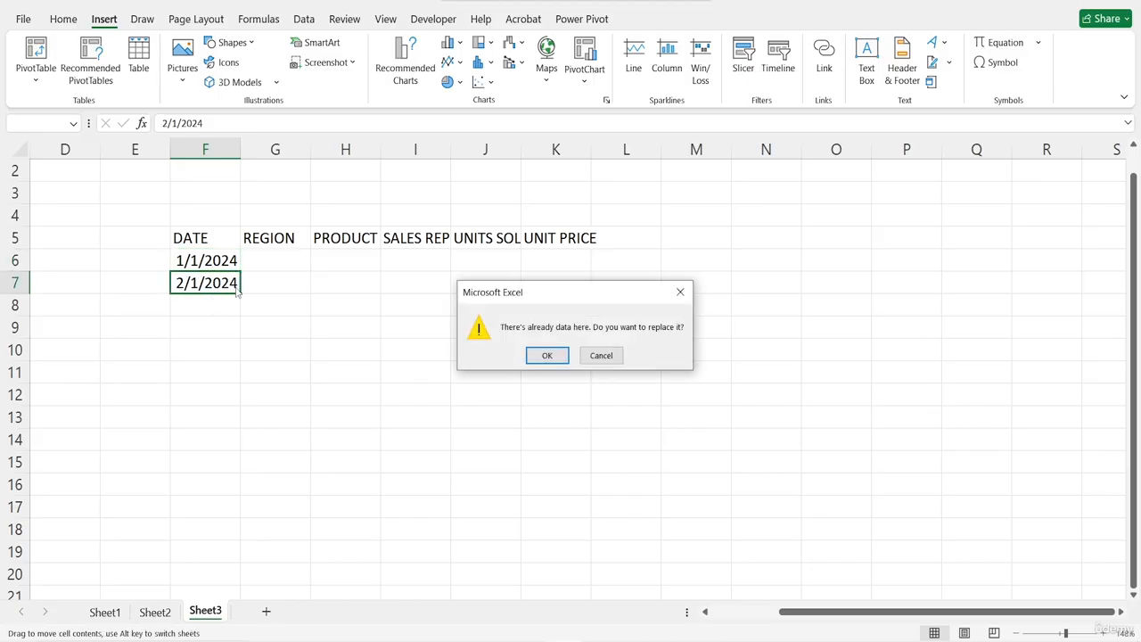
click(682, 293)
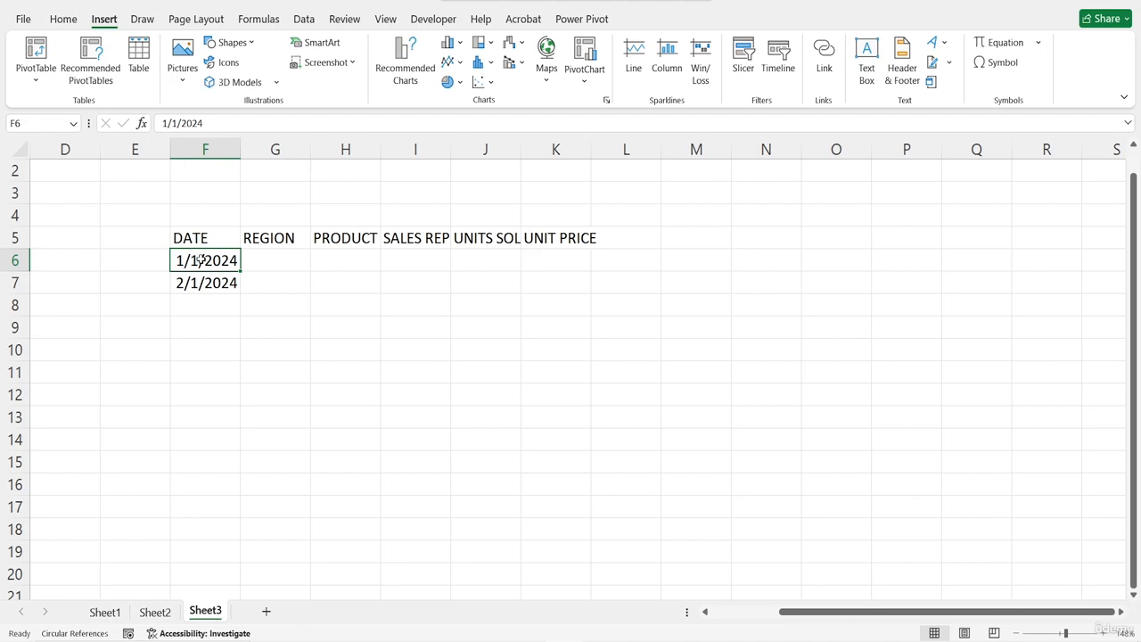
Autofill the date series from F6:F7 down to F9
drag(203, 258, 231, 333)
click(259, 261)
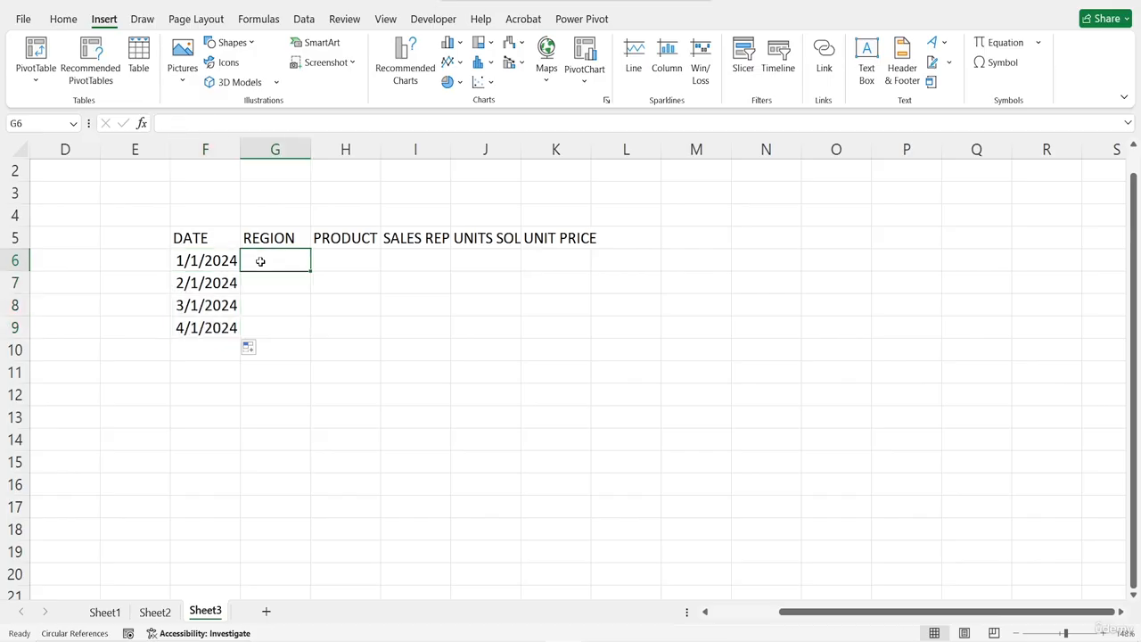
Enter the regions EAST, WEST, EAST and NORTH in G6 through G9
text(EAST)
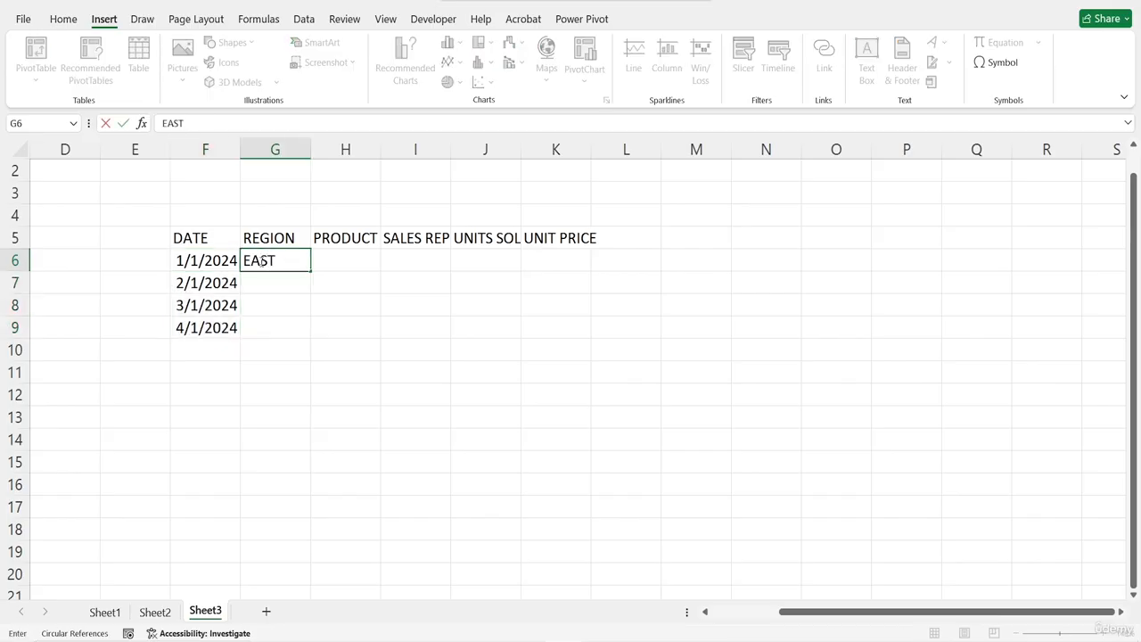
key(Tab)
click(258, 260)
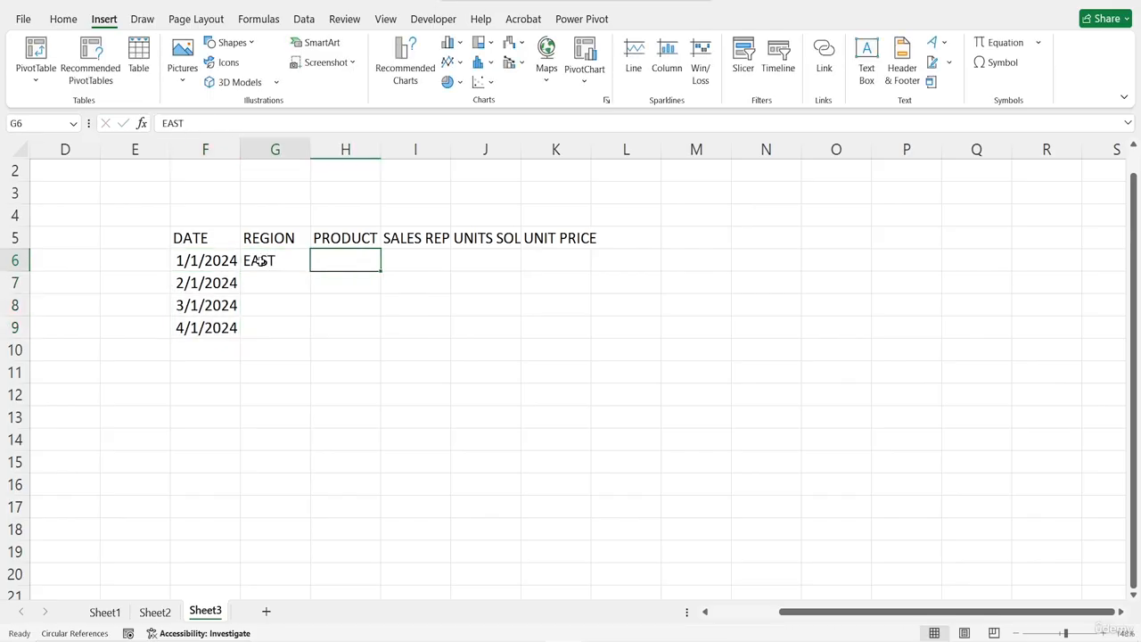
key(Down)
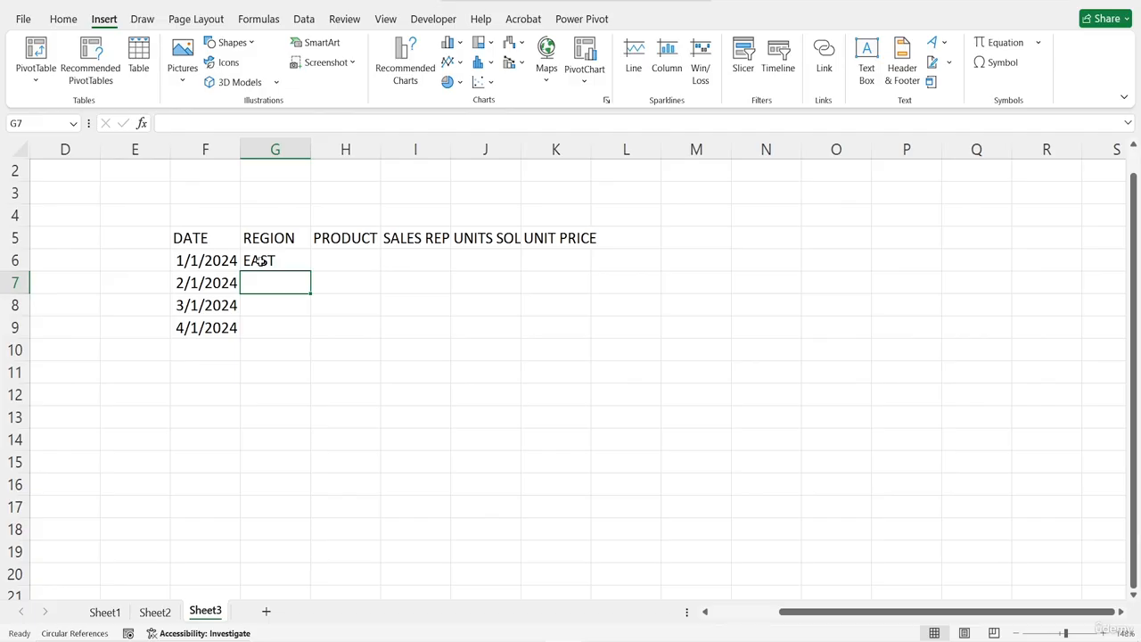
text(WEST)
key(Return)
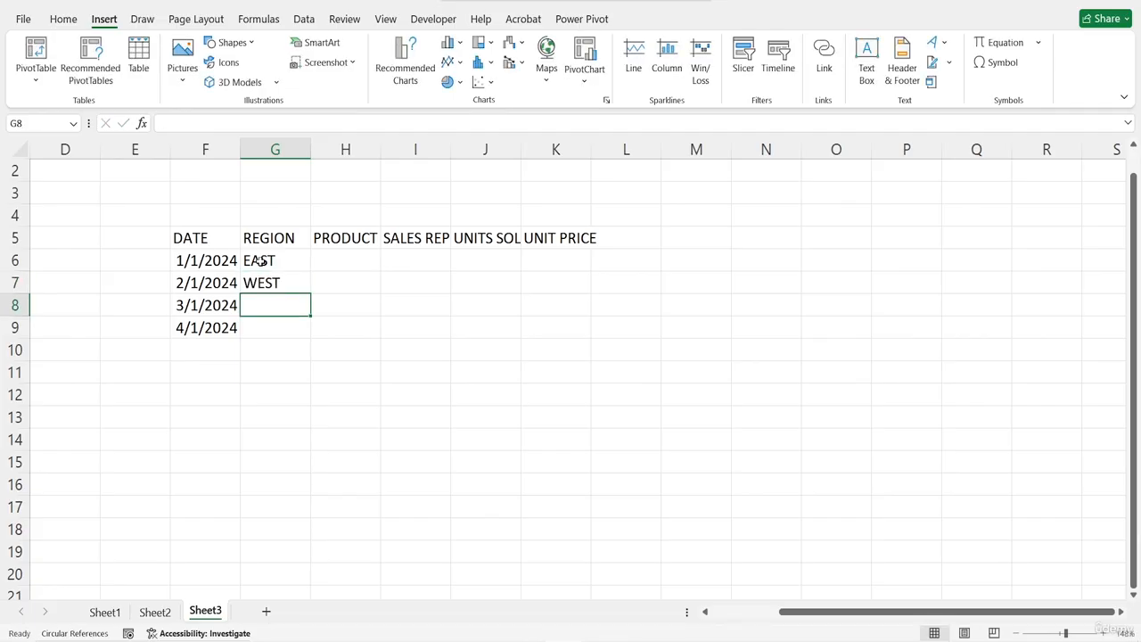
text(EAST)
key(Return)
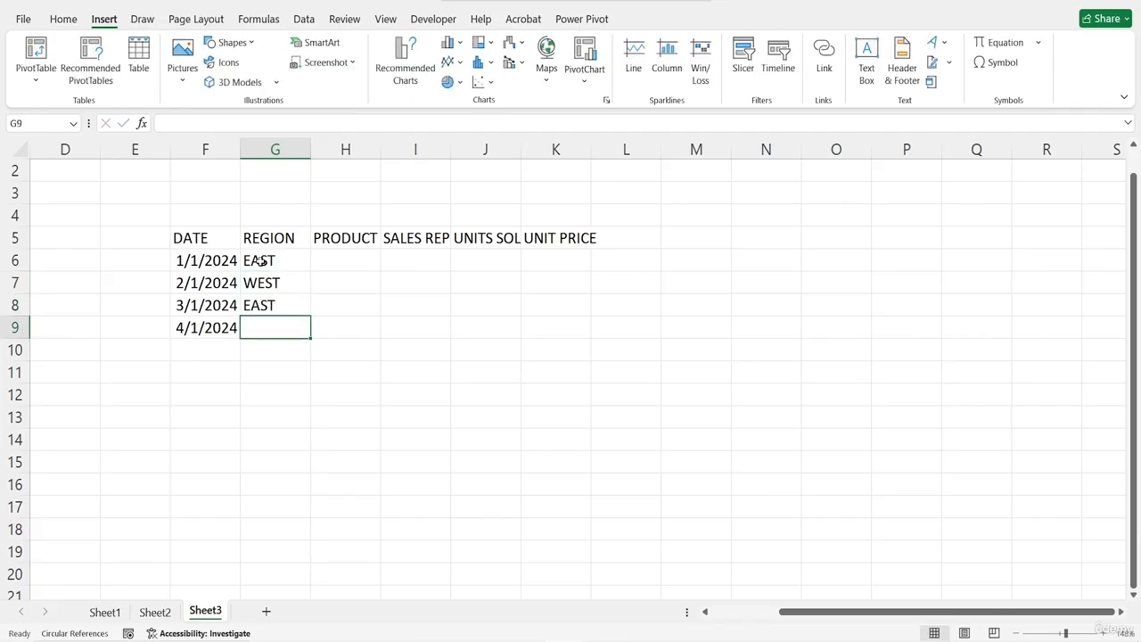
text(NORTH)
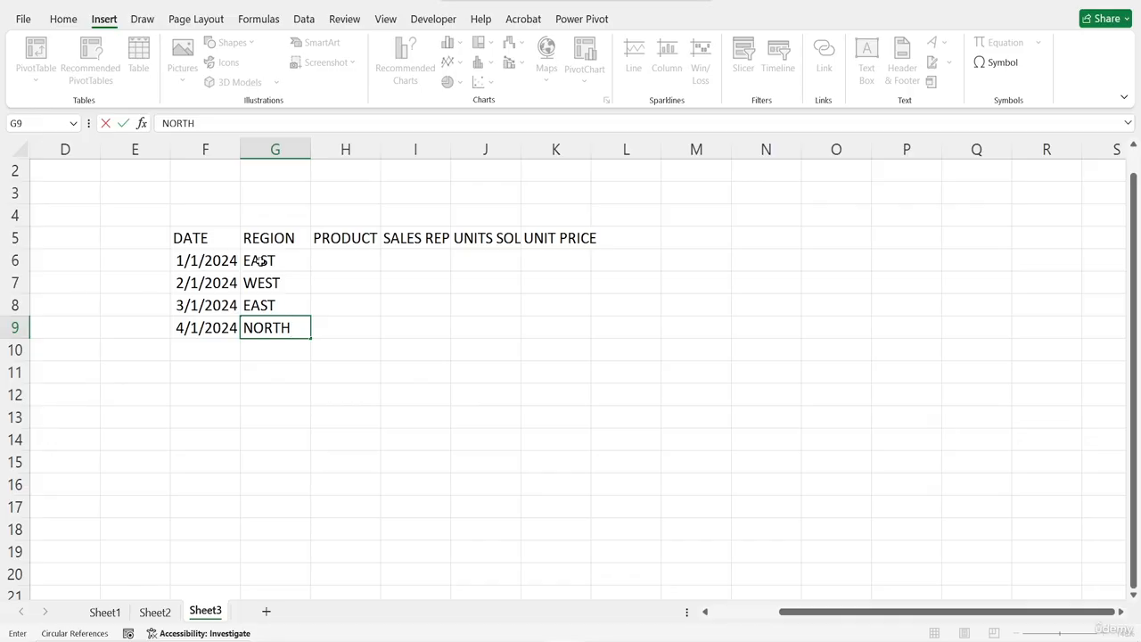
key(Return)
Enter the products PEN, NOTEBOOK, MUG and PEN in H6 through H9 under PRODUCT
click(361, 255)
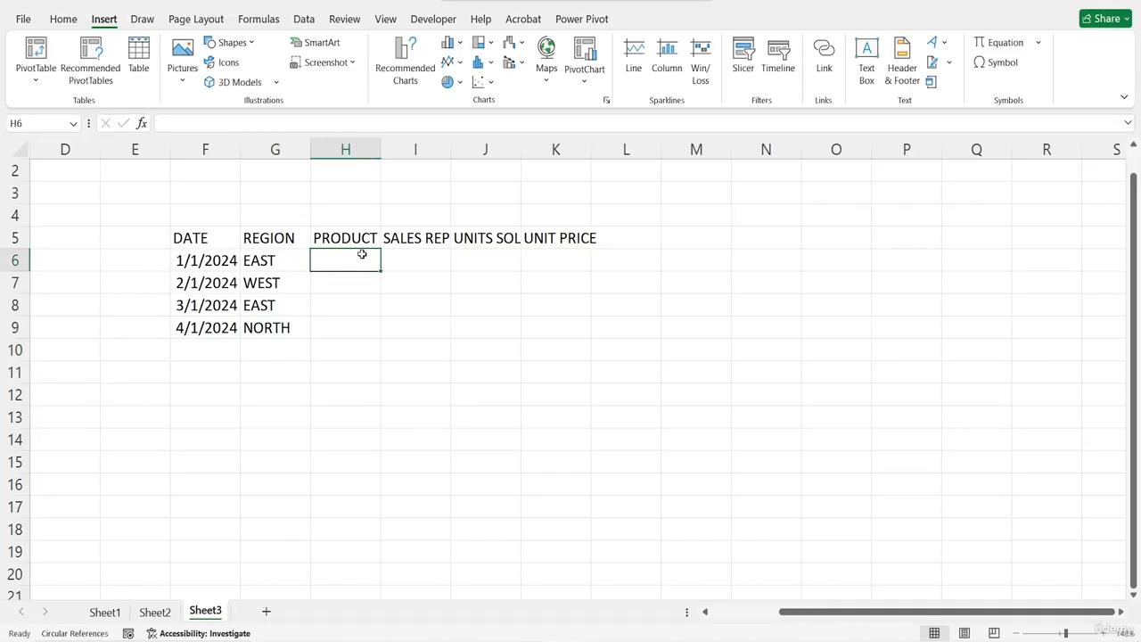
text(PEN)
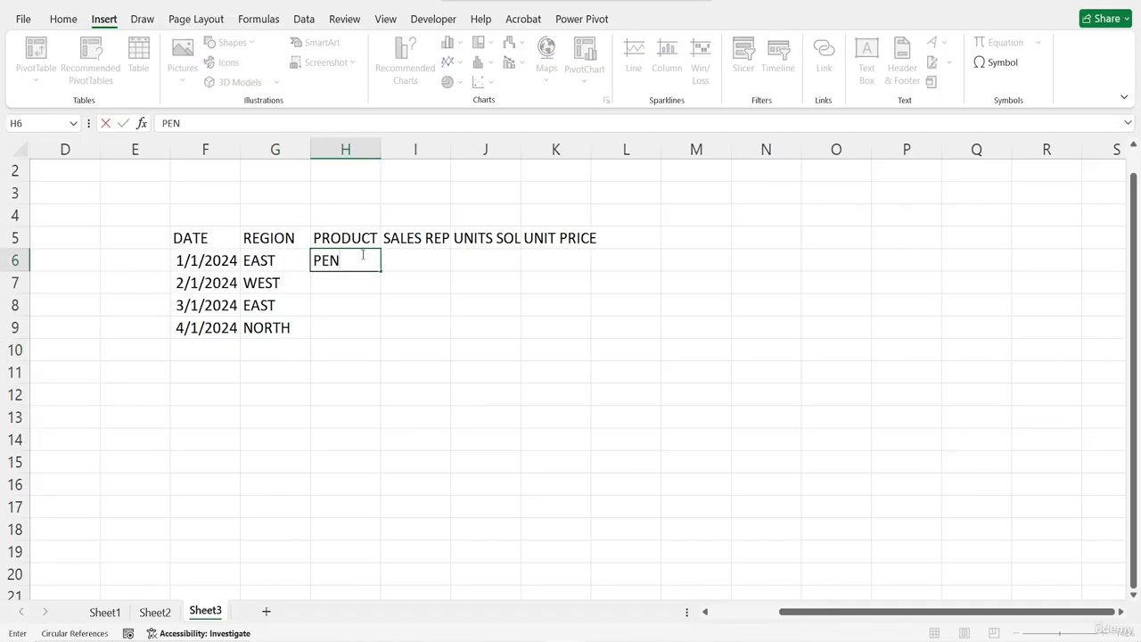
key(Return)
text(NO)
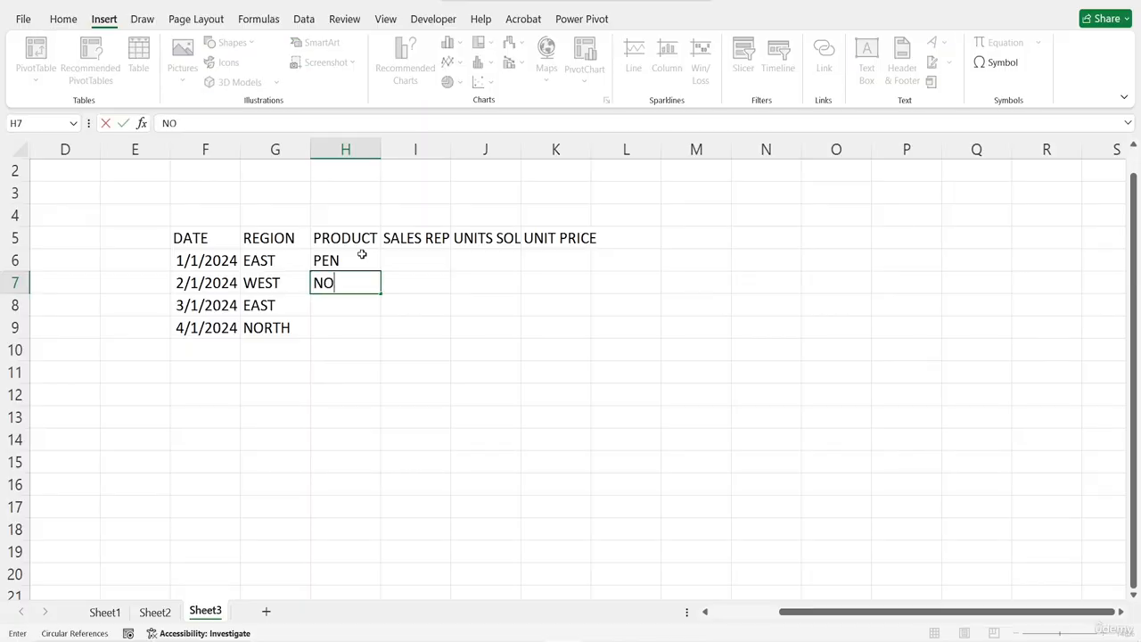
text(TEBOOK)
key(Return)
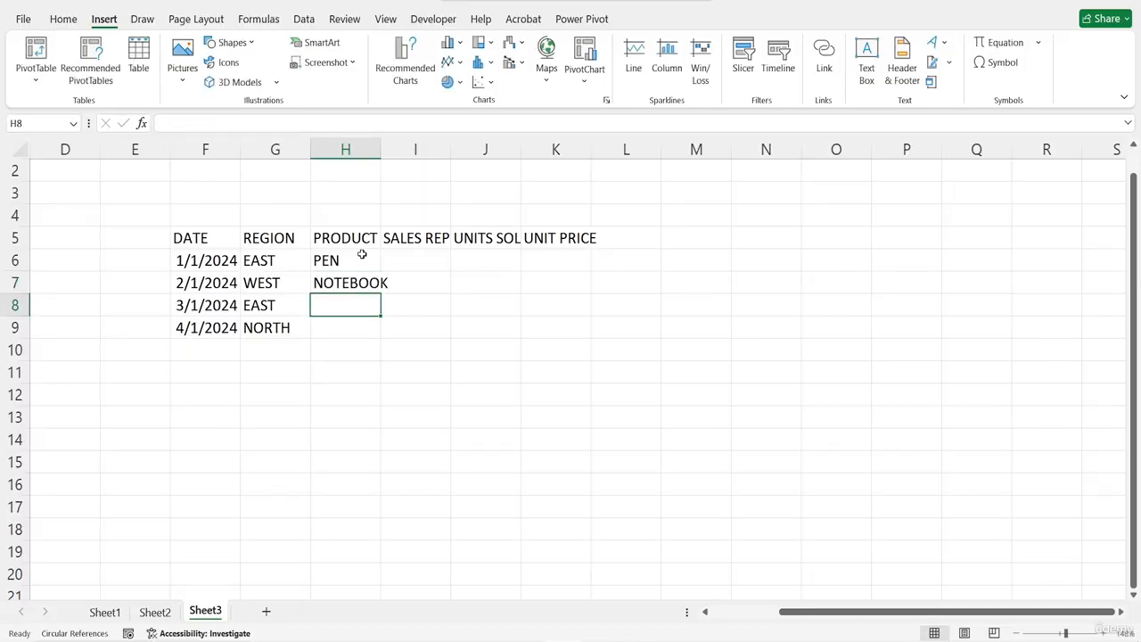
text(MUG)
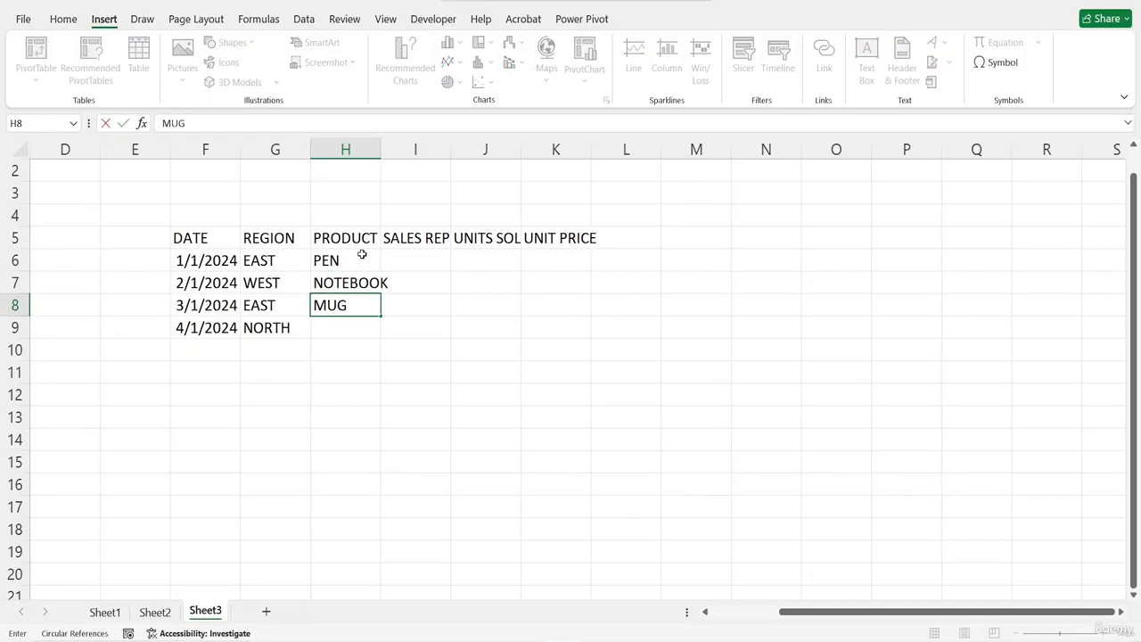
key(Return)
text(PEN)
key(Return)
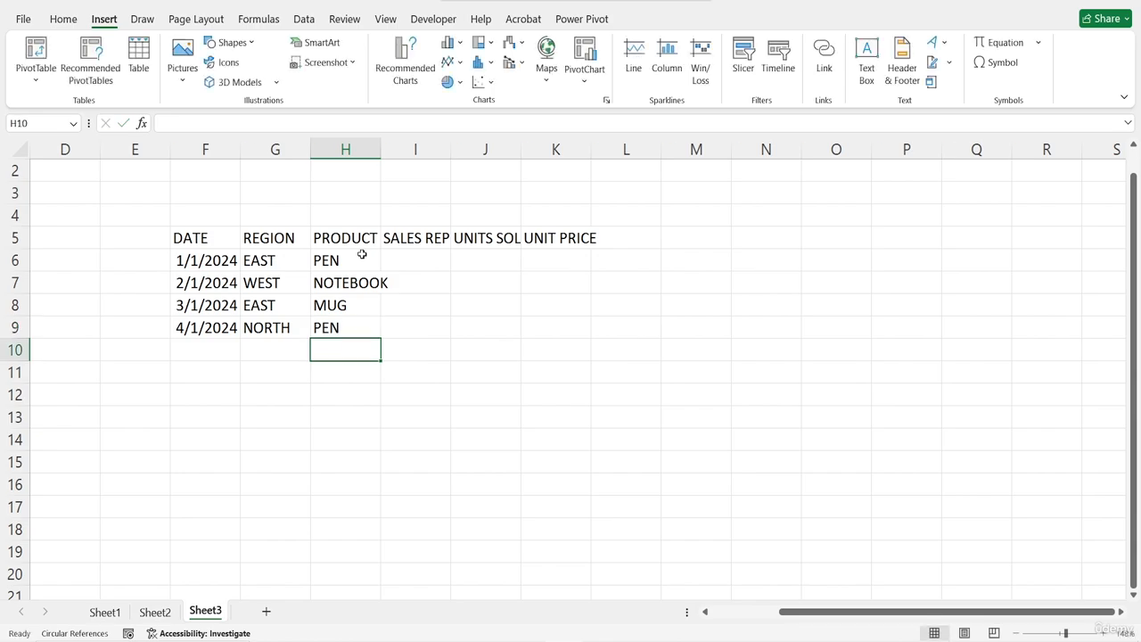
Enter a sample sales rep's first name in each of I6 through I9 under SALES REP
click(408, 257)
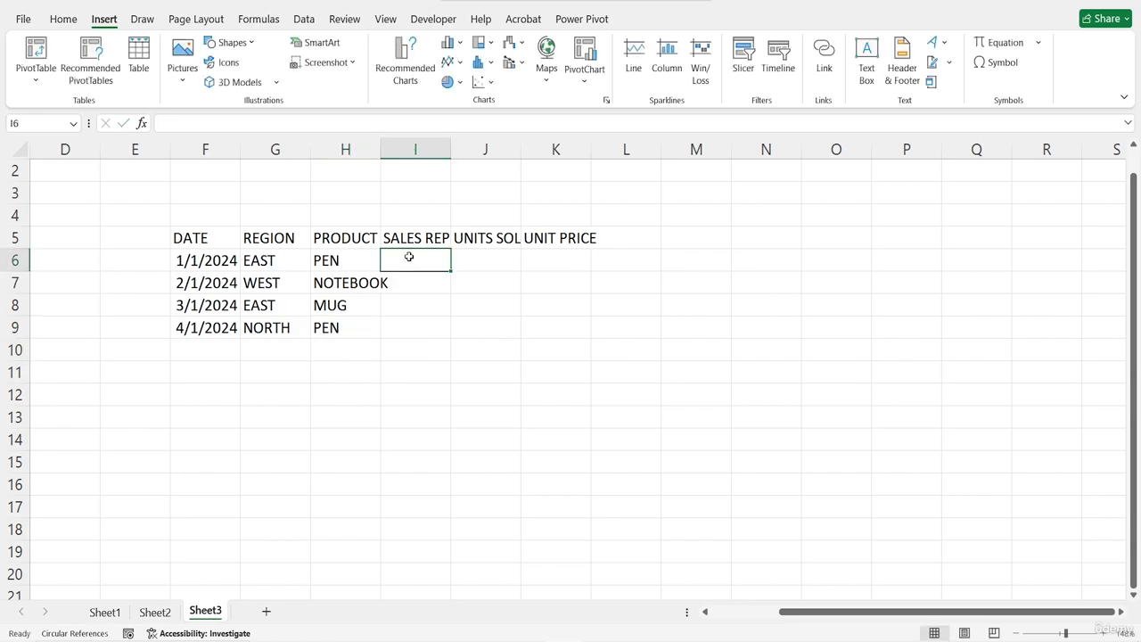
text(ALICE)
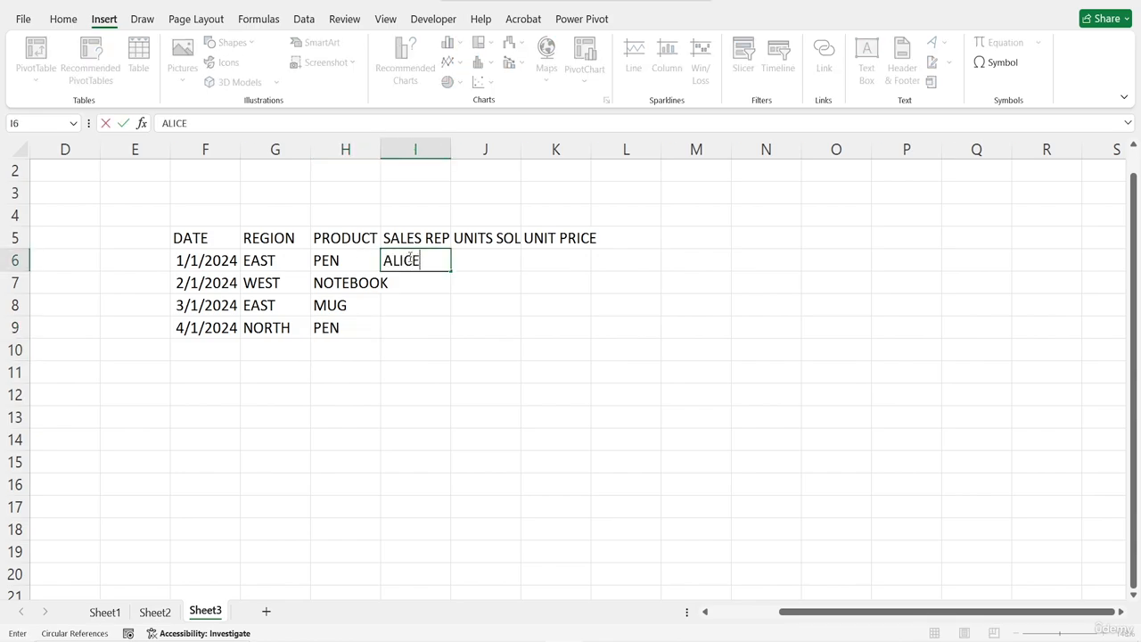
key(Return)
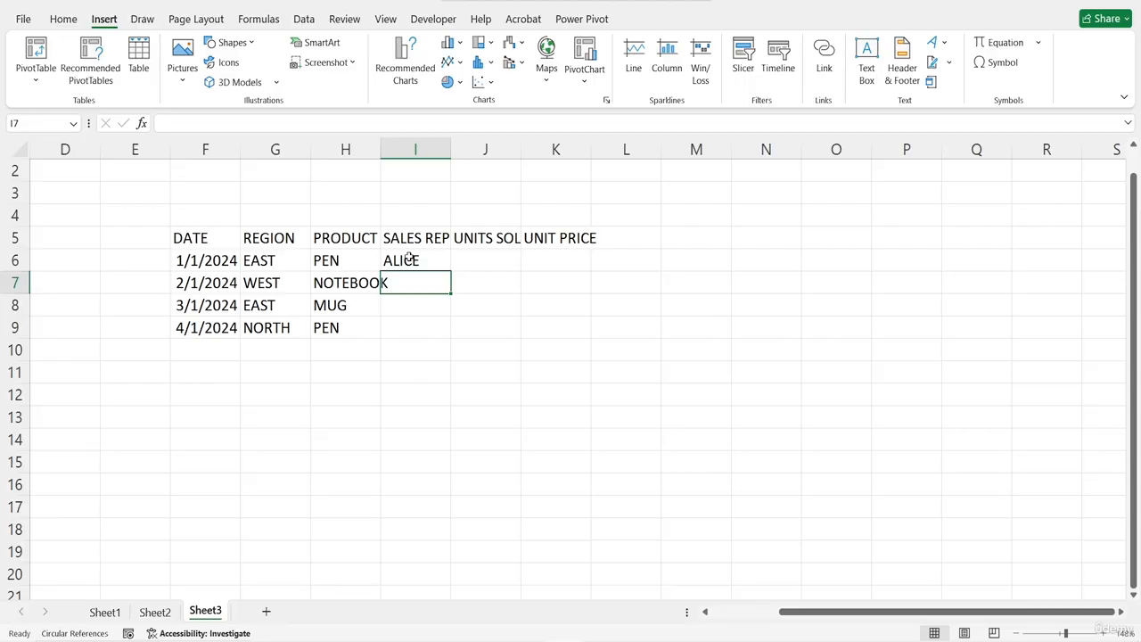
text(BOB)
key(Return)
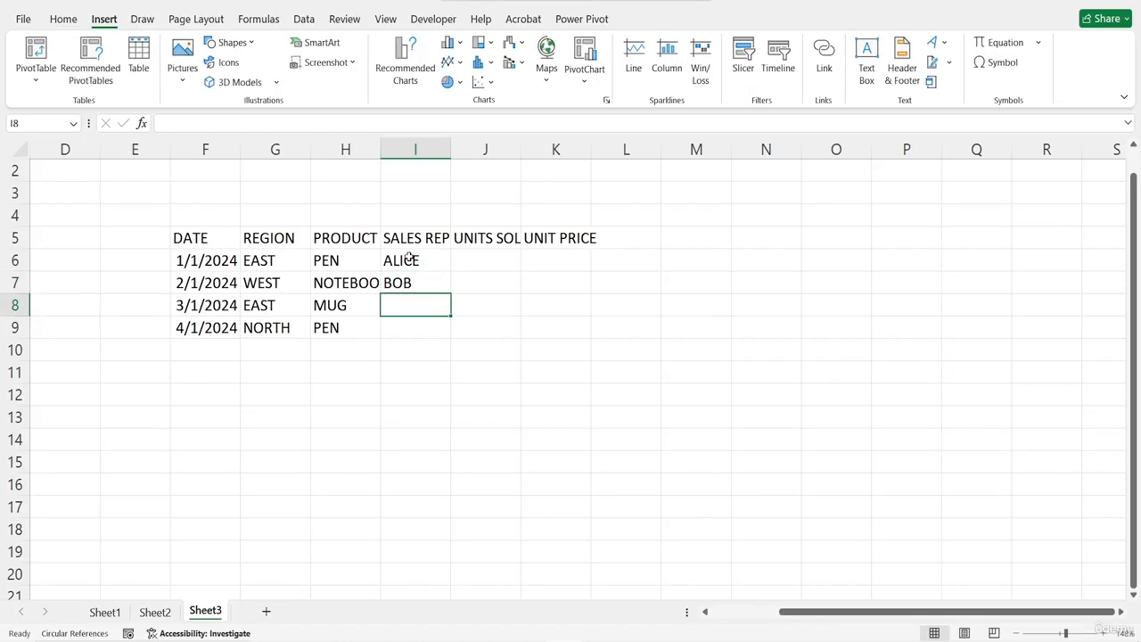
text(CHARLIE)
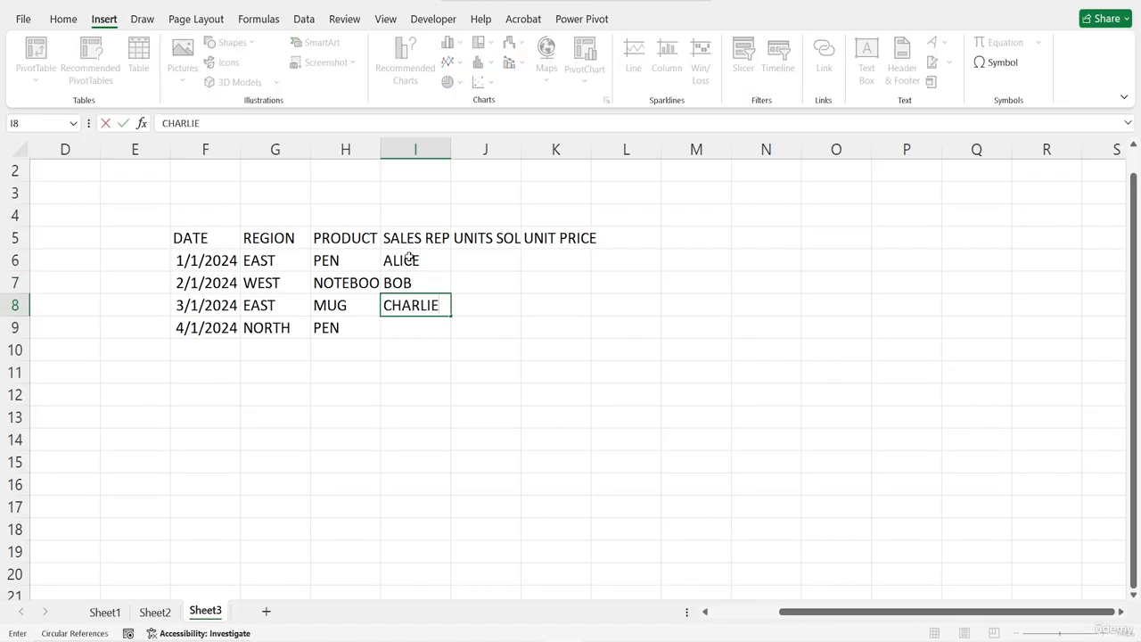
key(Return)
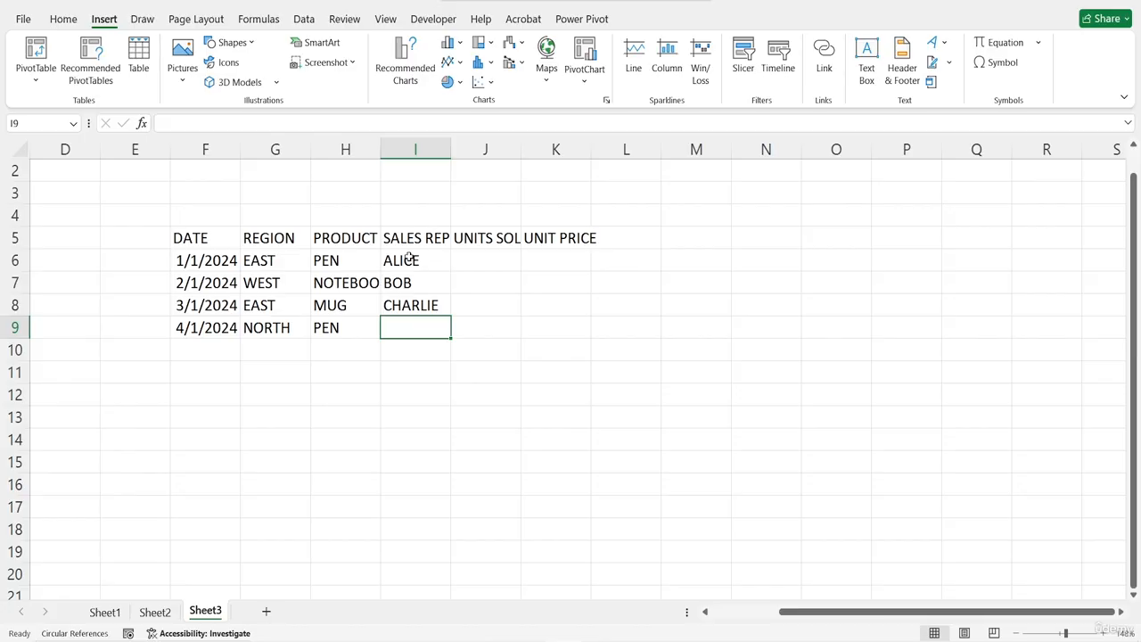
text(ALICE)
key(Return)
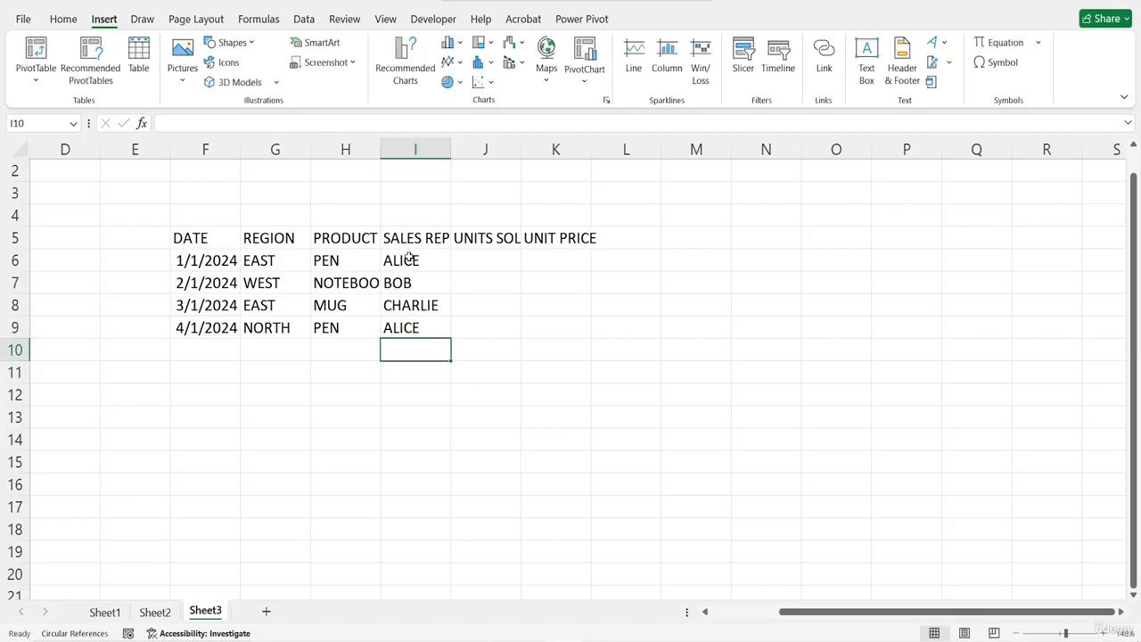
Enter the units sold 50, 20, 15 and 30 in J6 through J9
click(485, 266)
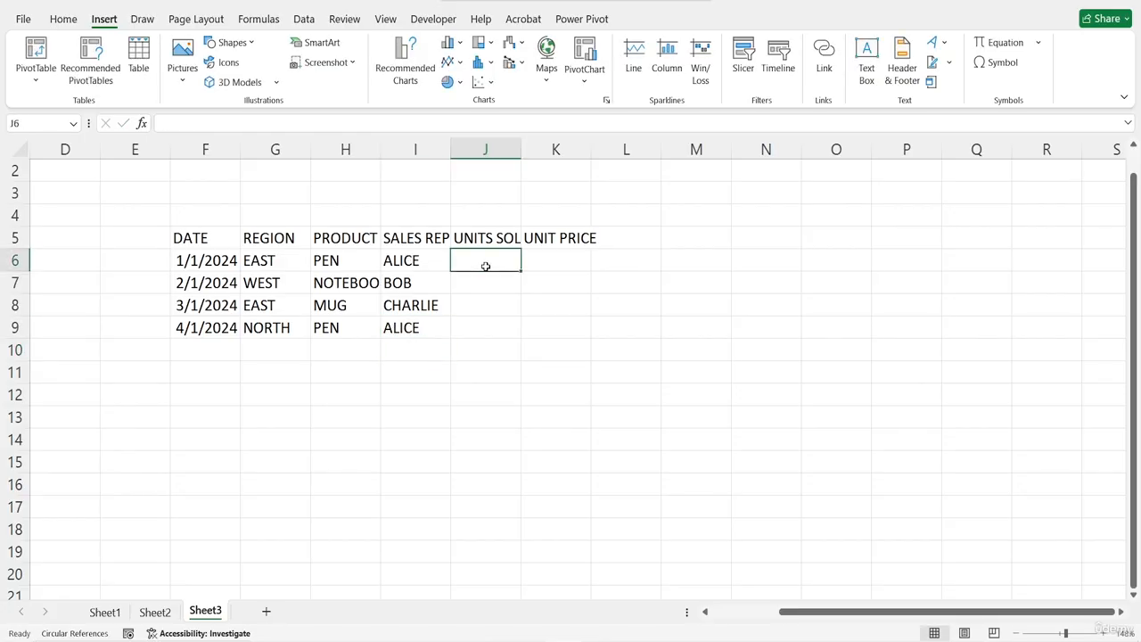
text(50)
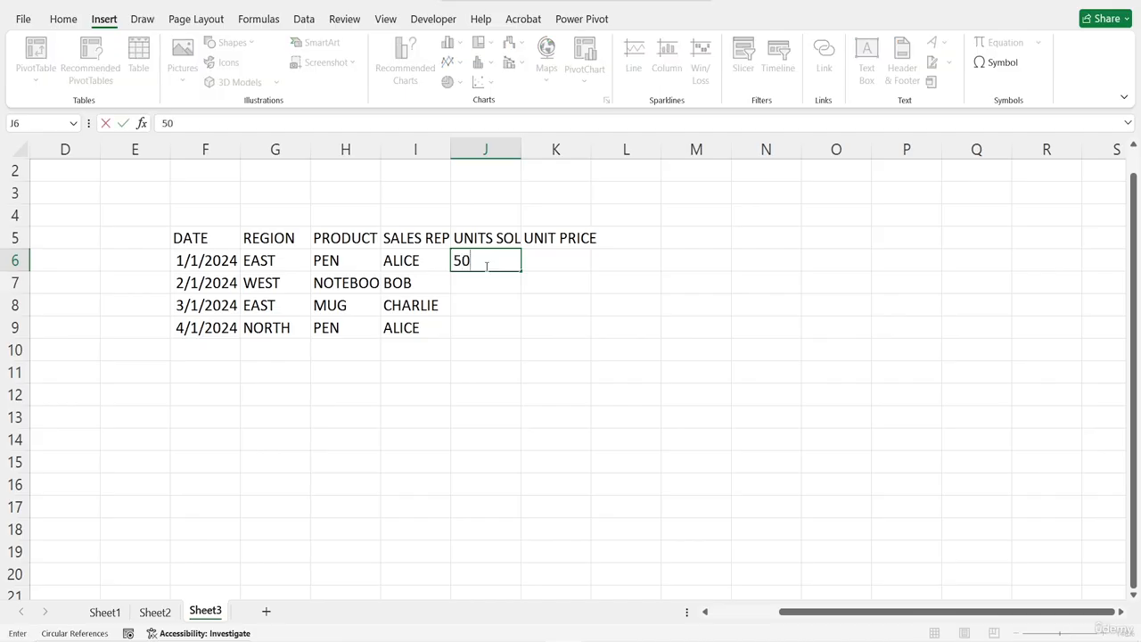
key(Return)
text(2)
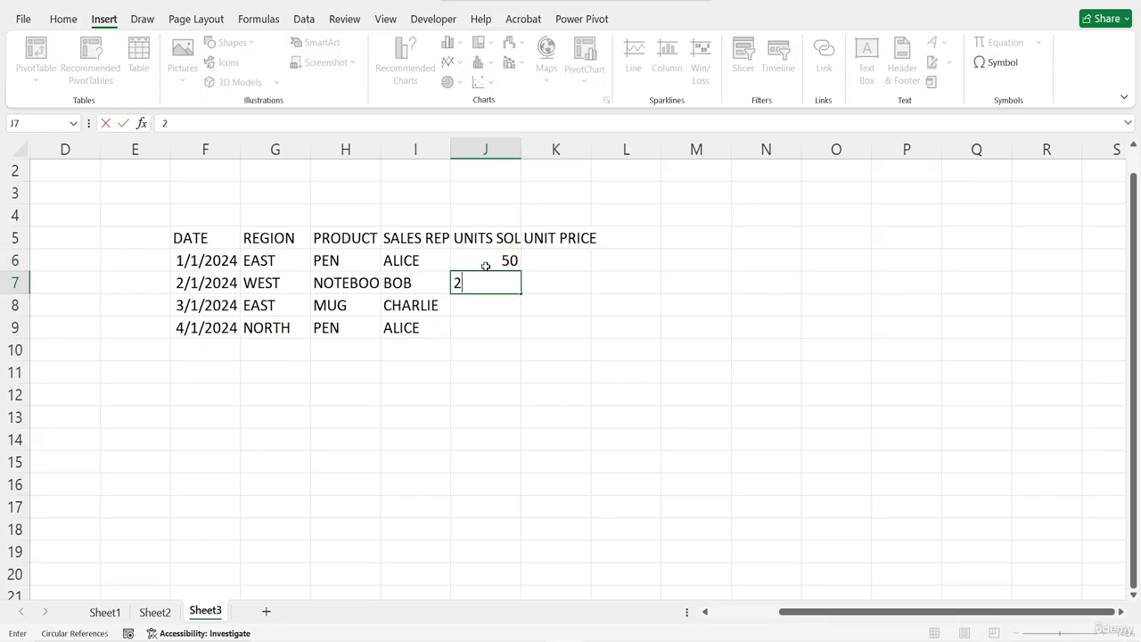
text(0)
key(Return)
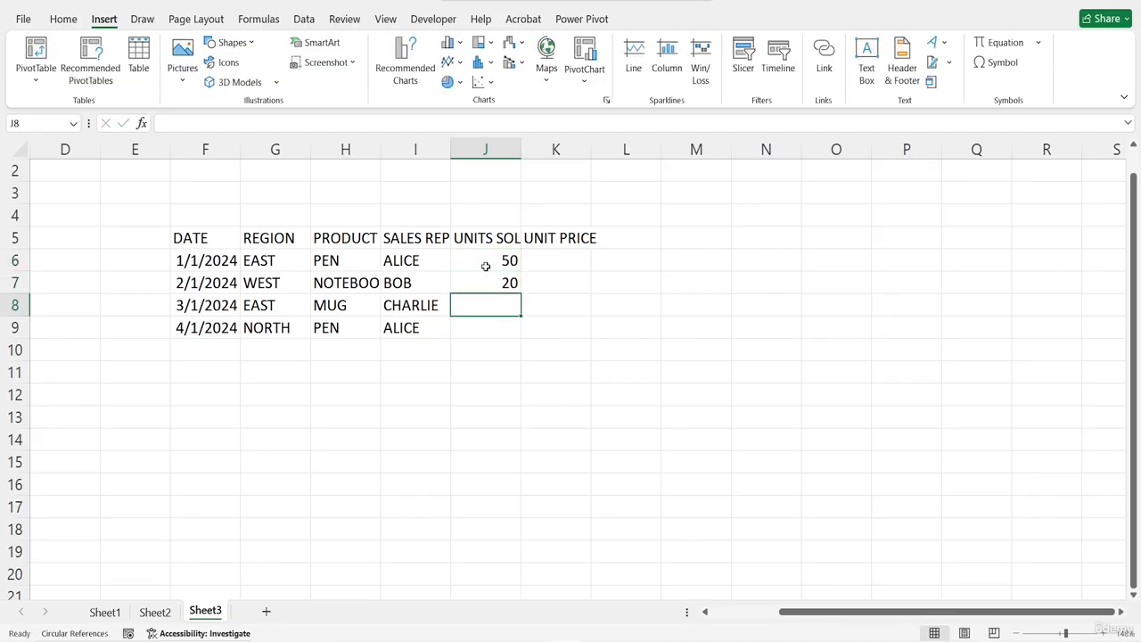
text(15)
key(Return)
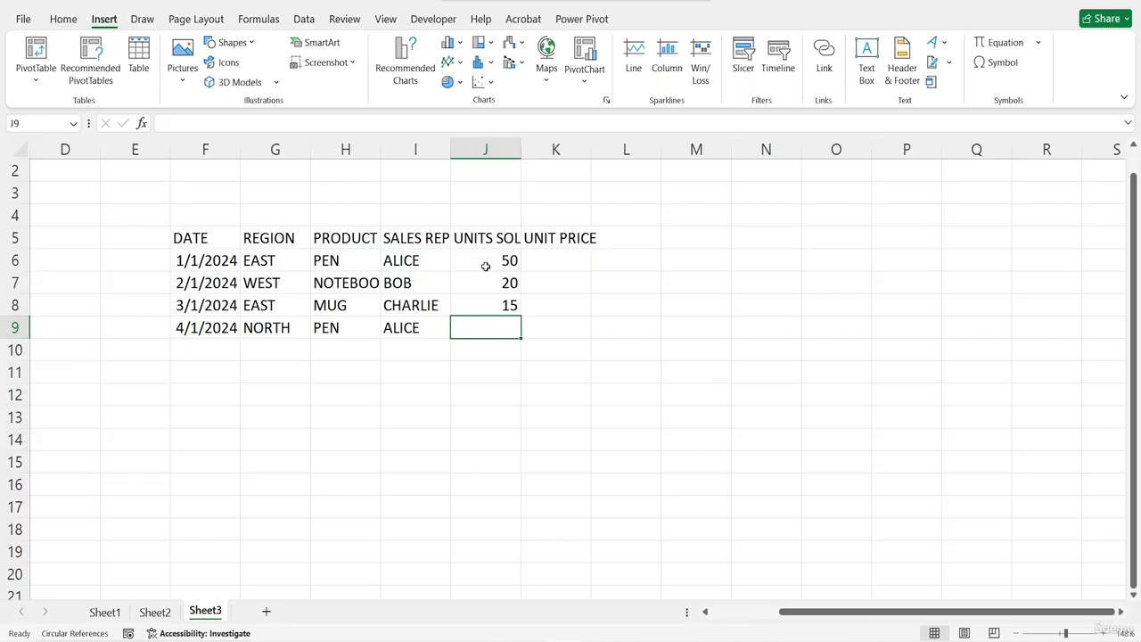
text(30)
key(Return)
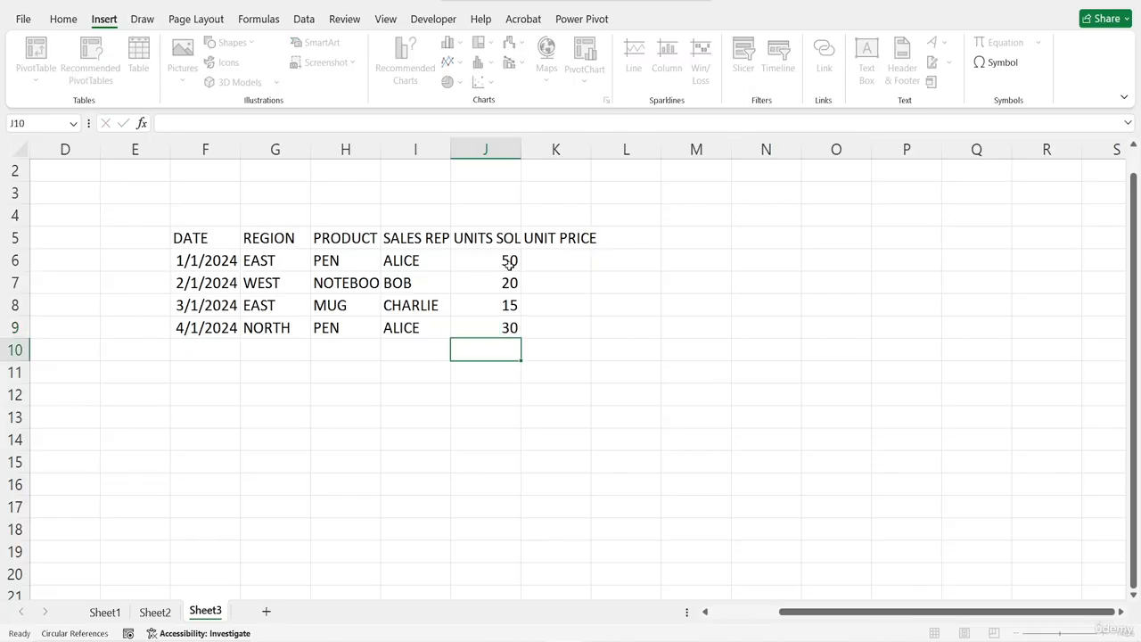
Enter the unit prices 10, 30, 150 and 10 in K6 through K9
key(Home)
scroll(560, 453, right, 4)
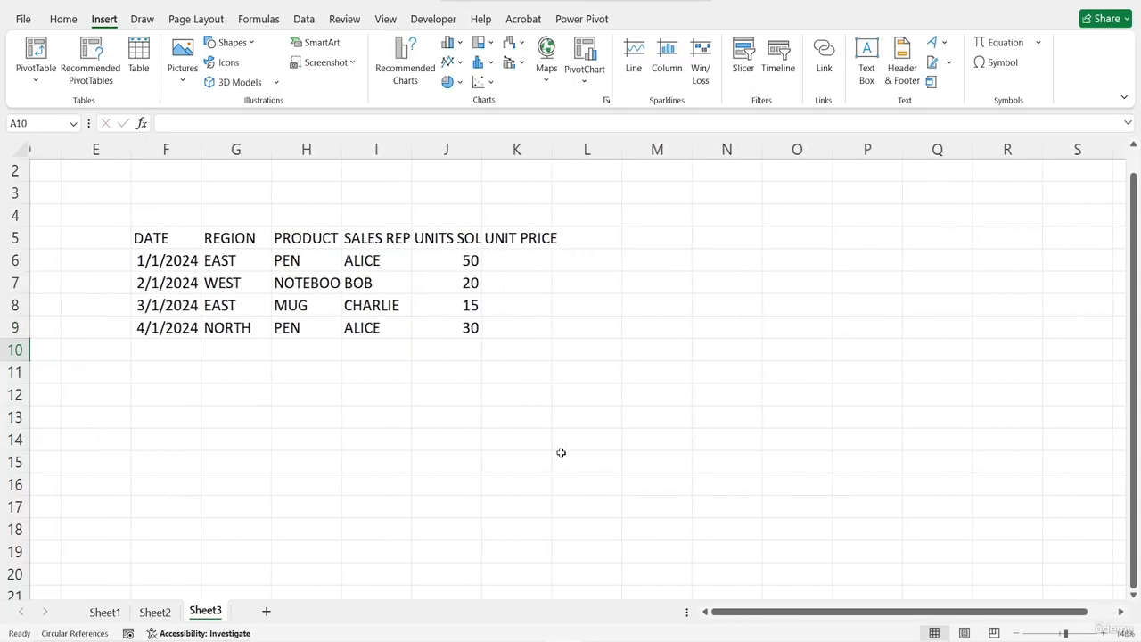
click(423, 260)
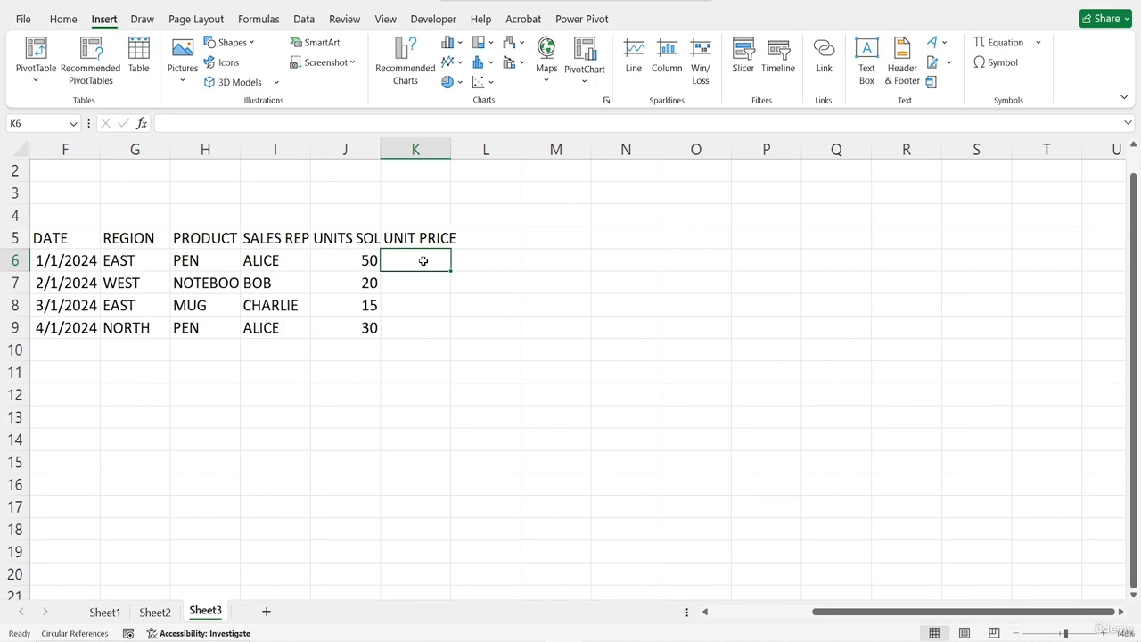
text(10)
key(Return)
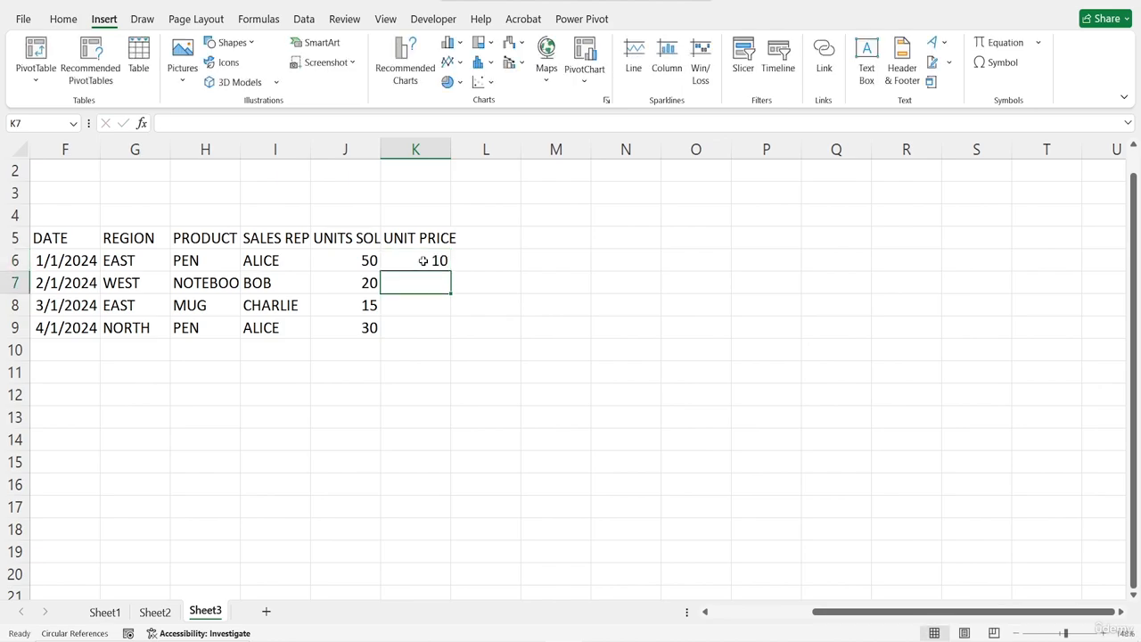
text(30)
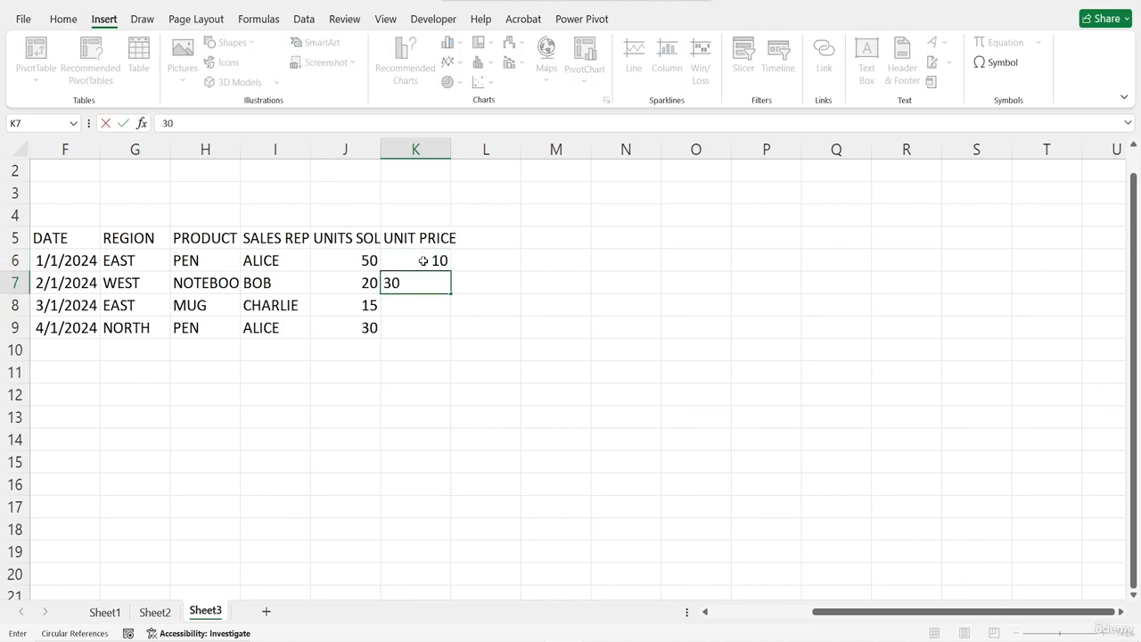
key(Return)
text(150)
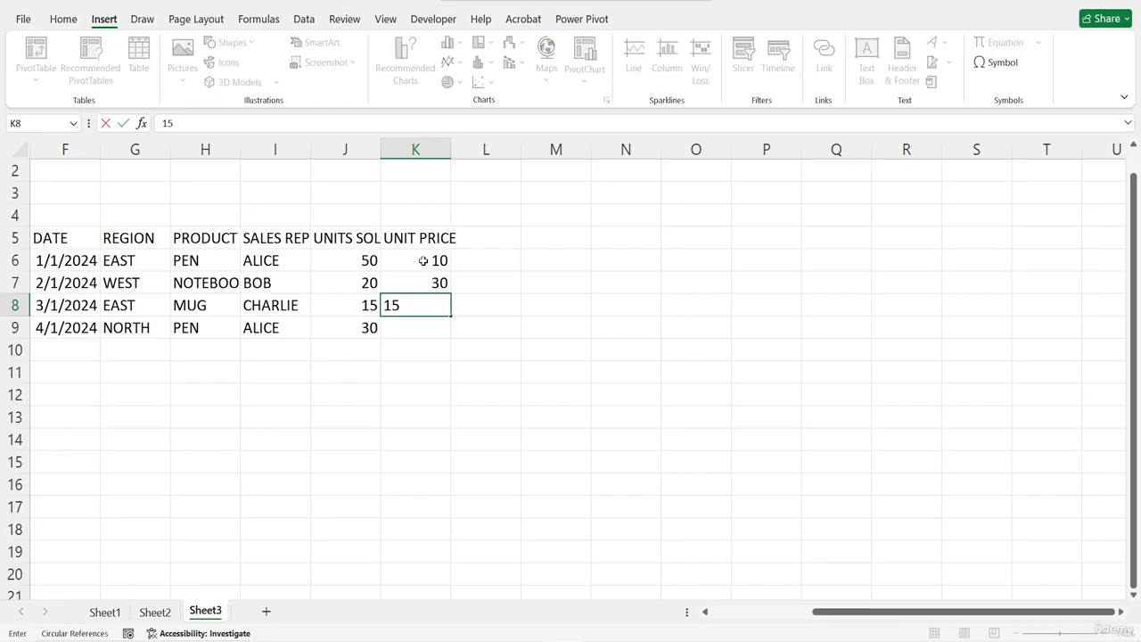
key(Return)
text(10)
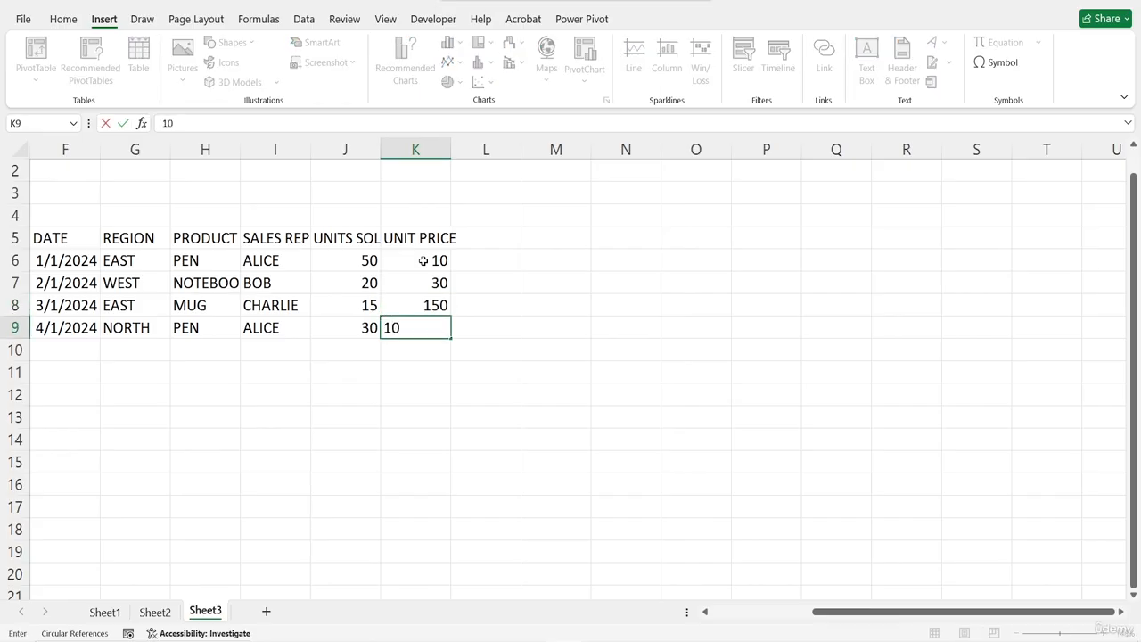
key(Return)
Convert the data range F5:K9 into a table with headers
scroll(422, 259, up, 1)
scroll(422, 258, left, 1)
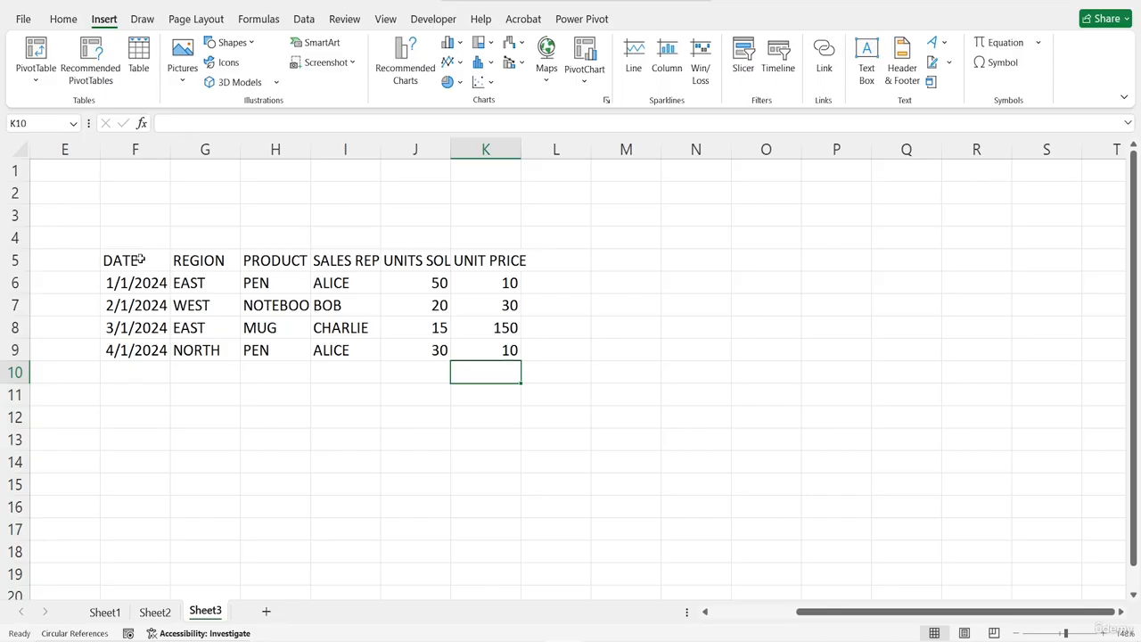
drag(143, 258, 478, 344)
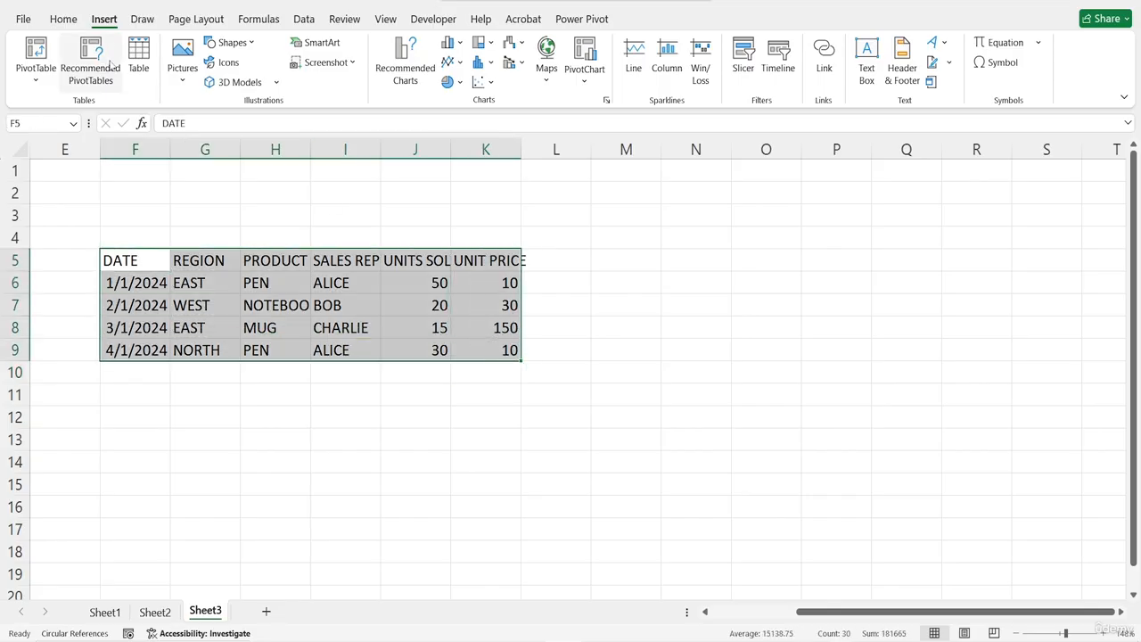
click(138, 51)
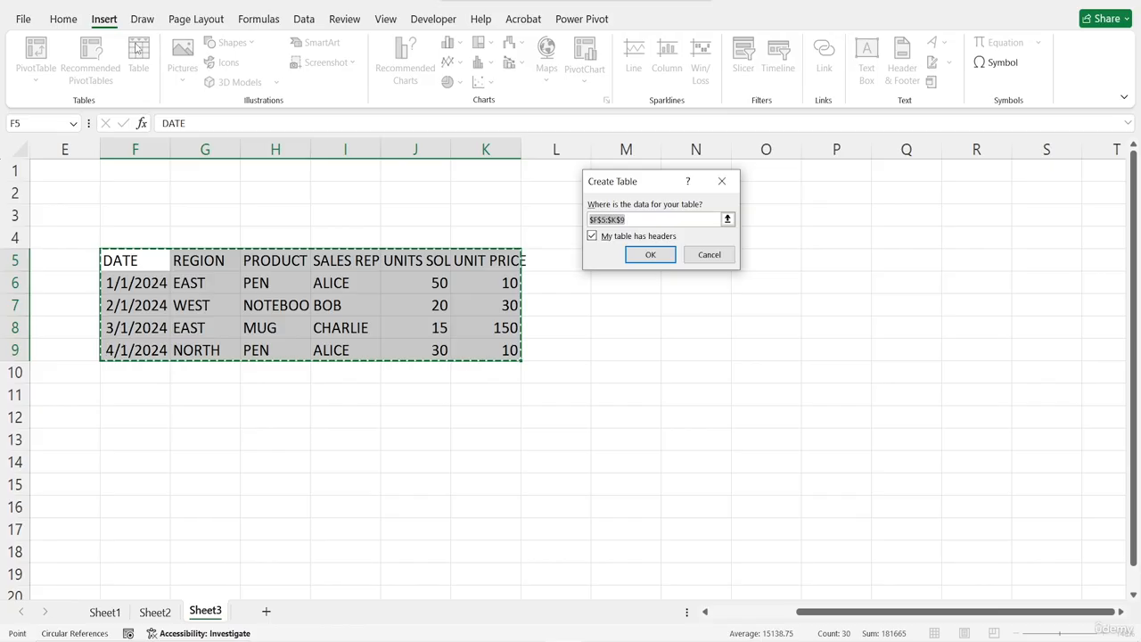
click(650, 257)
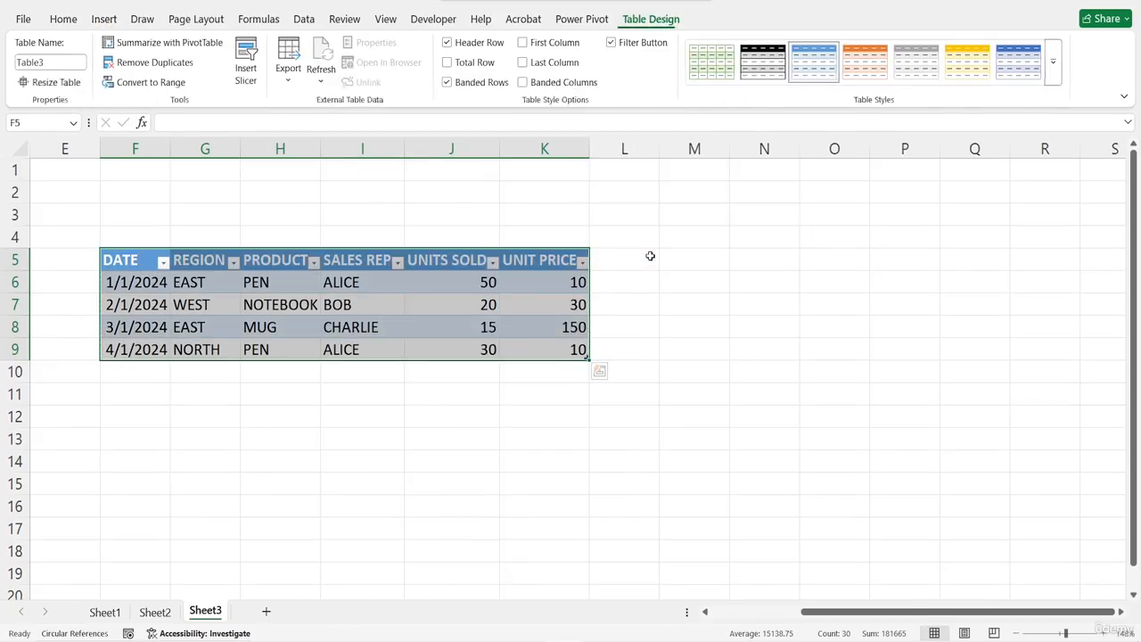
scroll(457, 366, down, 3)
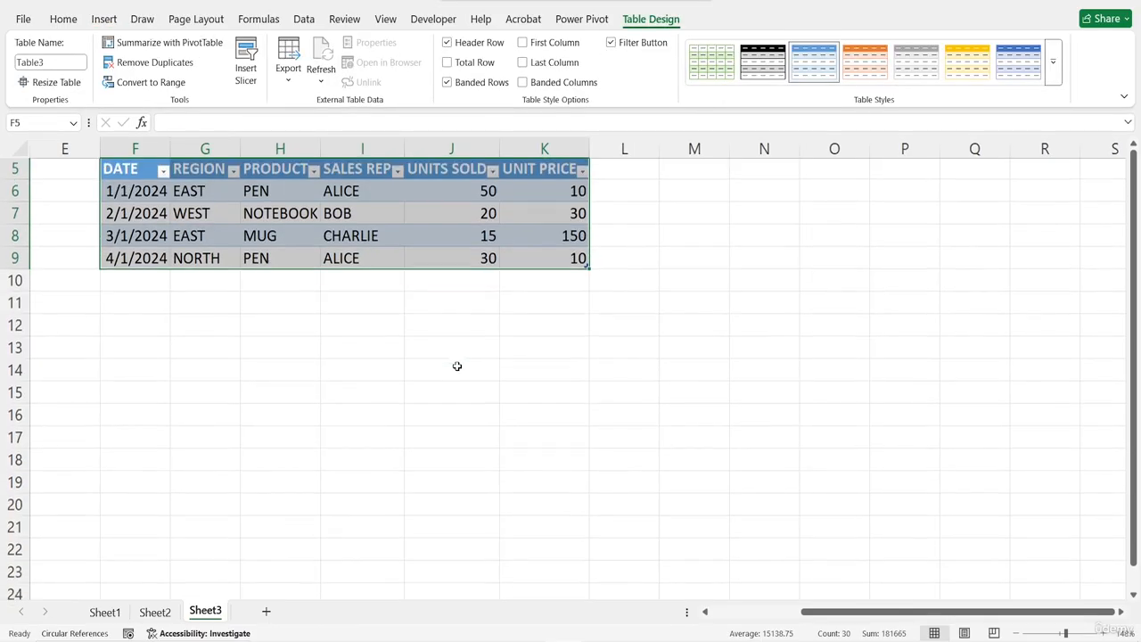
scroll(456, 365, down, 1)
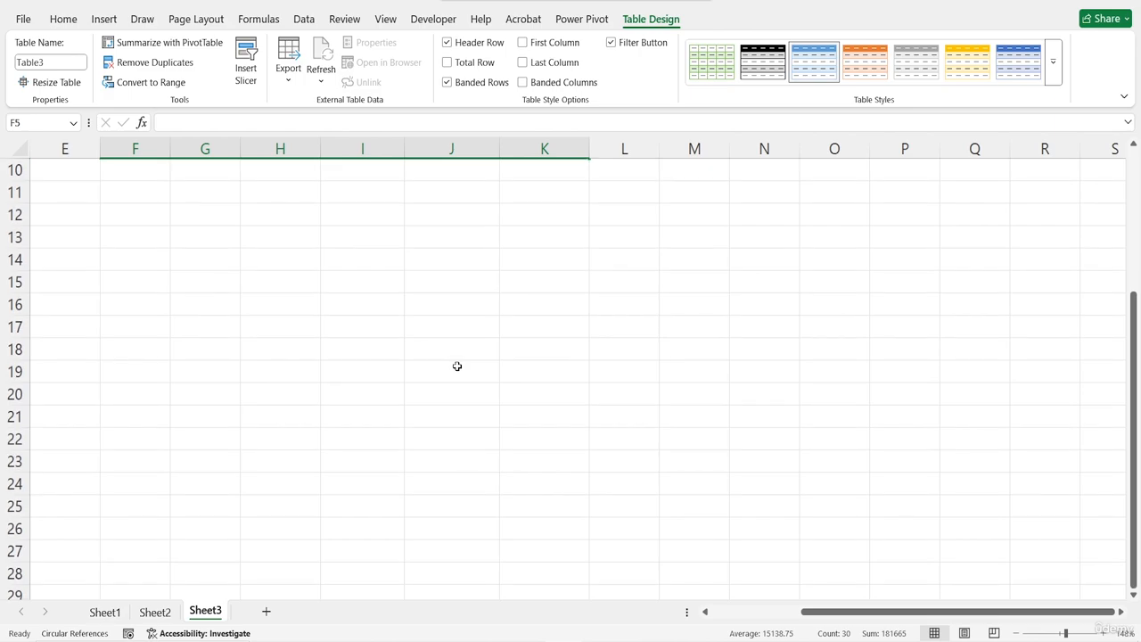
scroll(457, 365, up, 3)
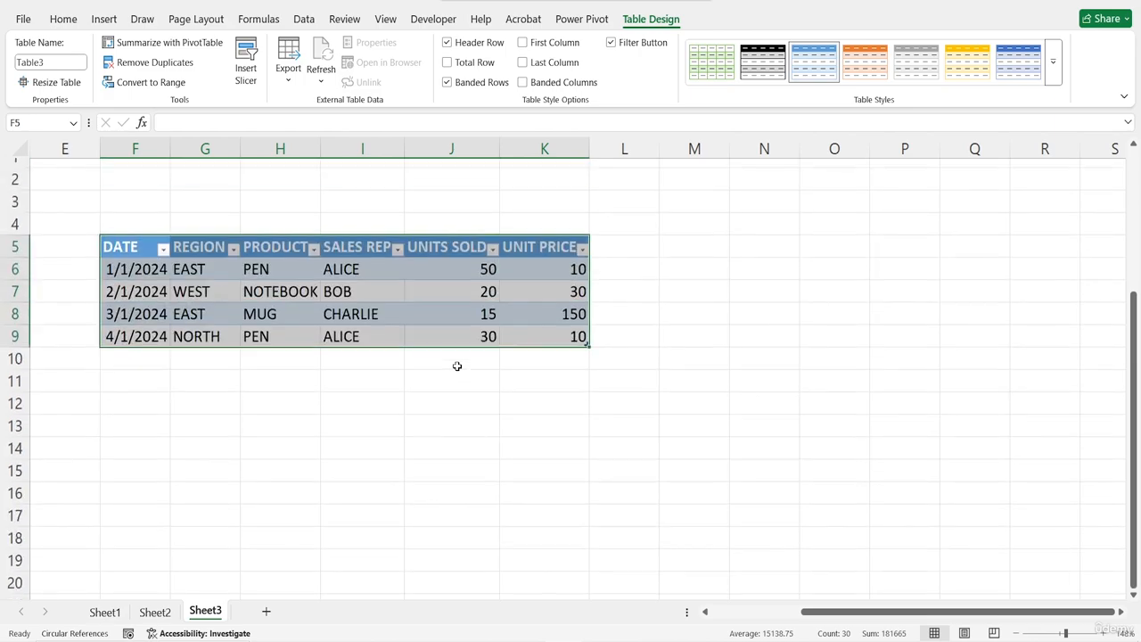
scroll(456, 365, down, 1)
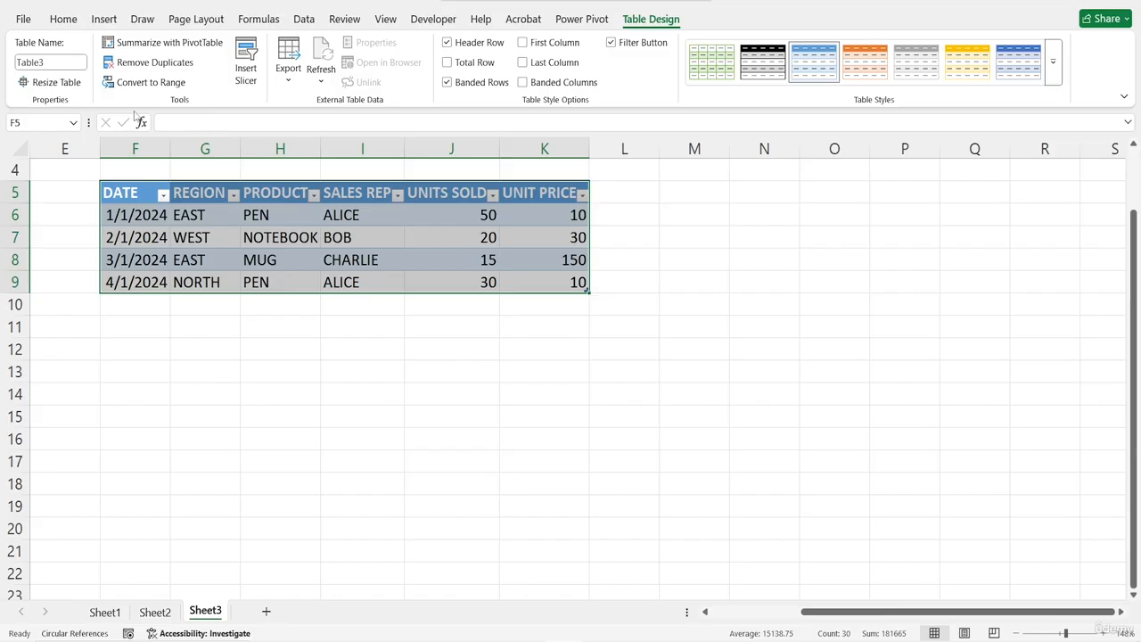
Insert a PivotTable from Table3 onto the existing worksheet at cell G13
click(103, 19)
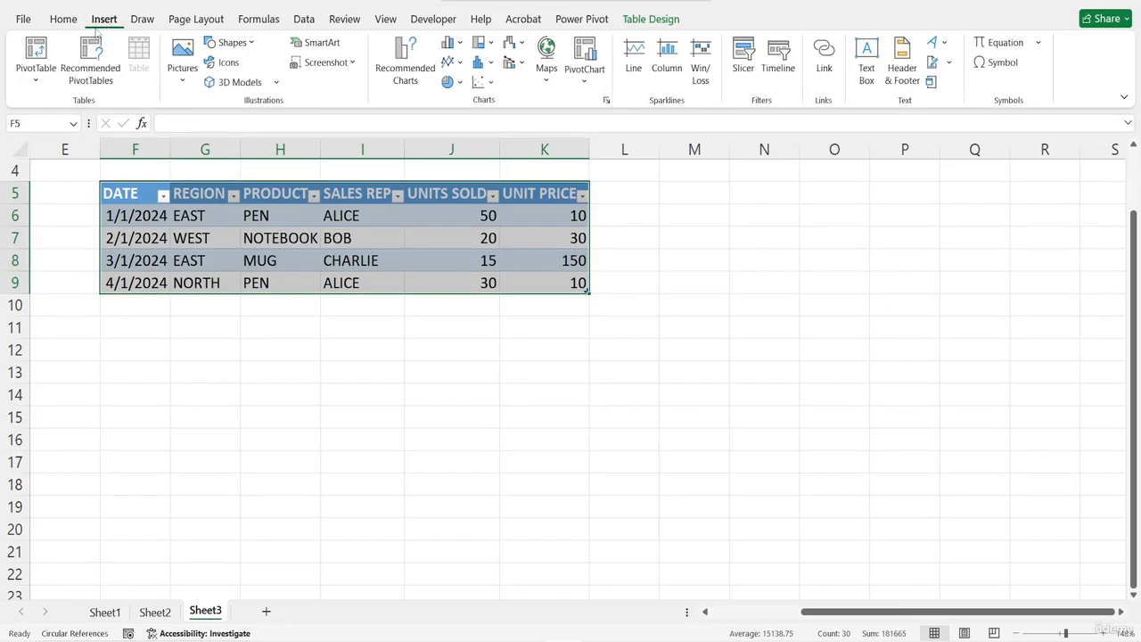
click(36, 78)
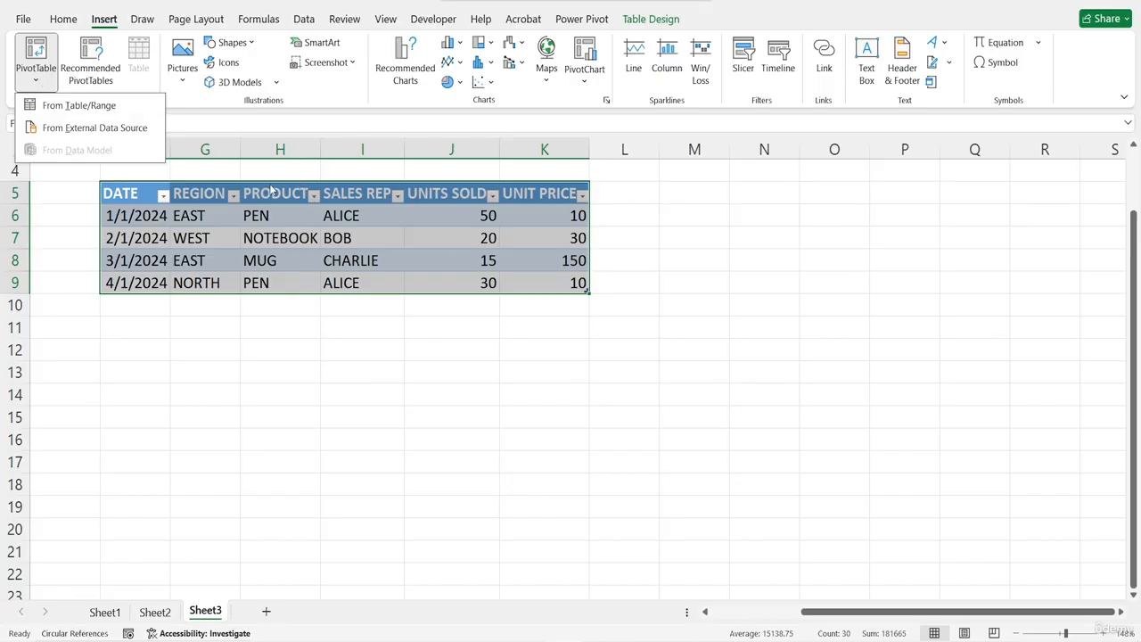
click(81, 105)
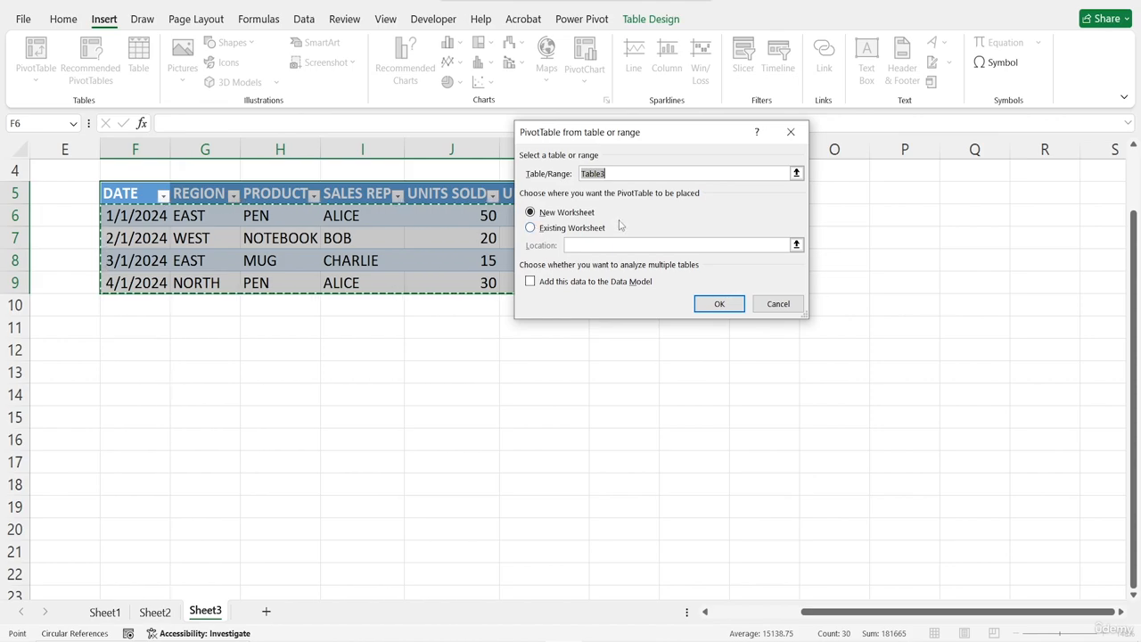
click(550, 234)
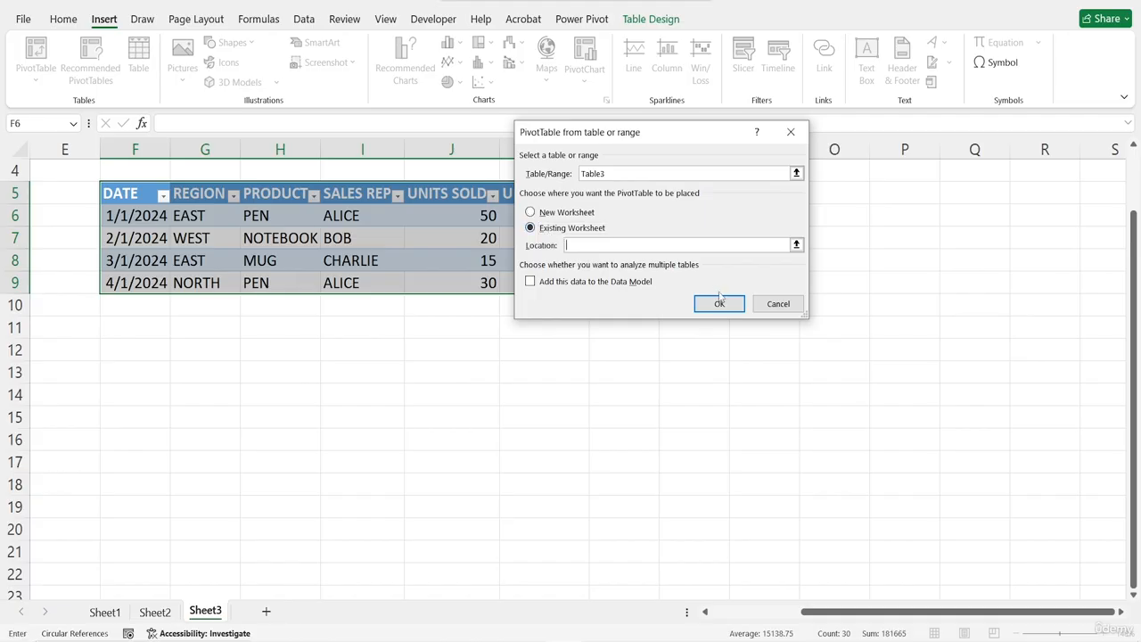
click(198, 378)
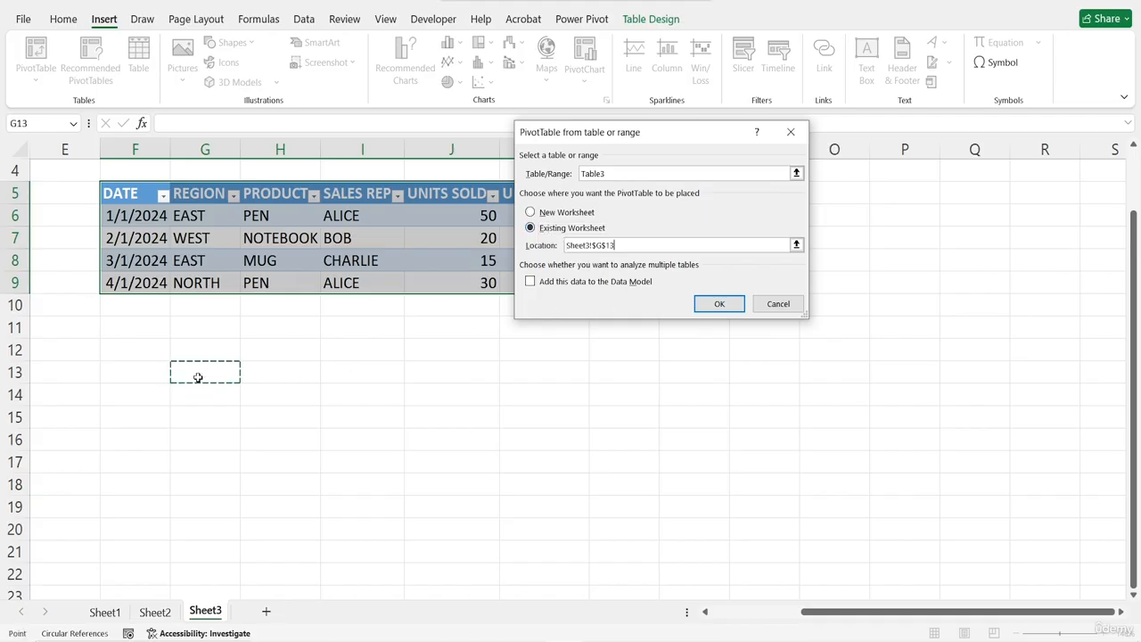
click(719, 306)
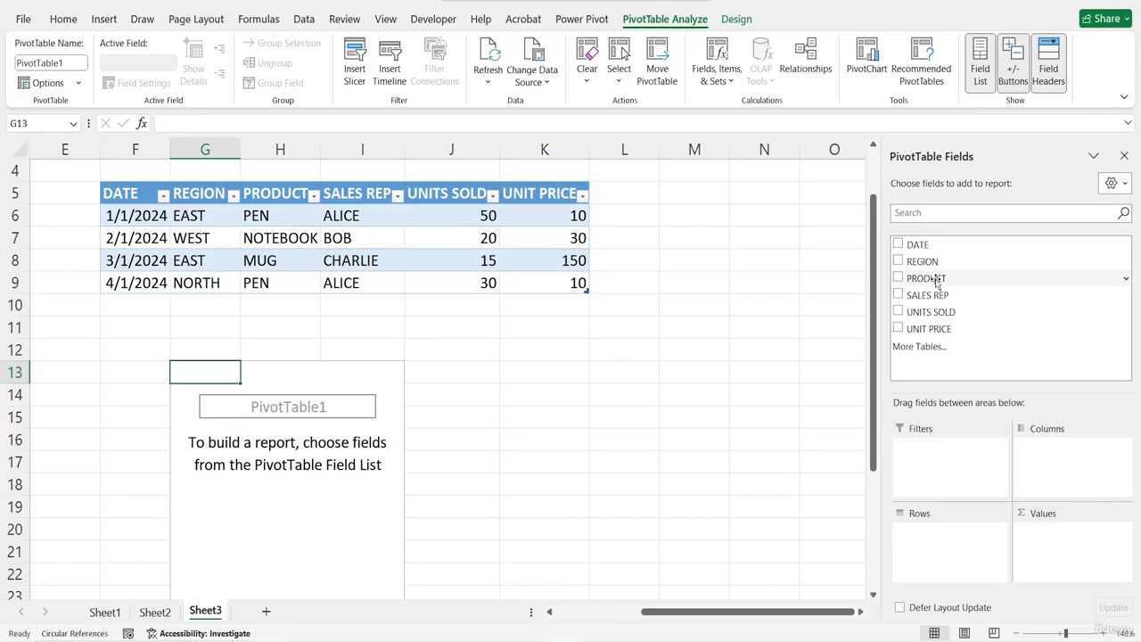
Add PRODUCT to the PivotTable rows and UNITS SOLD and UNIT PRICE to its values
drag(931, 278, 943, 549)
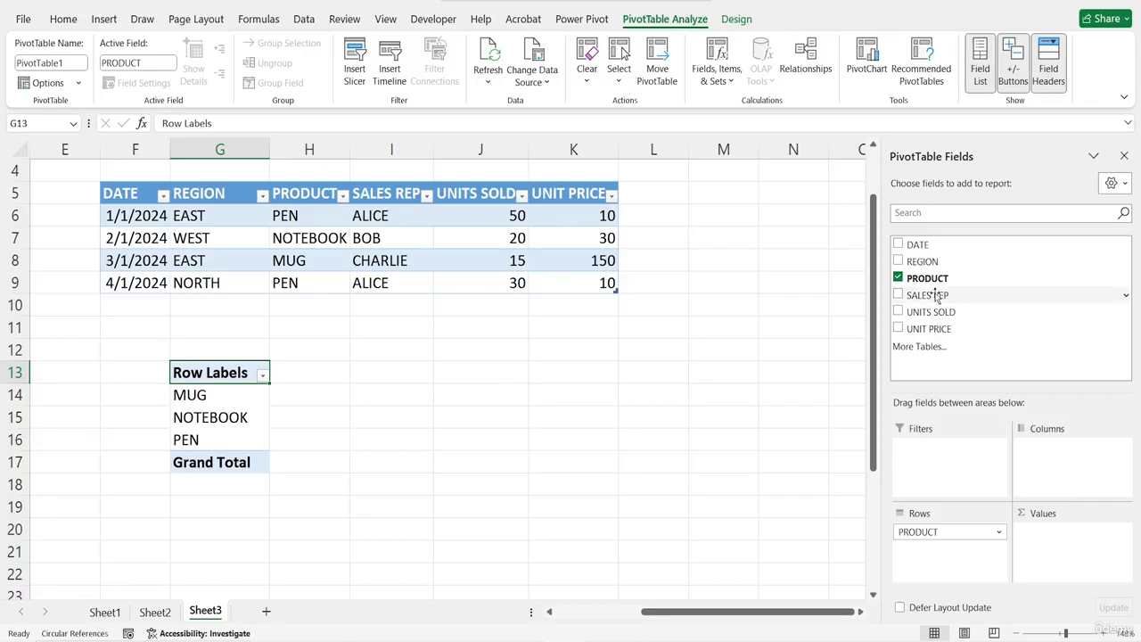
drag(935, 314, 1050, 543)
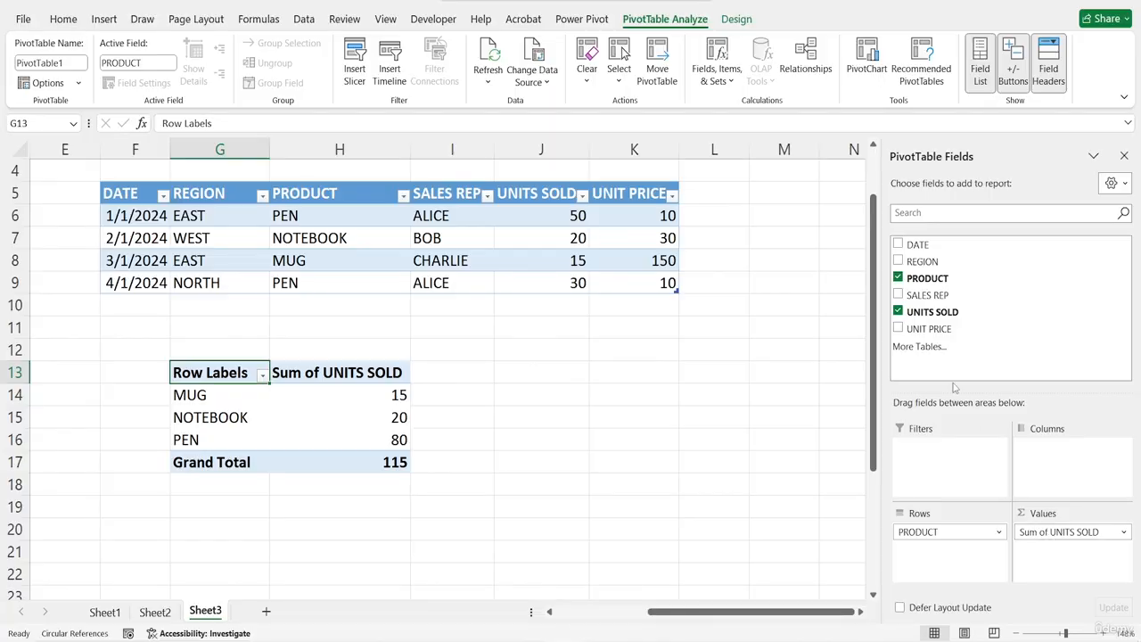
drag(918, 330, 1064, 564)
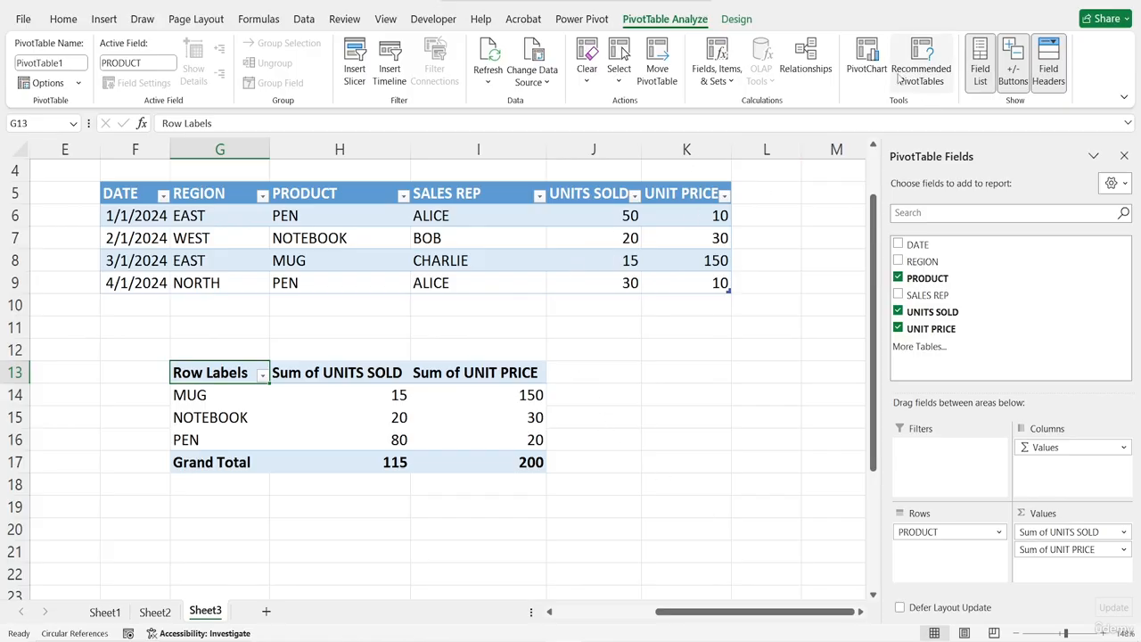
Create a calculated field named TOTAL REVENUE with the formula ='UNITS SOLD'*'UNIT PRICE' and add it to the PivotTable
click(730, 84)
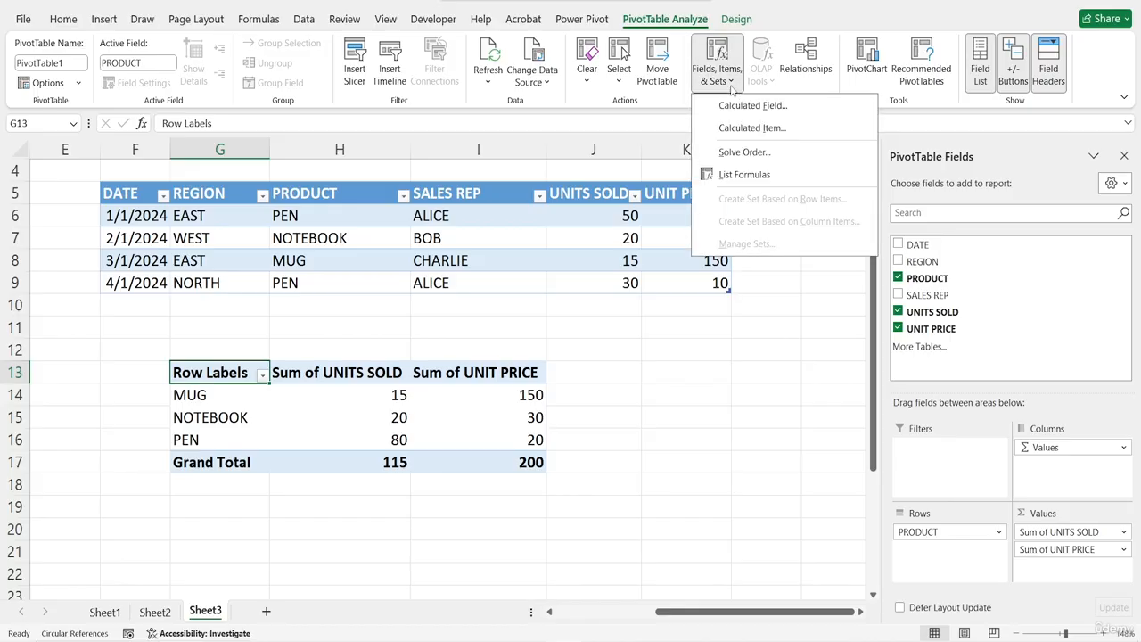
click(745, 108)
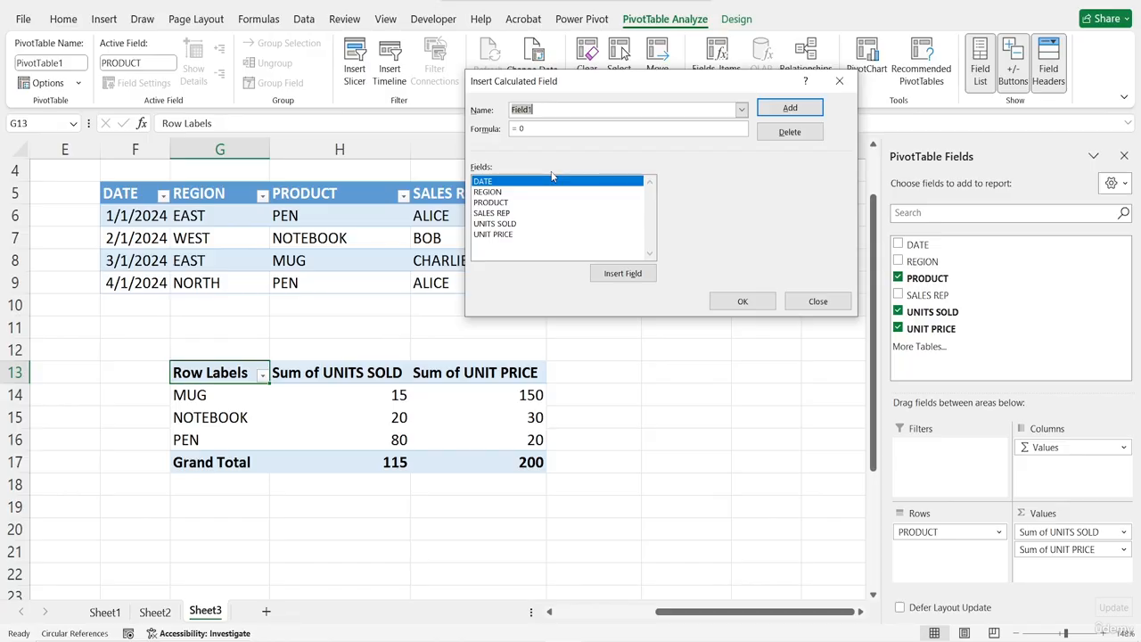
text(TOTAL REVENUE)
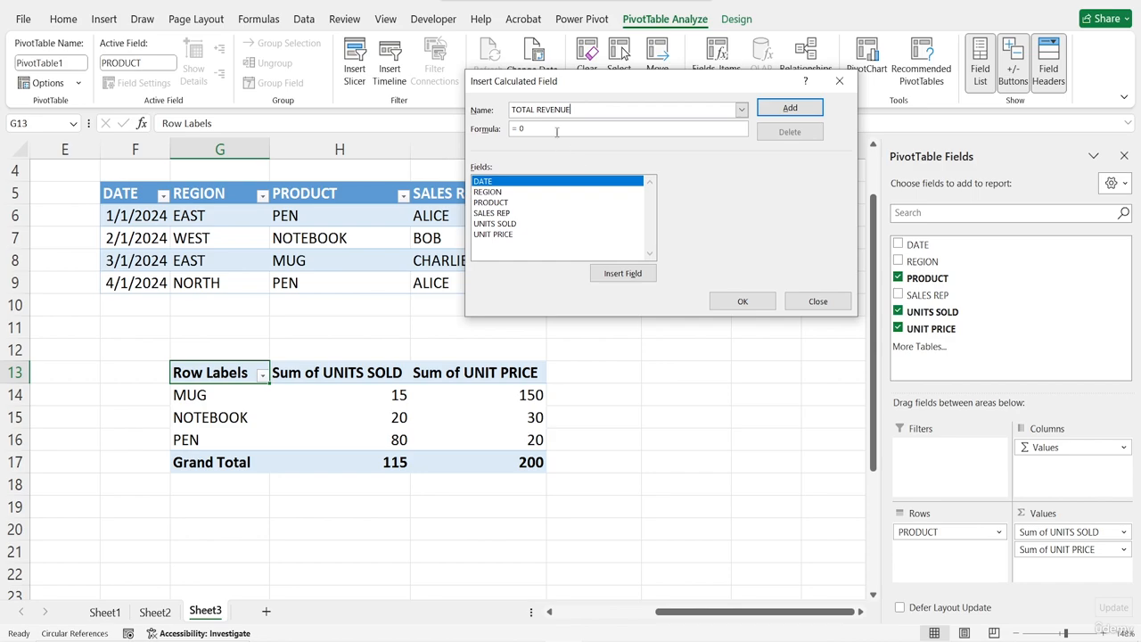
click(550, 127)
key(BackSpace)
click(505, 226)
double_click(504, 226)
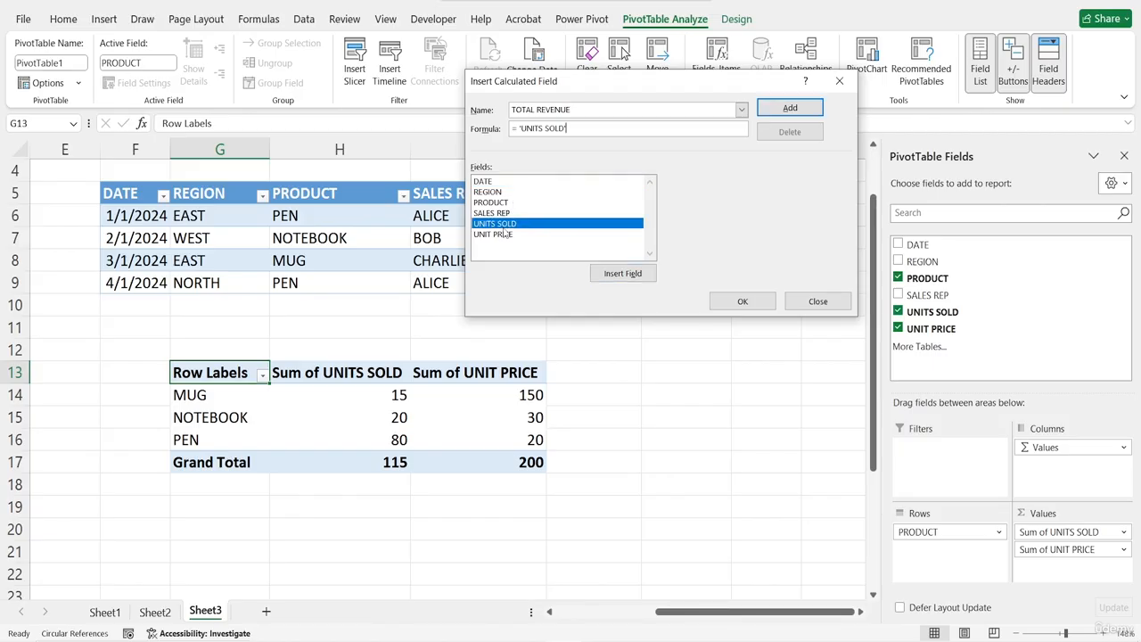
text(*)
double_click(502, 235)
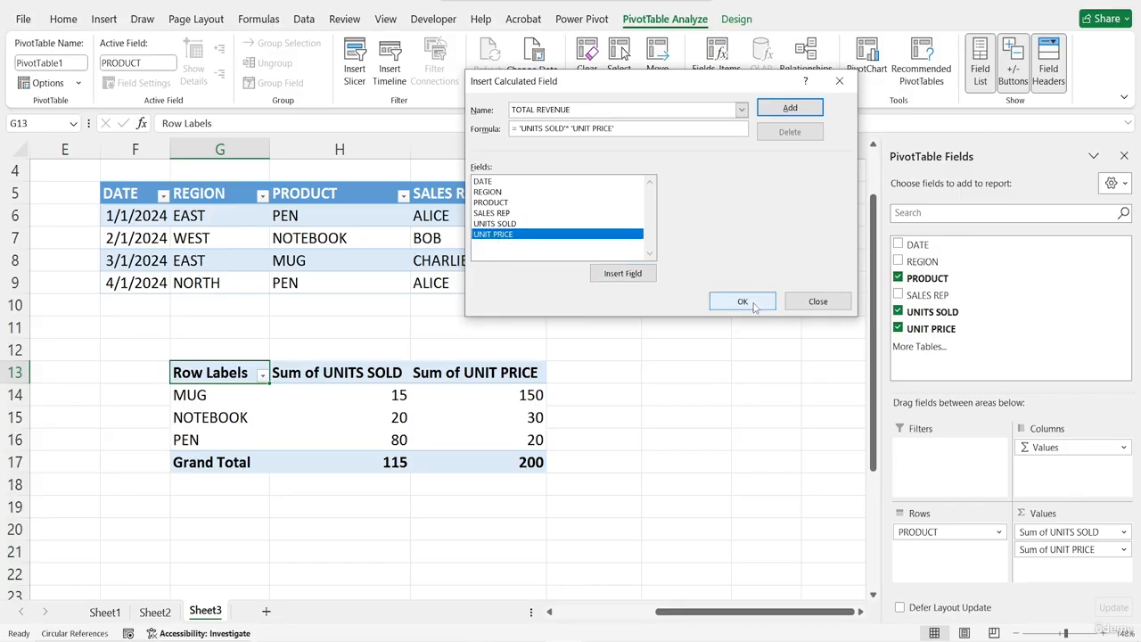
click(789, 107)
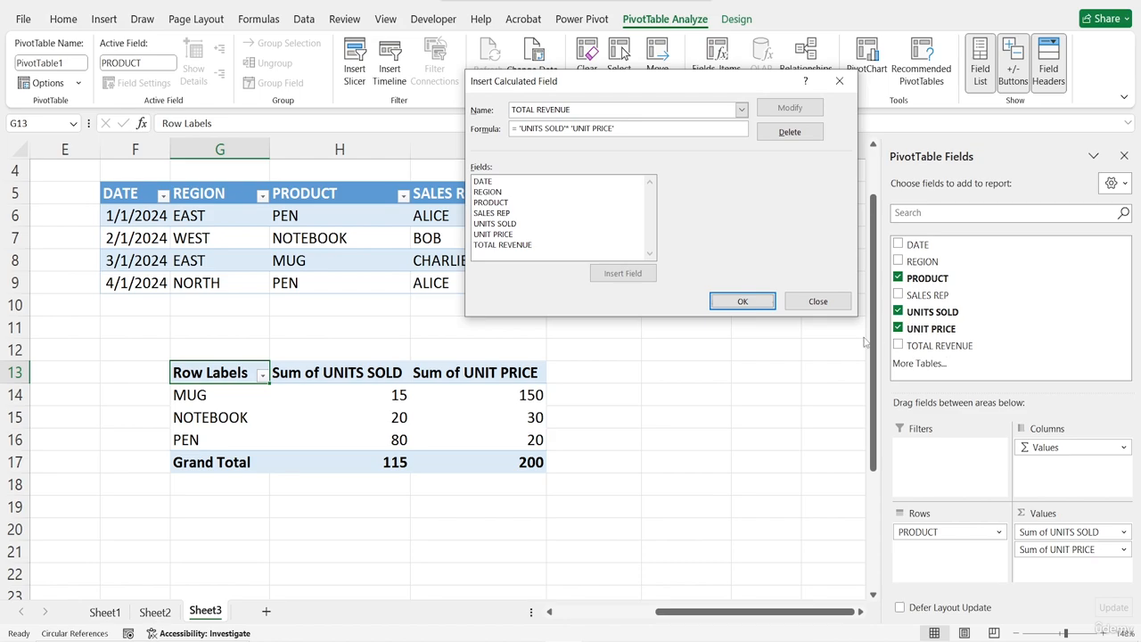
click(741, 301)
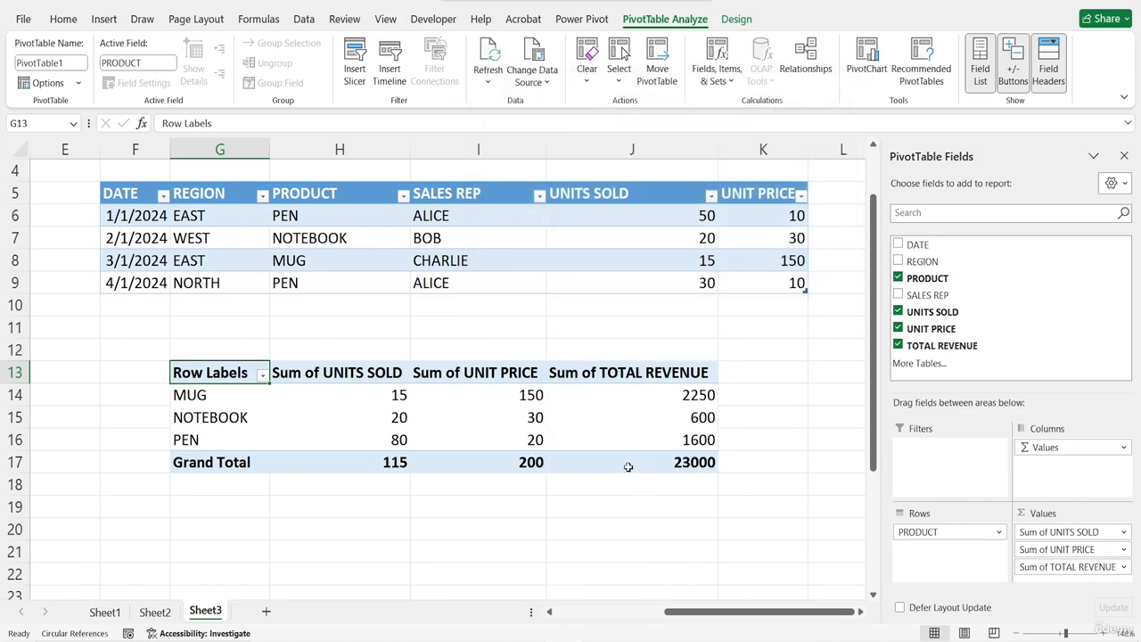
Add REGION as a report filter above the PivotTable and open its filter list without changing it
scroll(628, 466, down, 1)
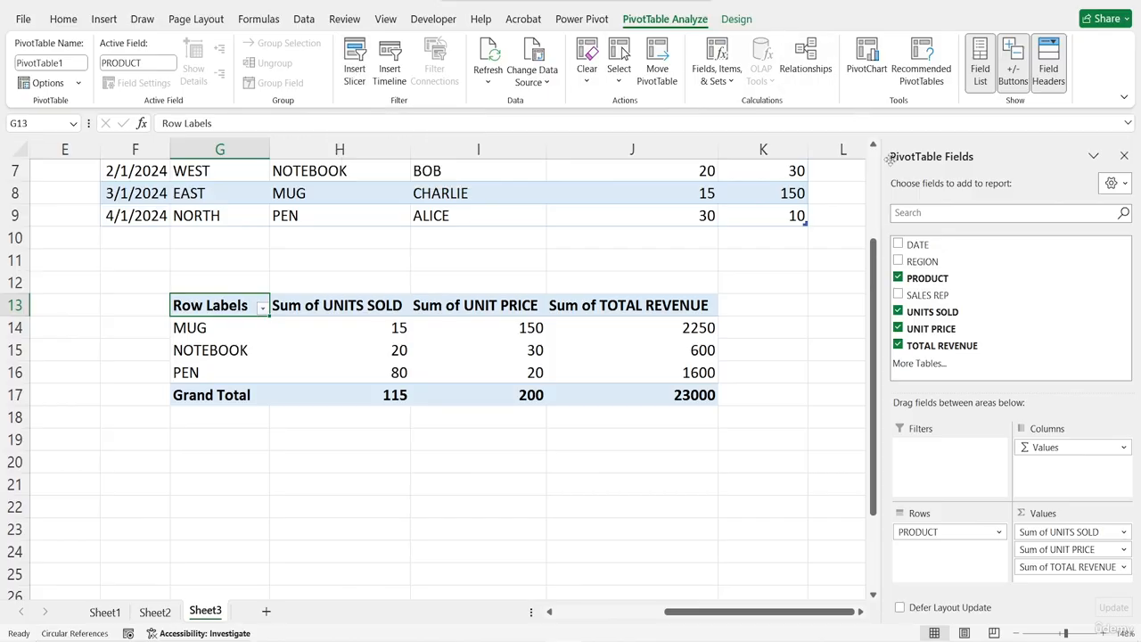
drag(921, 261, 946, 459)
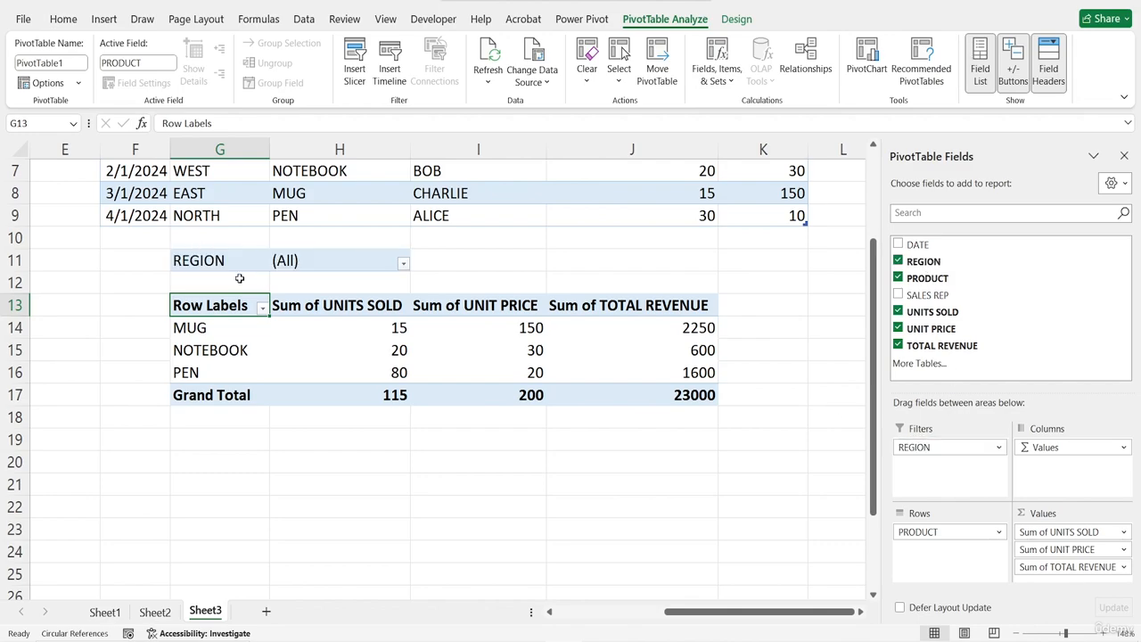
click(403, 265)
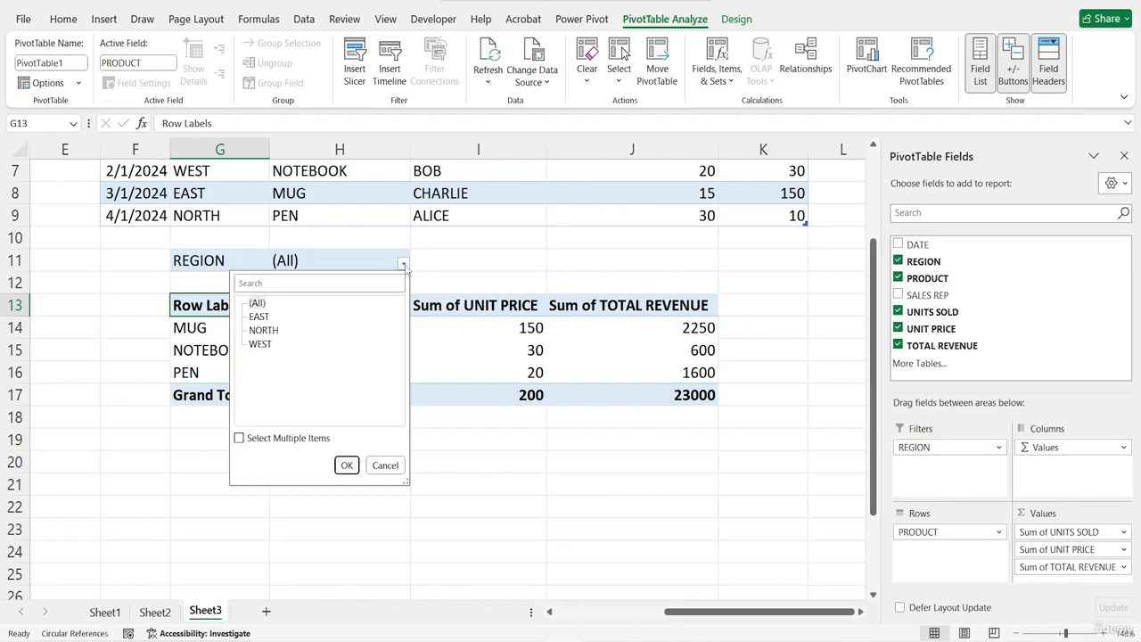
click(403, 265)
click(403, 265)
click(401, 267)
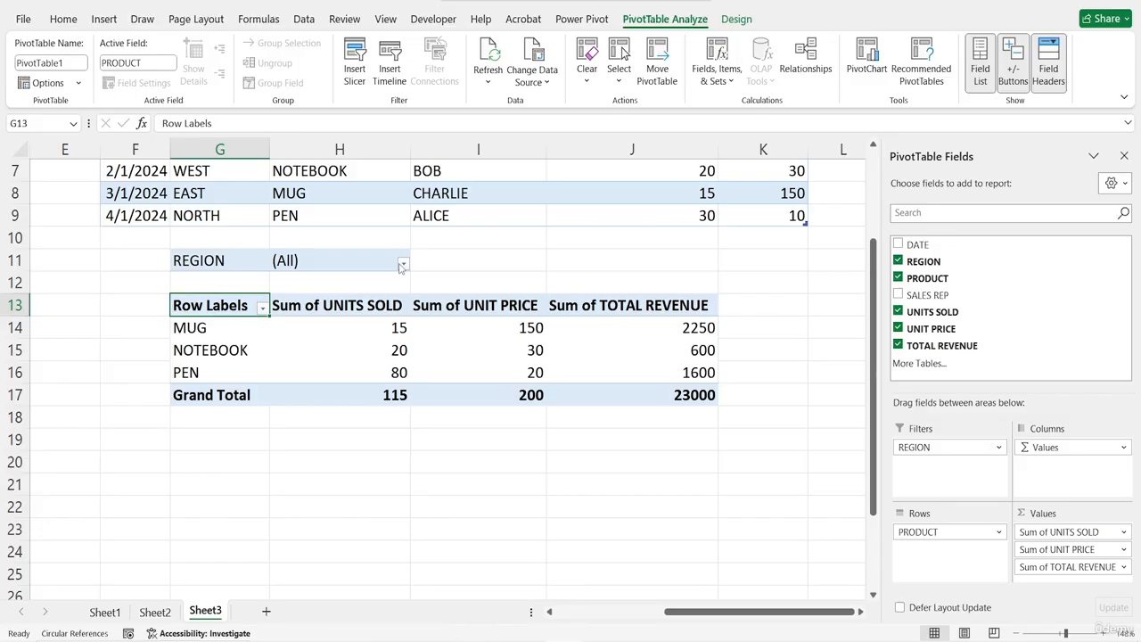
Insert a PRODUCT slicer and position it below the PivotTable at the sheet's left edge
click(361, 72)
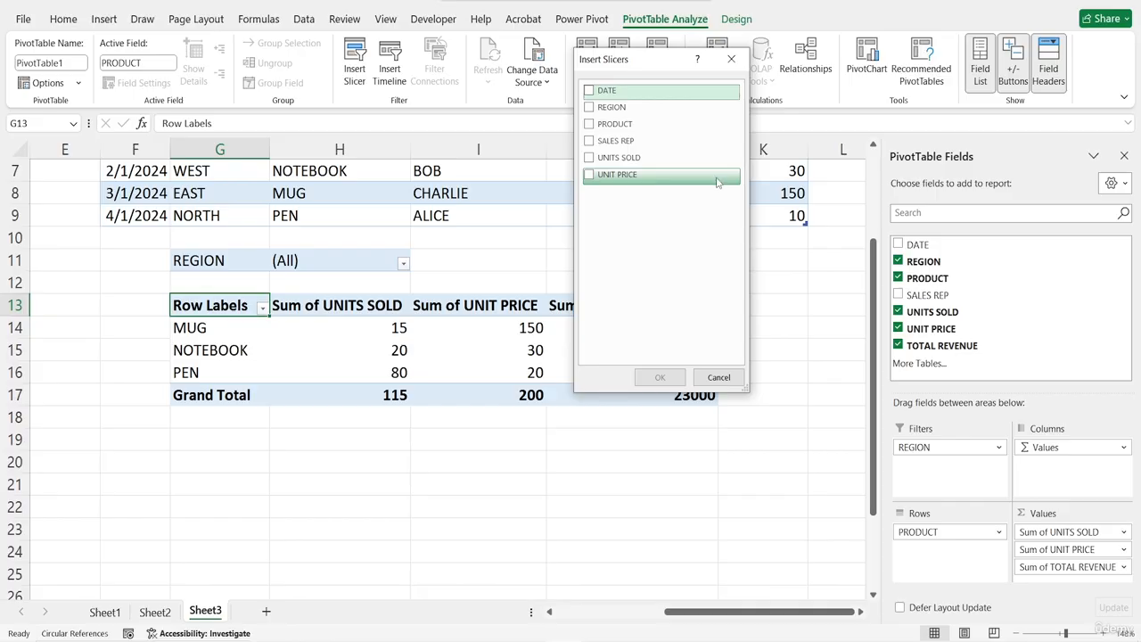
click(590, 127)
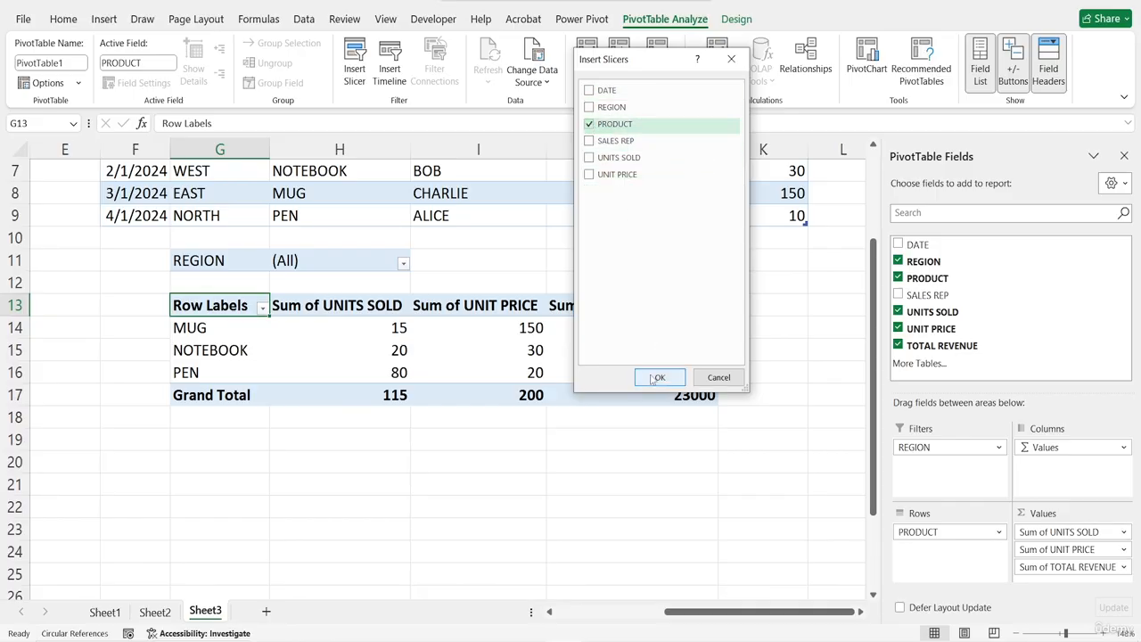
click(652, 376)
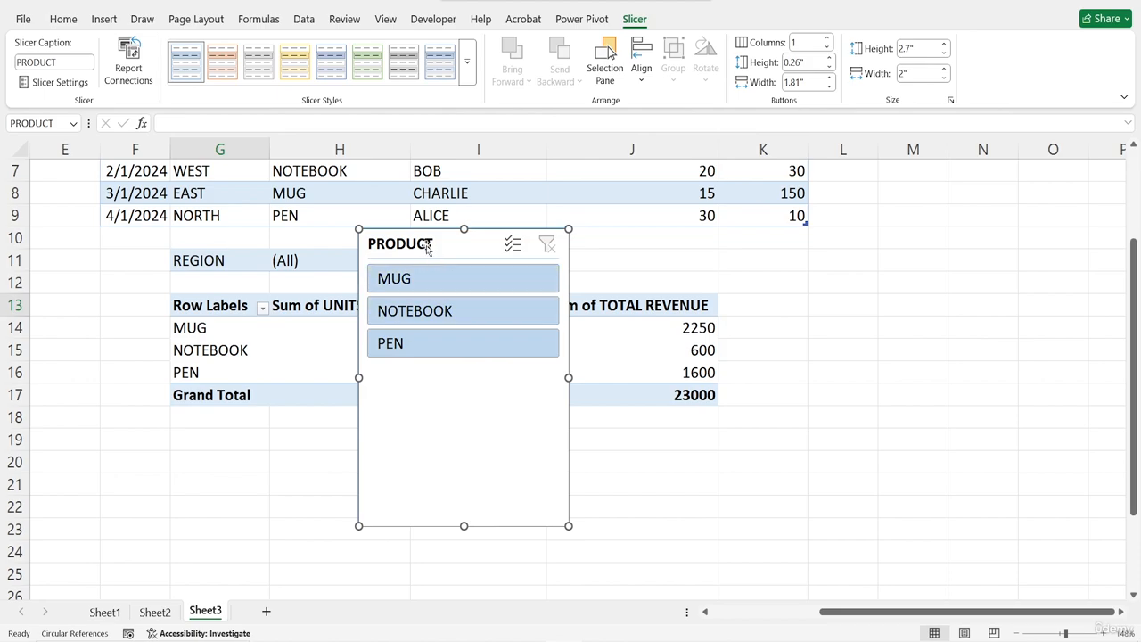
drag(353, 276, 28, 307)
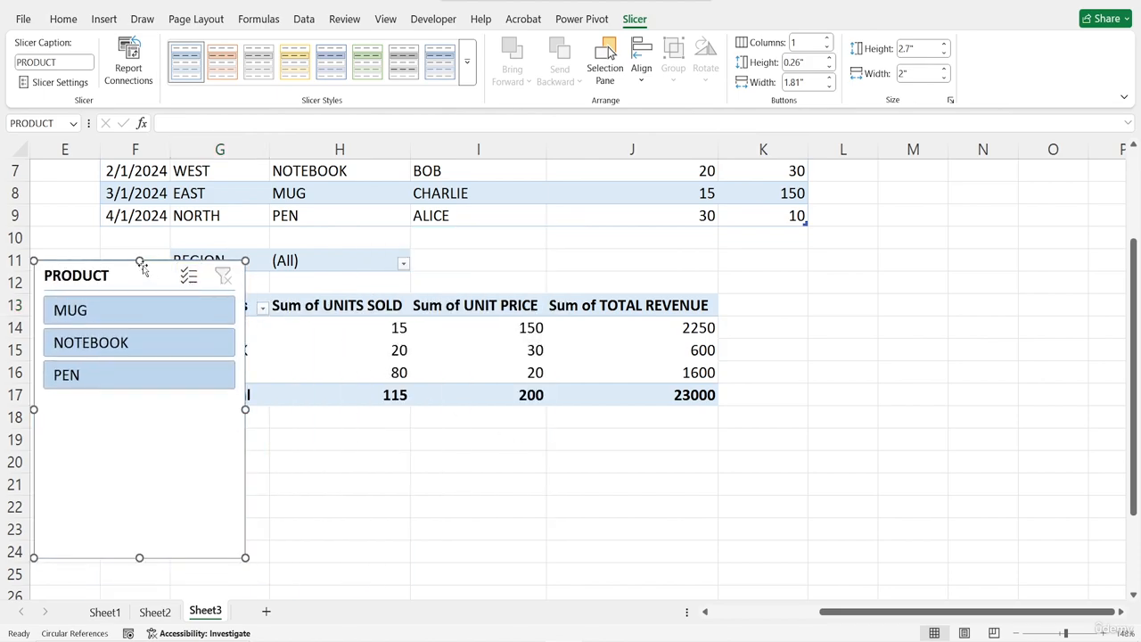
drag(140, 261, 140, 346)
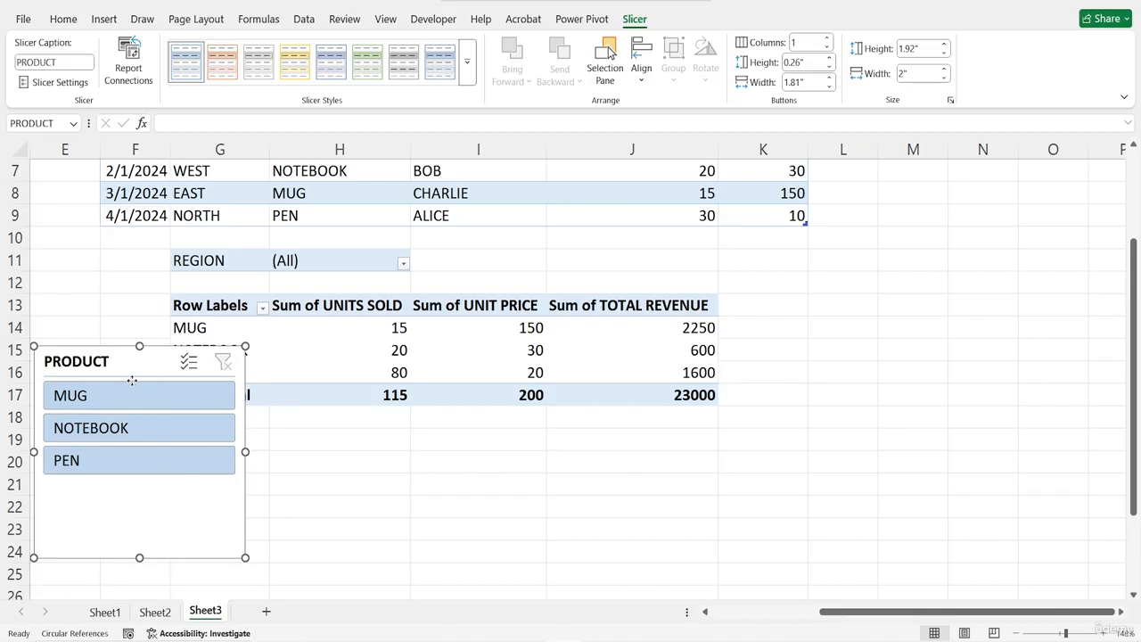
drag(133, 381, 132, 443)
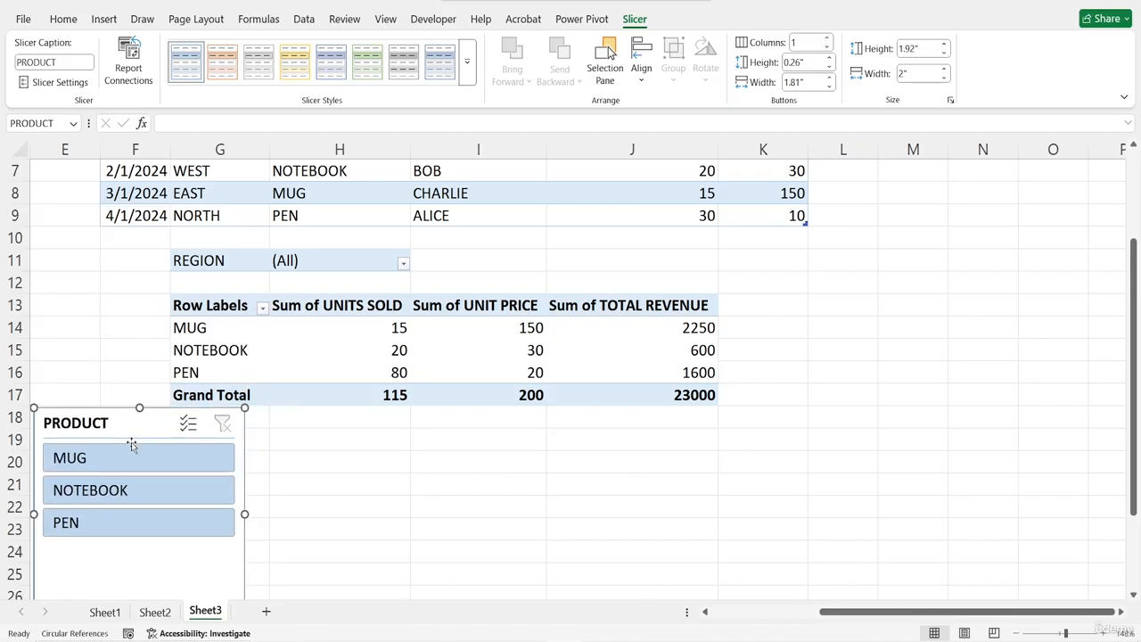
Insert a DATE timeline for the PivotTable and filter it to January 2024
click(378, 313)
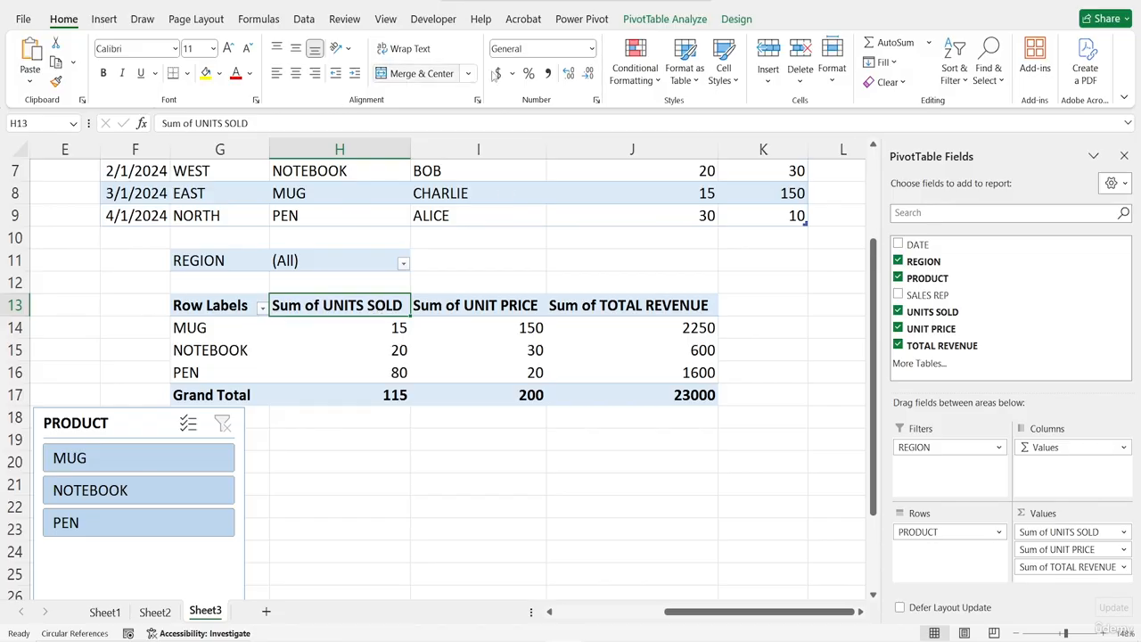
click(664, 18)
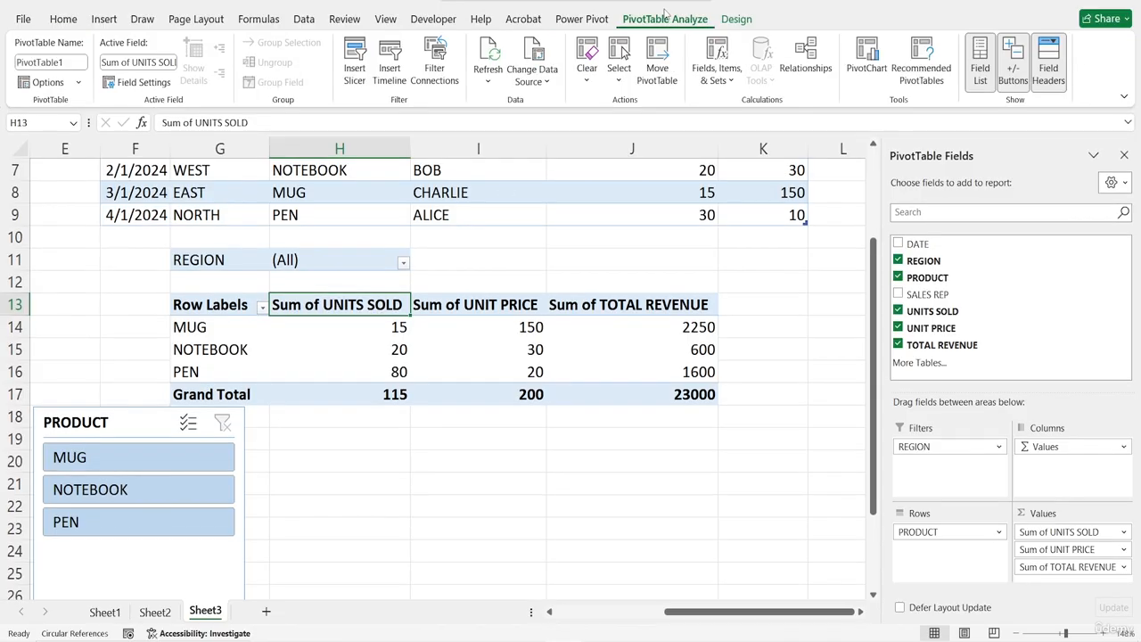
click(389, 70)
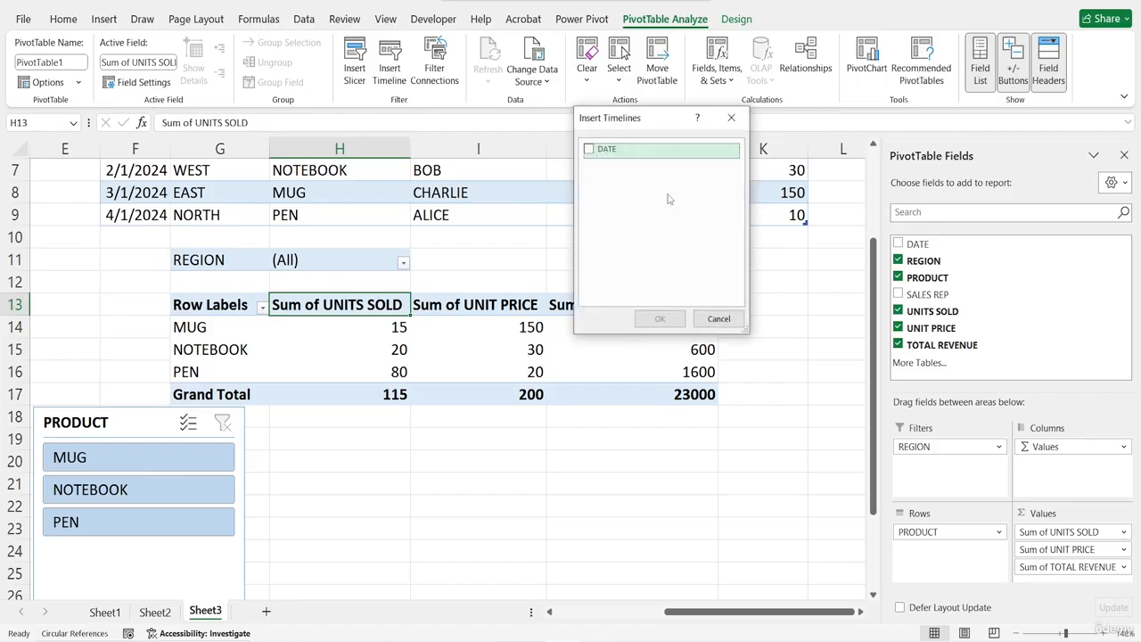
click(588, 150)
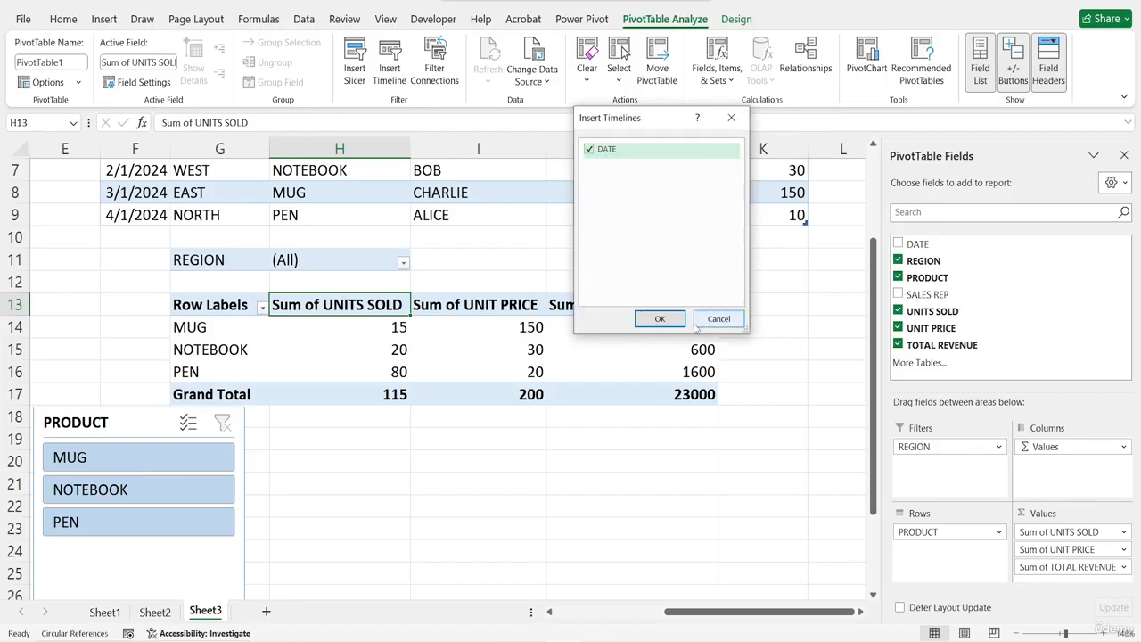
click(659, 318)
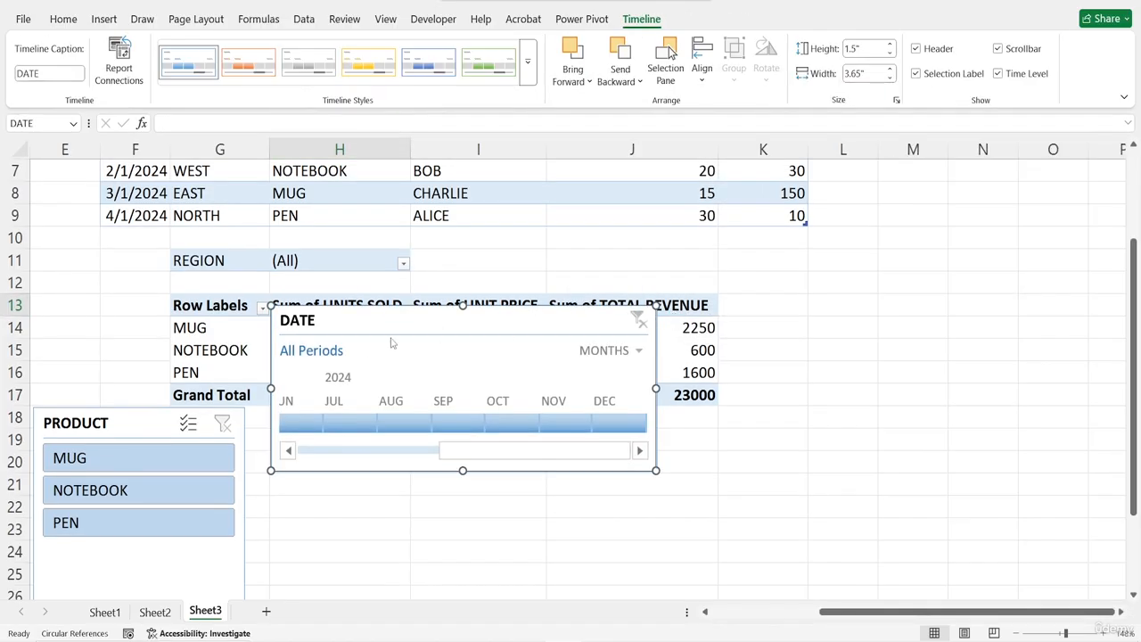
drag(461, 461, 295, 470)
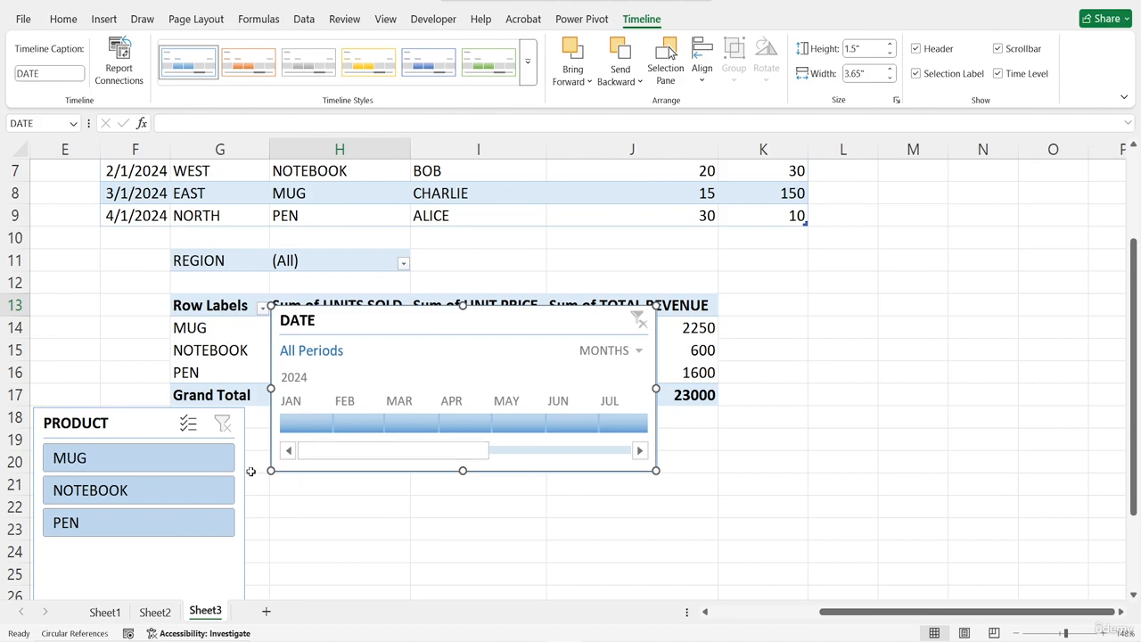
click(308, 428)
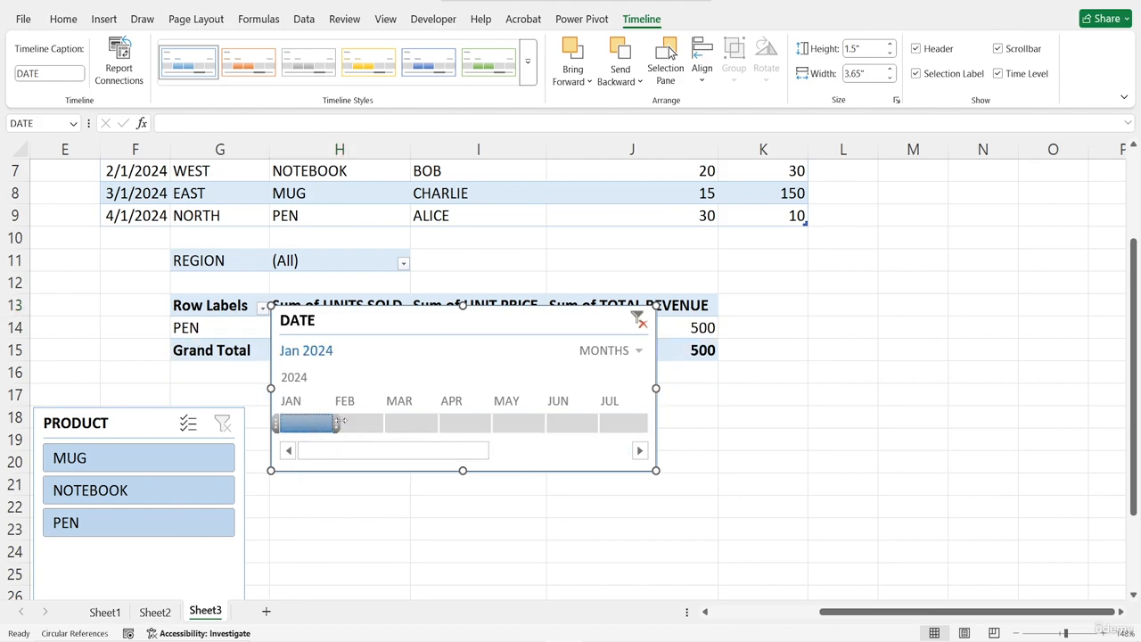
Move the timeline below the PivotTable beside the slicer, and filter the PRODUCT slicer to MUG
drag(436, 318, 415, 397)
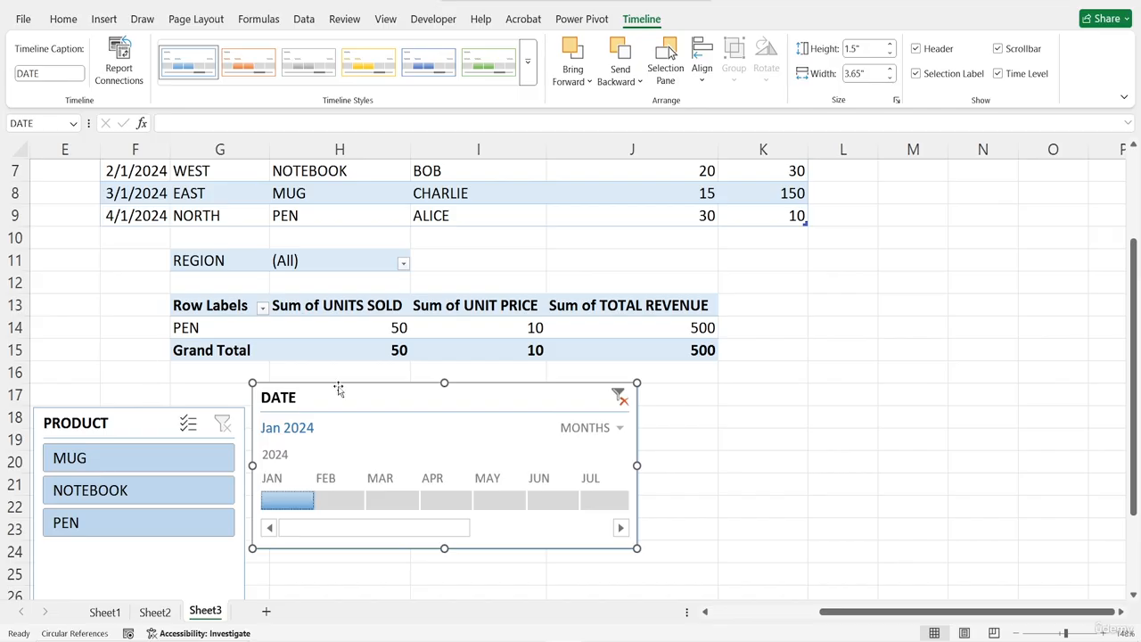
click(136, 458)
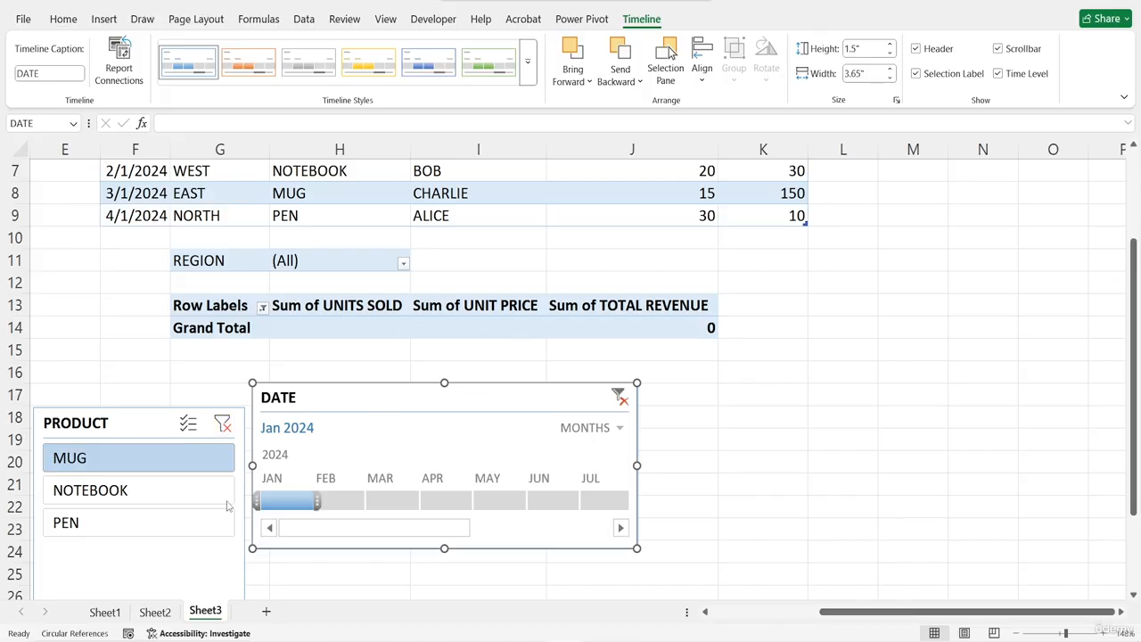
Clear the DATE timeline filter and filter the PRODUCT slicer to NOTEBOOK, MUG, NOTEBOOK and finally PEN in turn
click(167, 491)
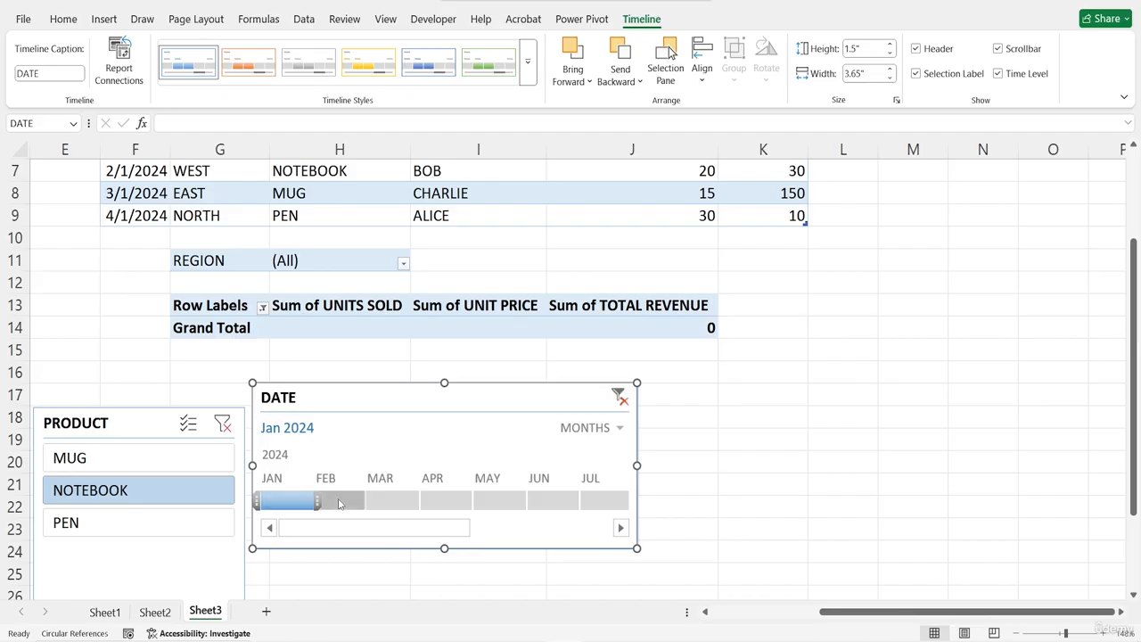
click(622, 398)
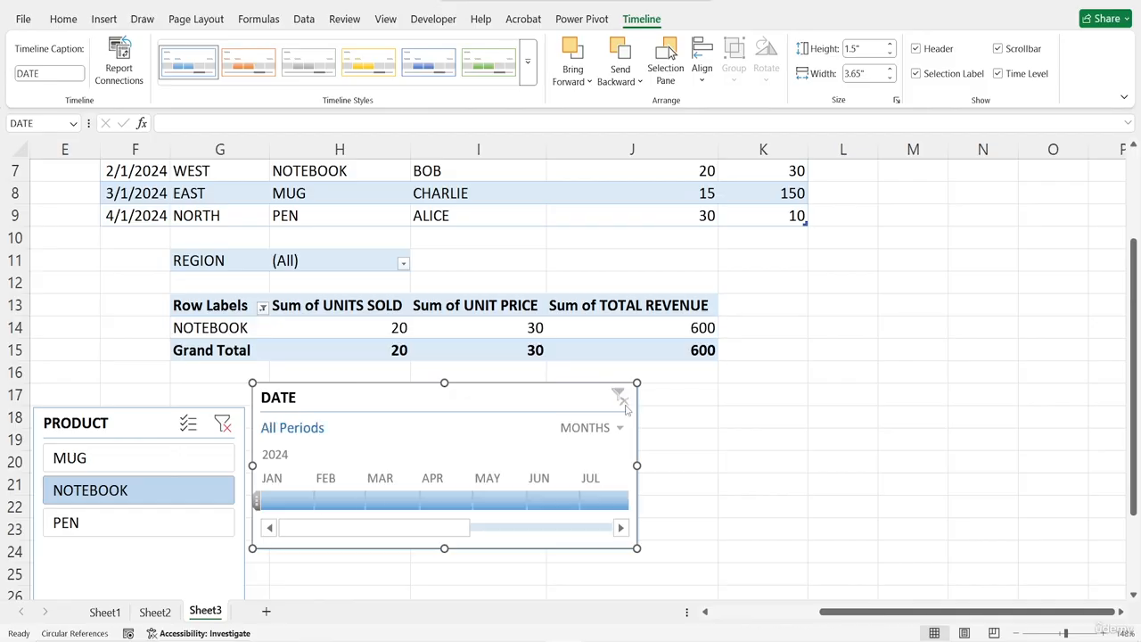
click(82, 465)
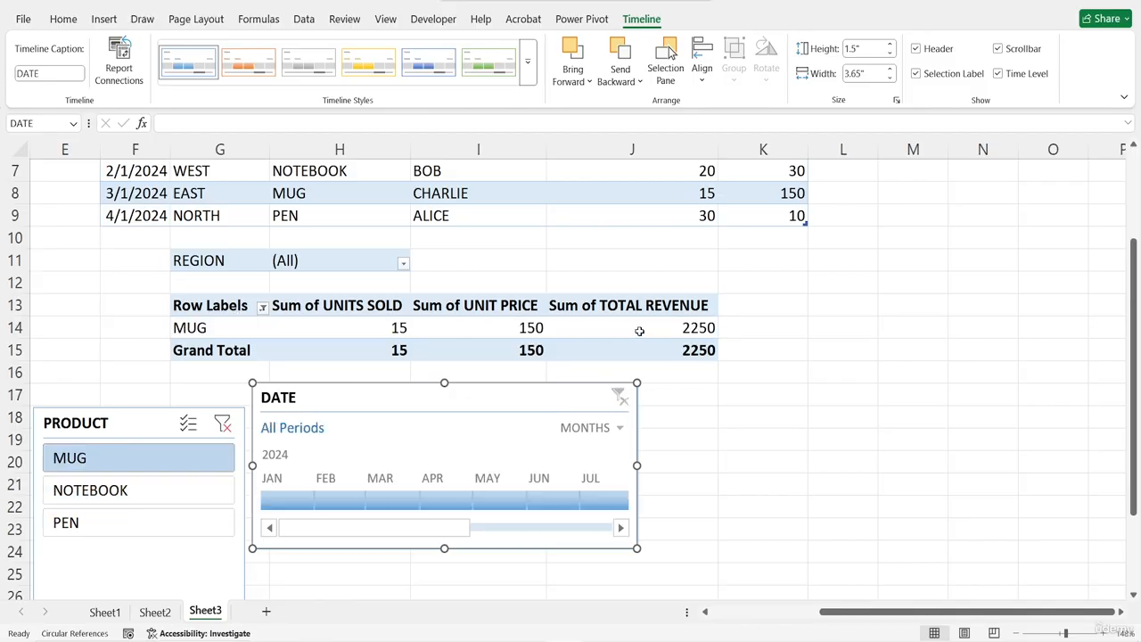
click(95, 503)
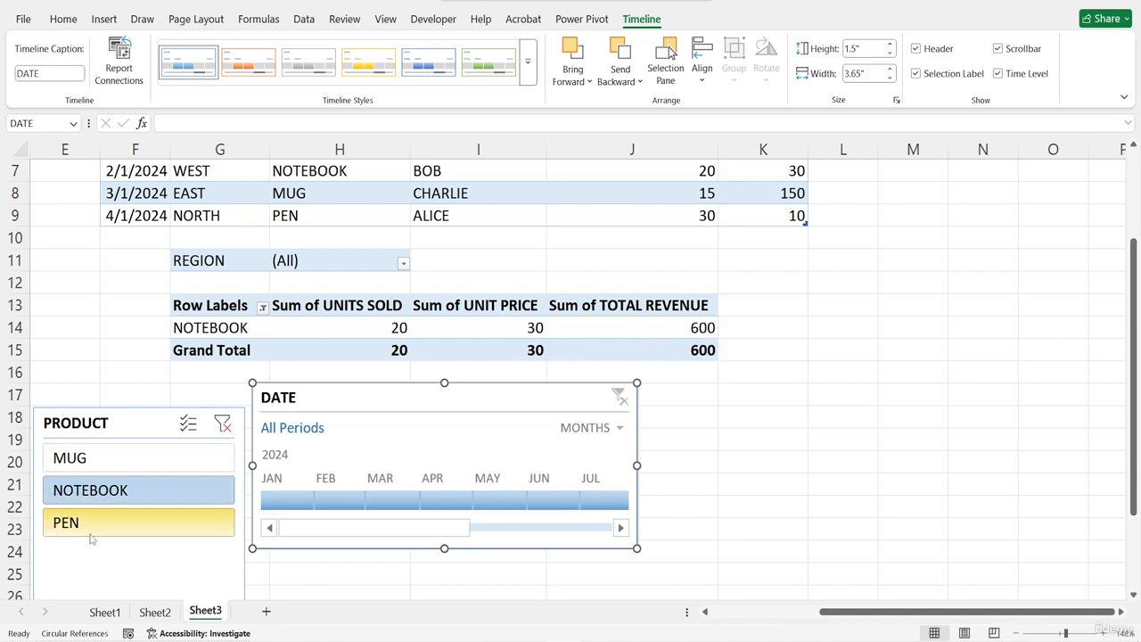
click(91, 531)
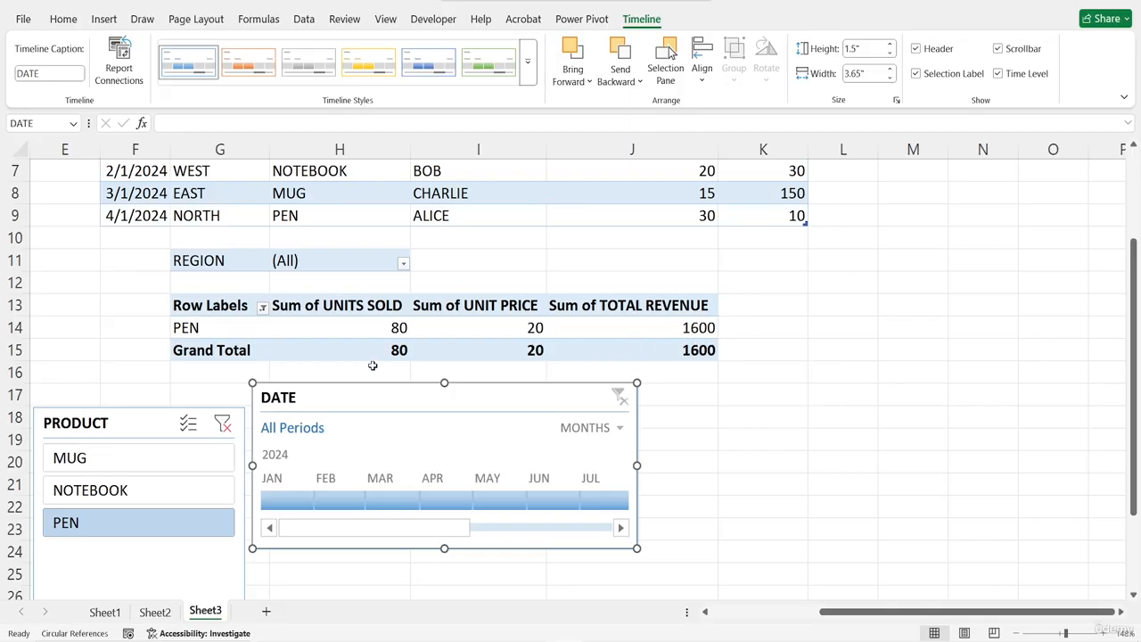
Turn on multi-select in the PRODUCT slicer and add MUG and NOTEBOOK to the PEN selection
click(350, 306)
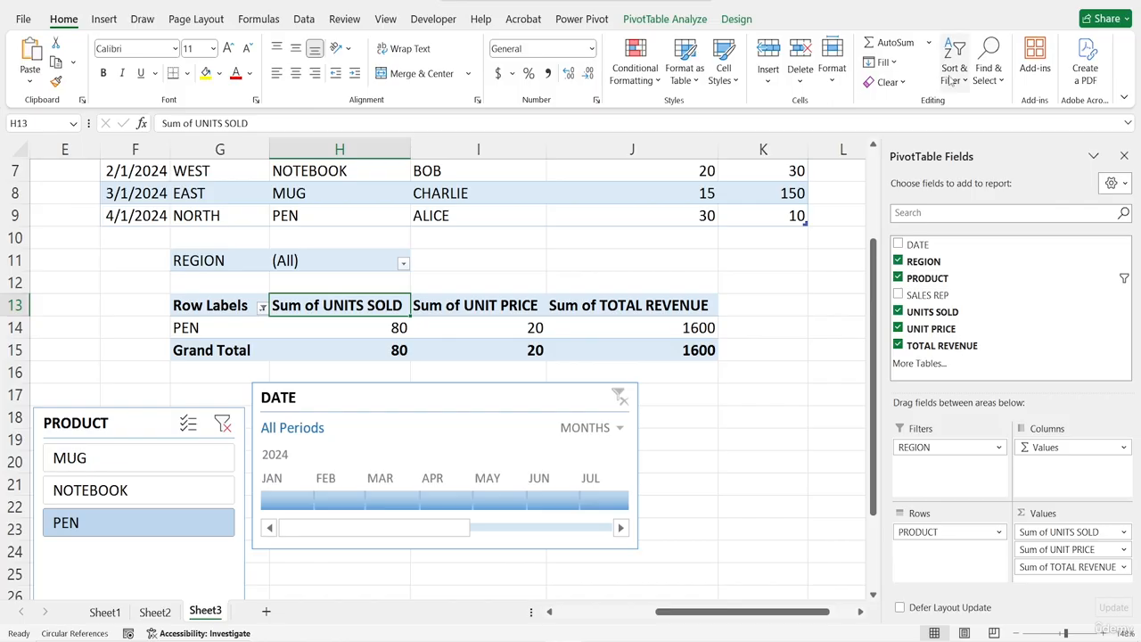
click(188, 424)
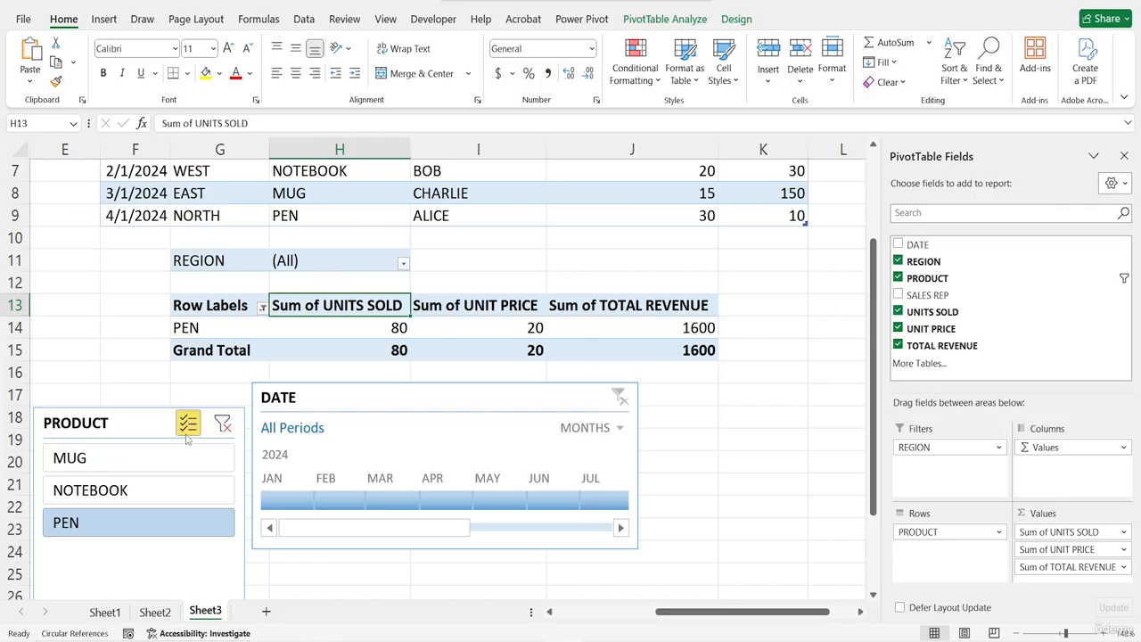
click(156, 459)
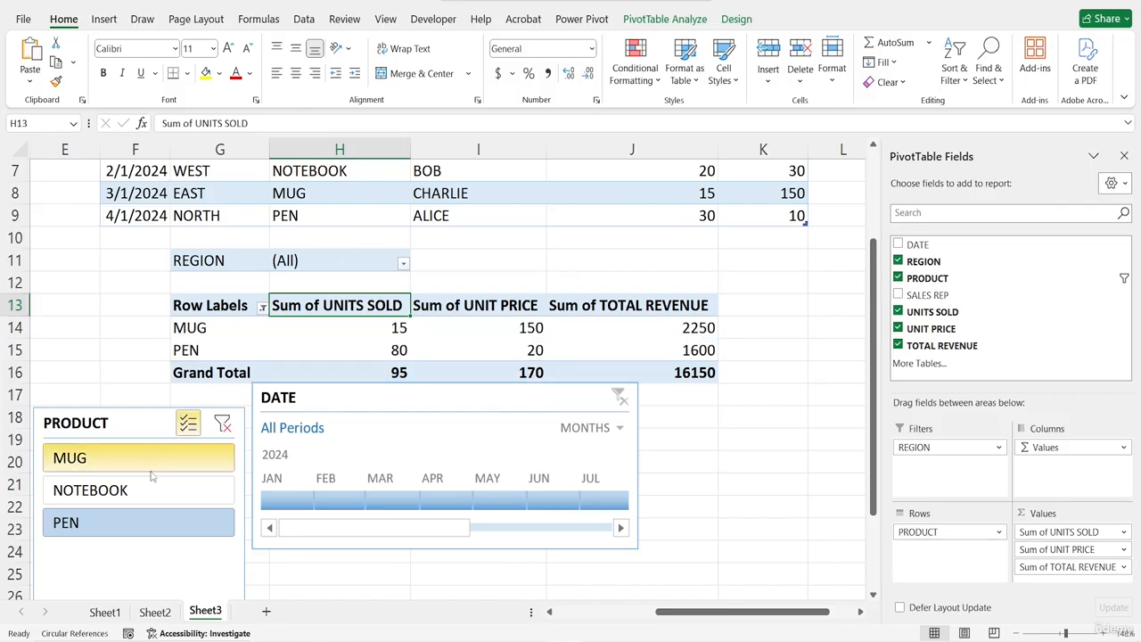
click(140, 498)
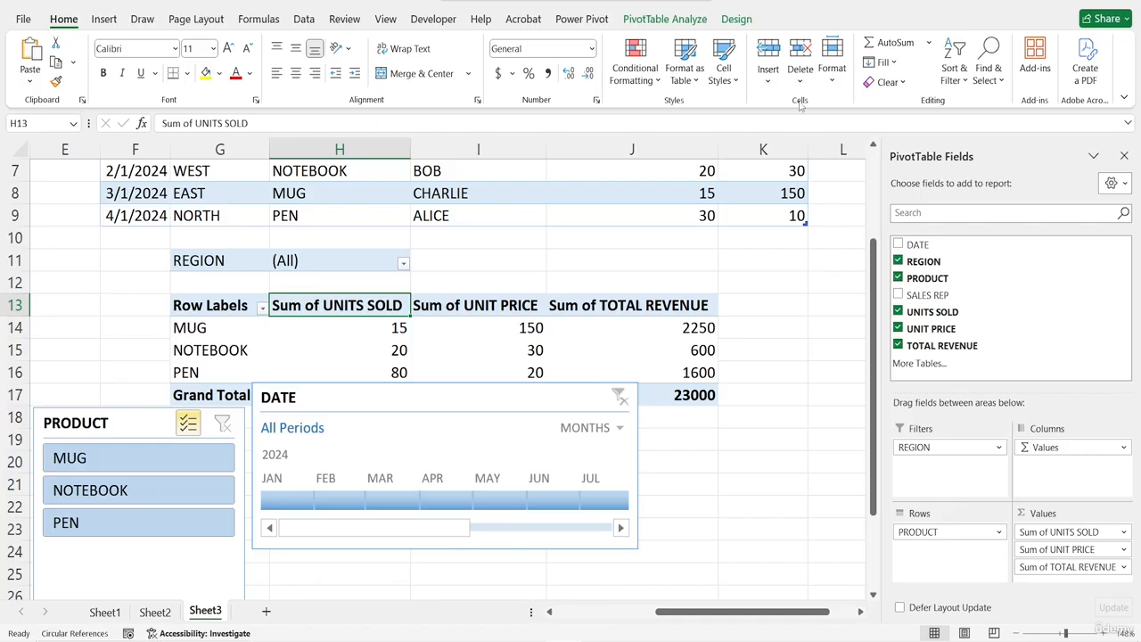
Insert a clustered column PivotChart from the PivotTable
click(665, 19)
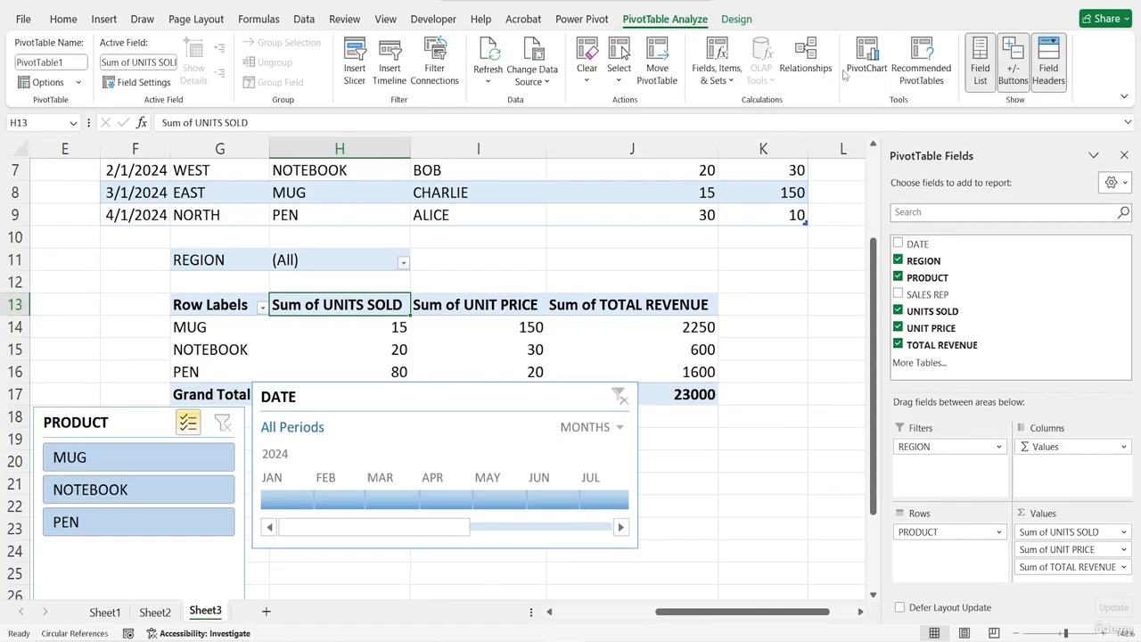
click(867, 55)
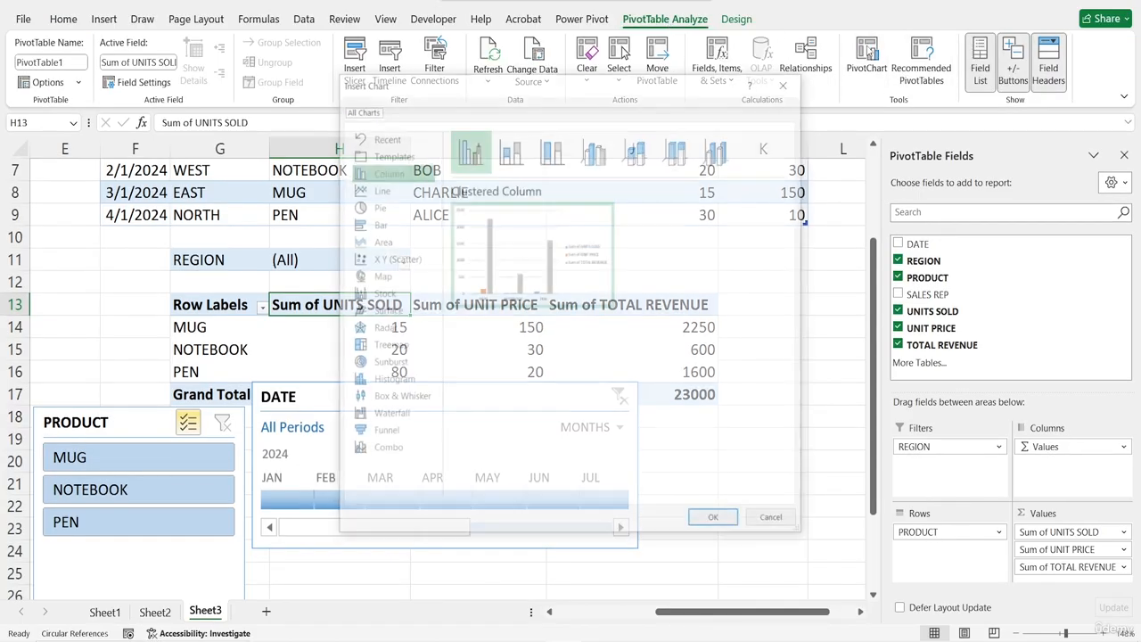
click(717, 523)
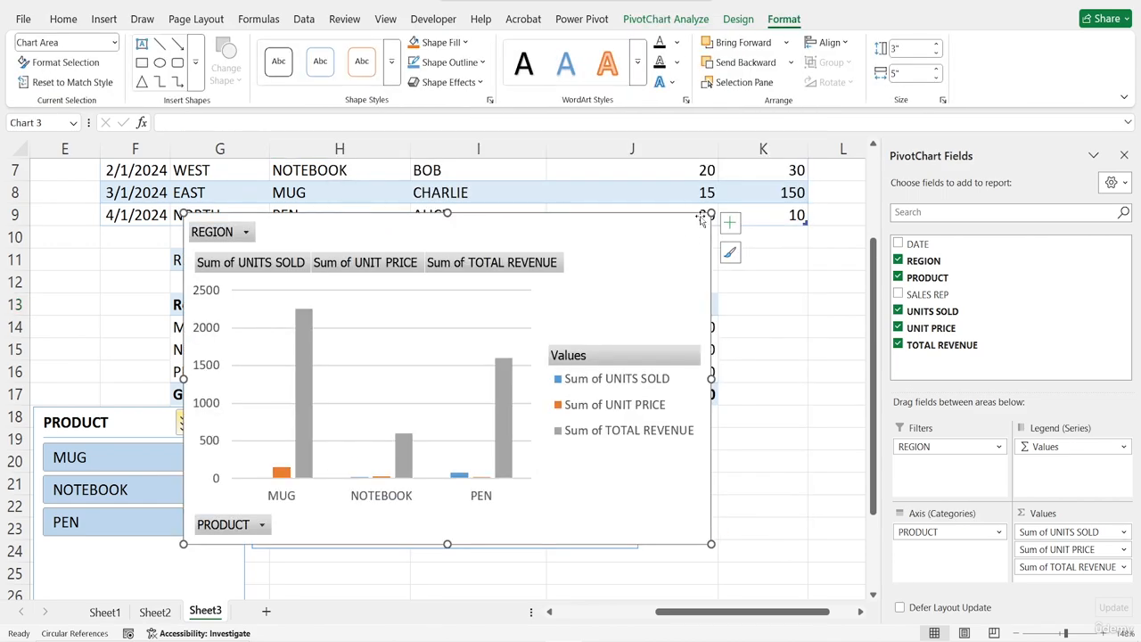
Shrink the PivotChart and move it to the right of the DATE timeline below the PivotTable
drag(710, 214, 504, 282)
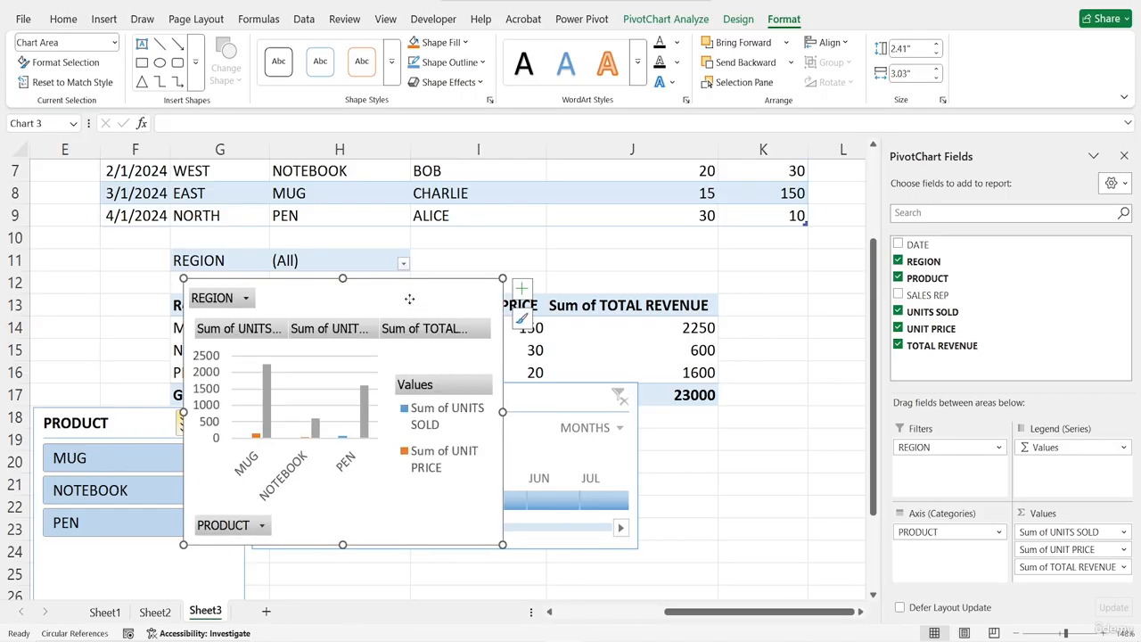
drag(408, 300, 866, 385)
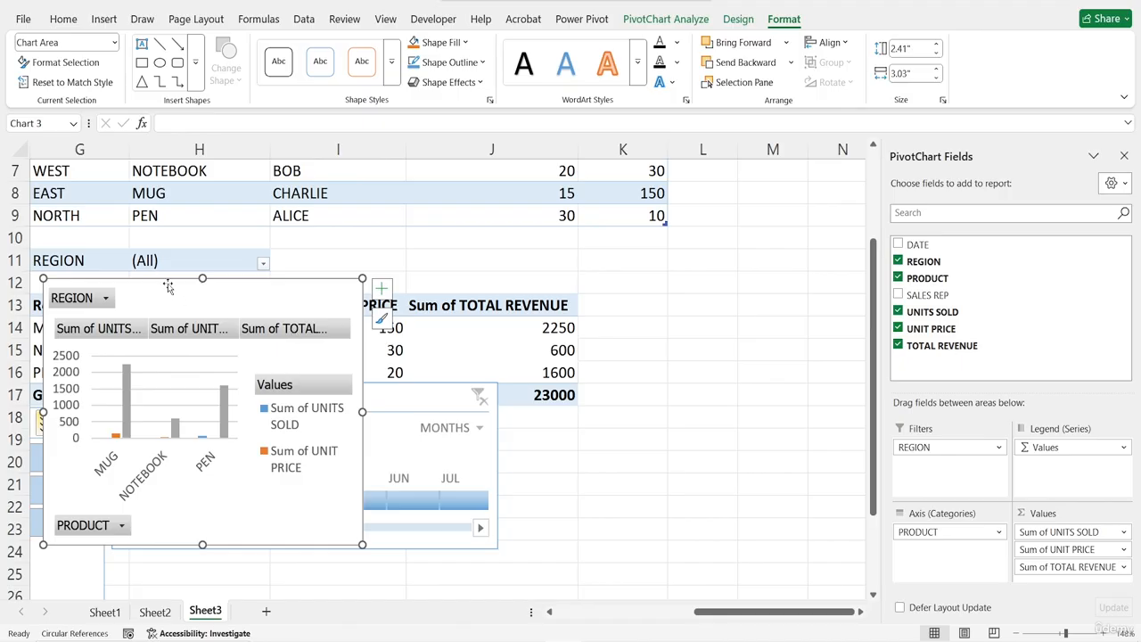
drag(181, 295, 649, 397)
scroll(281, 450, left, 3)
scroll(282, 450, right, 2)
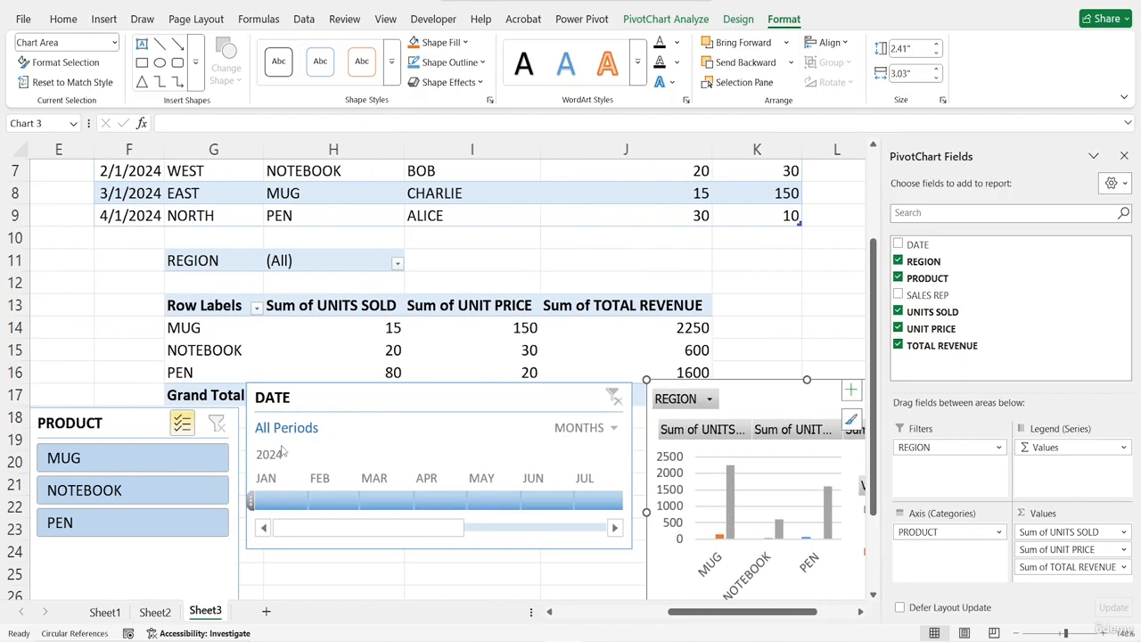
Toggle MUG off and back on in the PRODUCT slicer
click(68, 467)
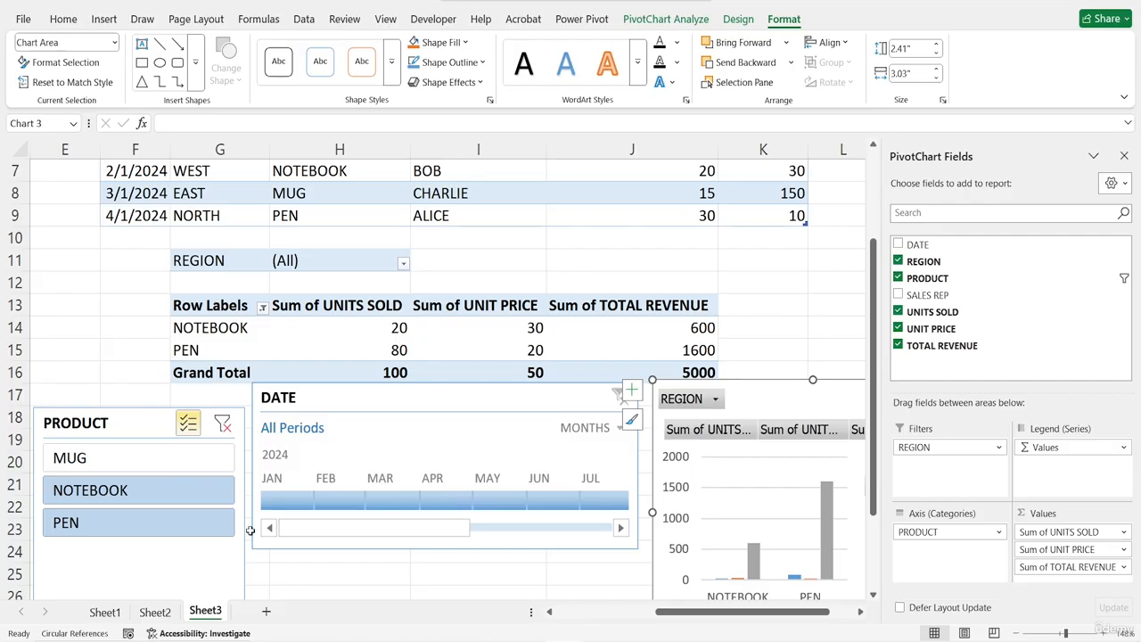
click(147, 458)
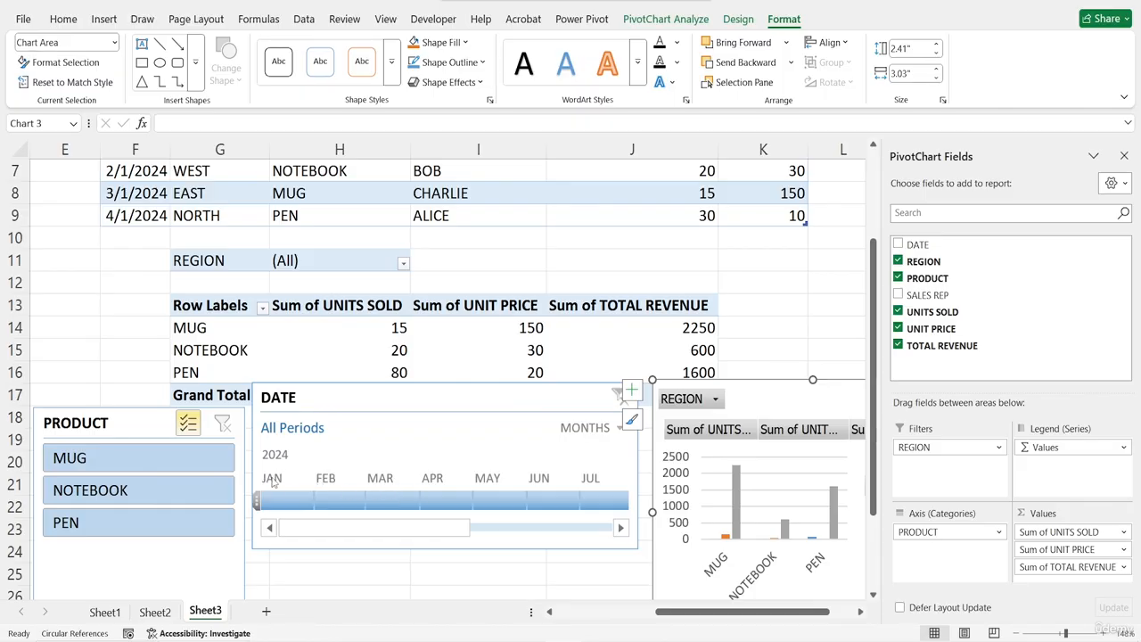
Filter the DATE timeline to January, February, March and April 2024 in turn, nudging the chart up, then clear the timeline filter
click(288, 503)
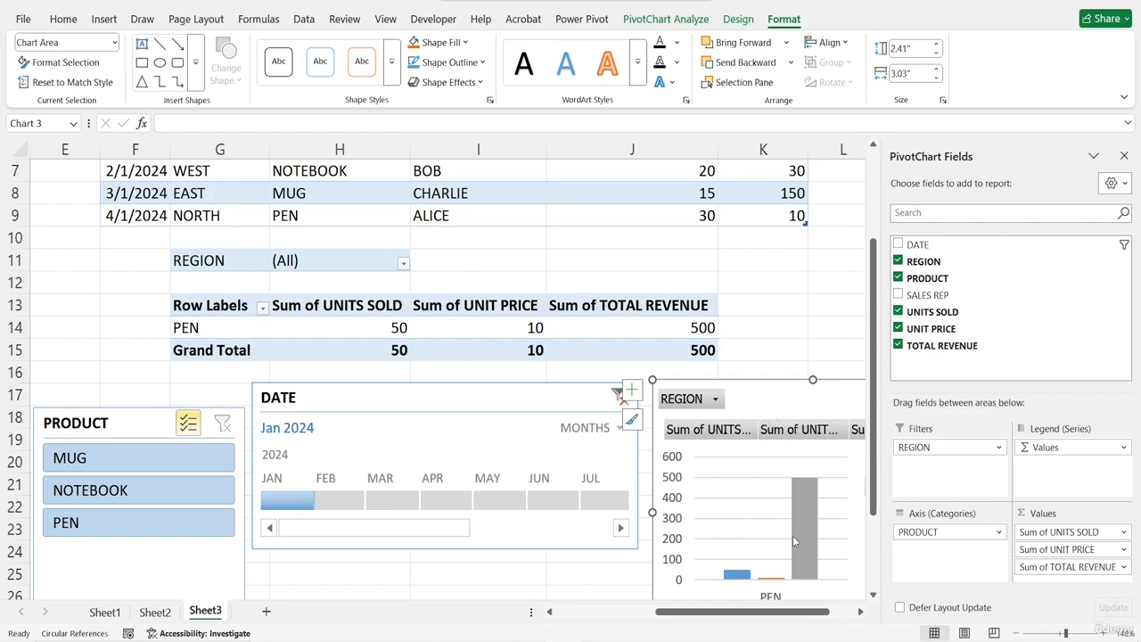
mouse_move(777, 386)
mouse_down()
mouse_move(664, 321)
mouse_move(784, 387)
mouse_move(819, 389)
mouse_move(792, 387)
mouse_up()
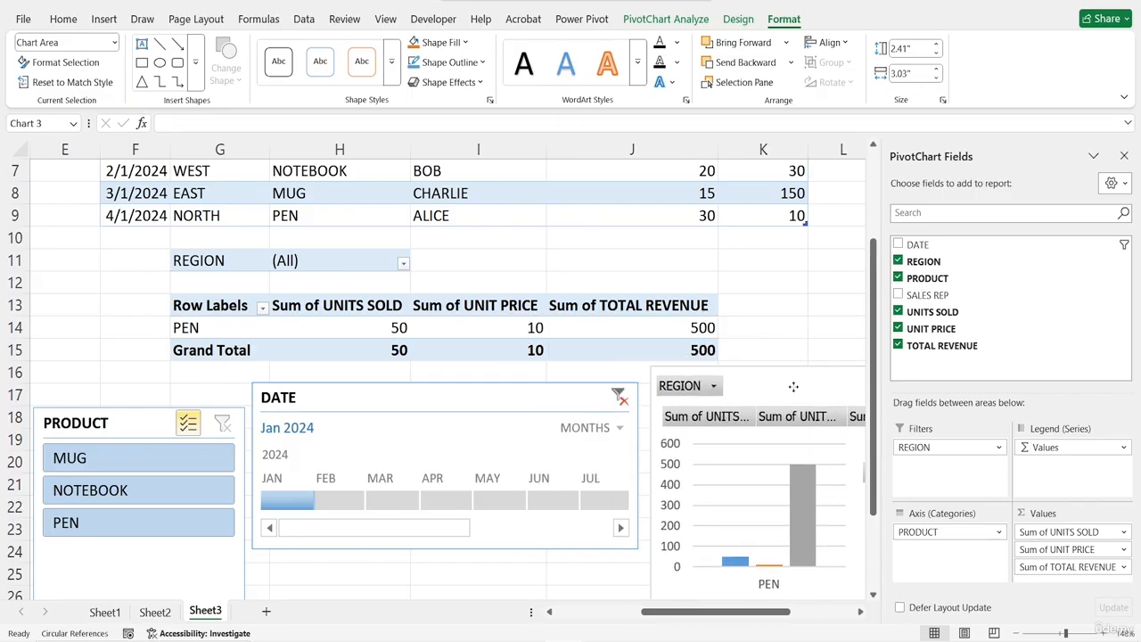
click(339, 499)
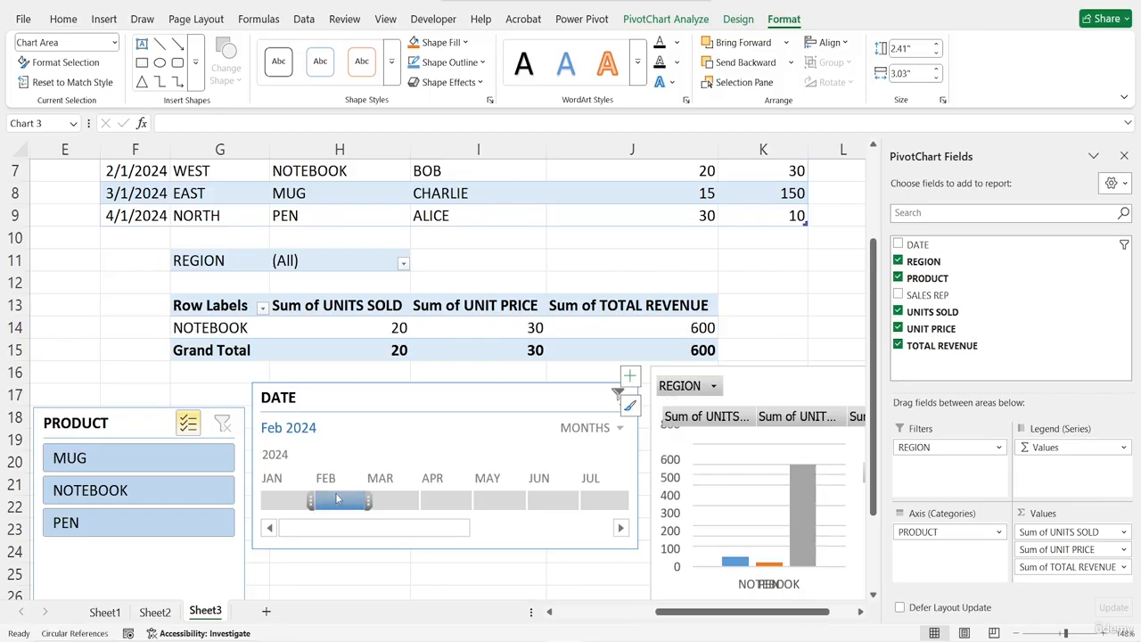
click(393, 508)
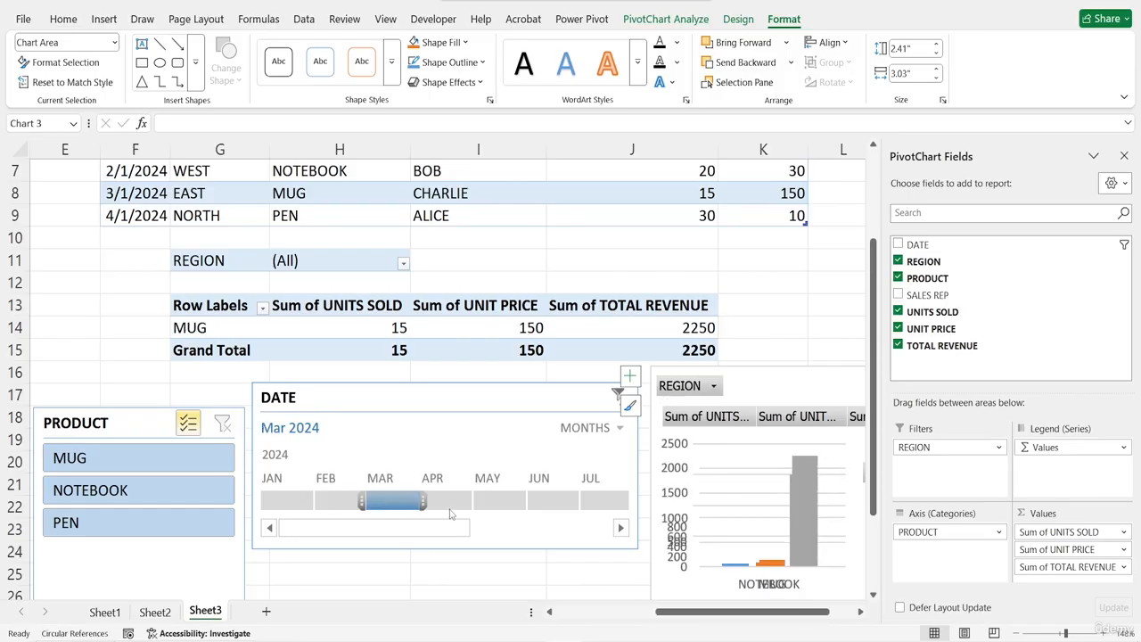
click(445, 506)
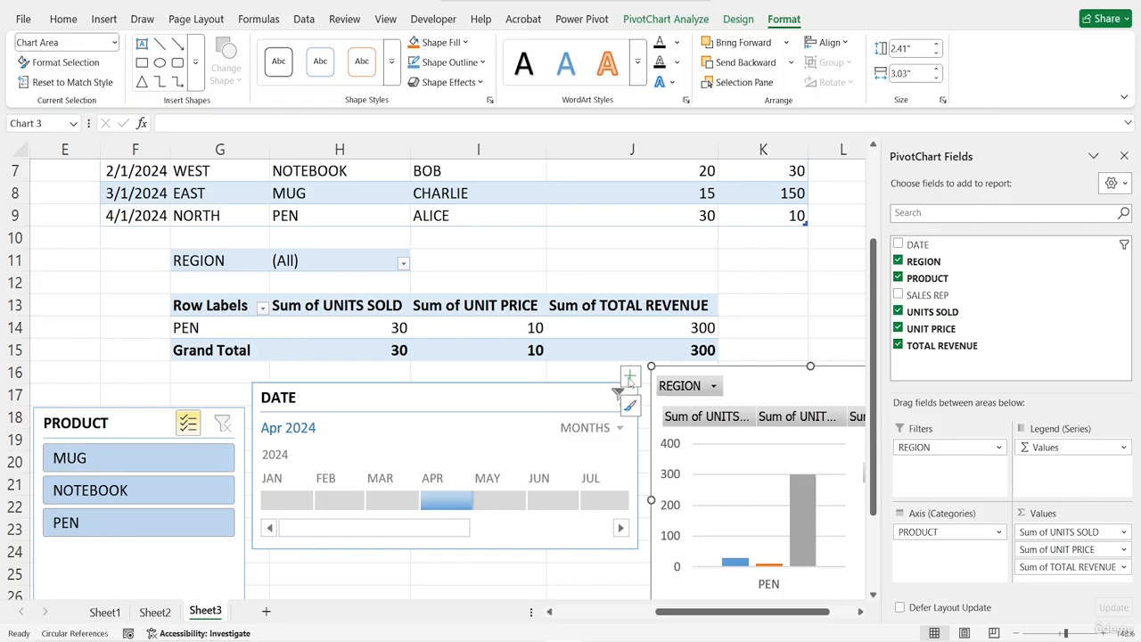
click(475, 410)
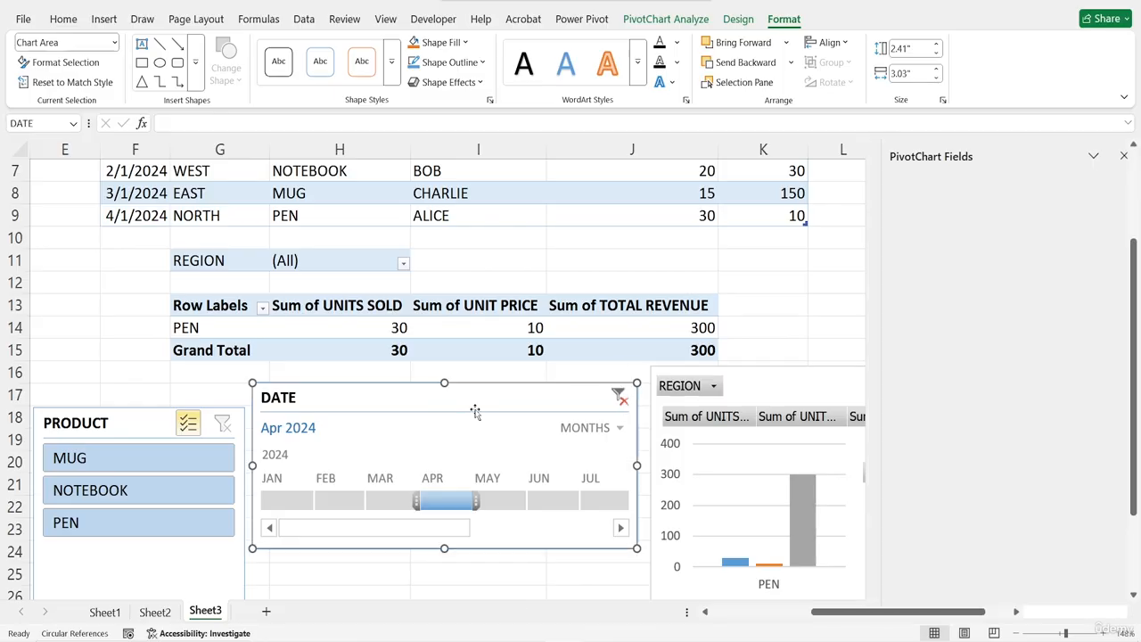
click(621, 396)
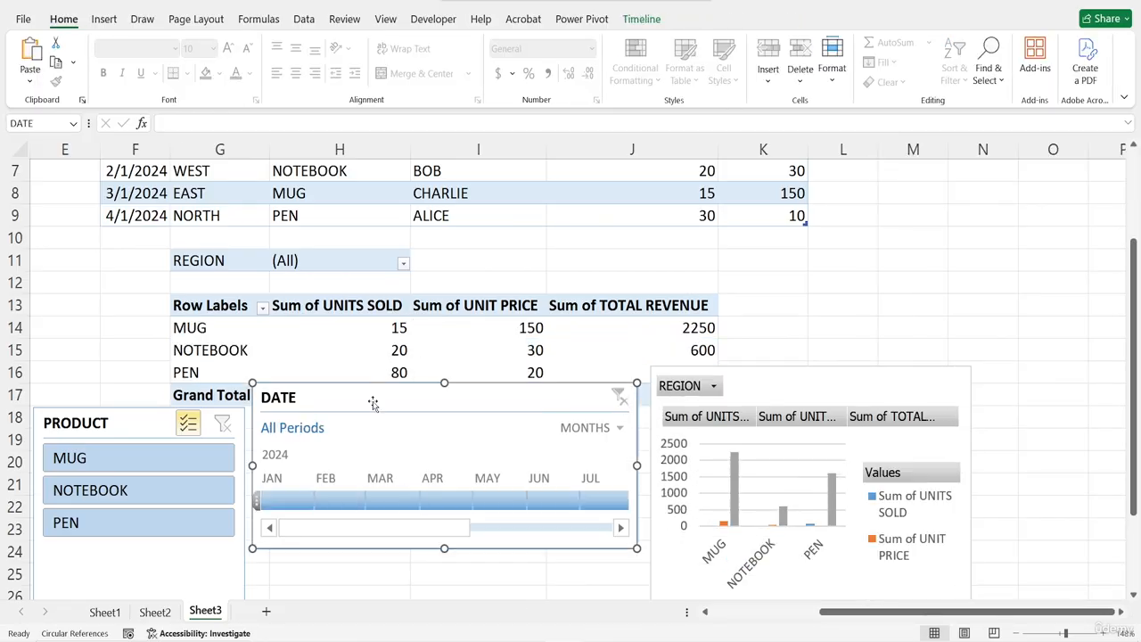
Move the DATE timeline slightly lower on the sheet
drag(371, 404, 378, 445)
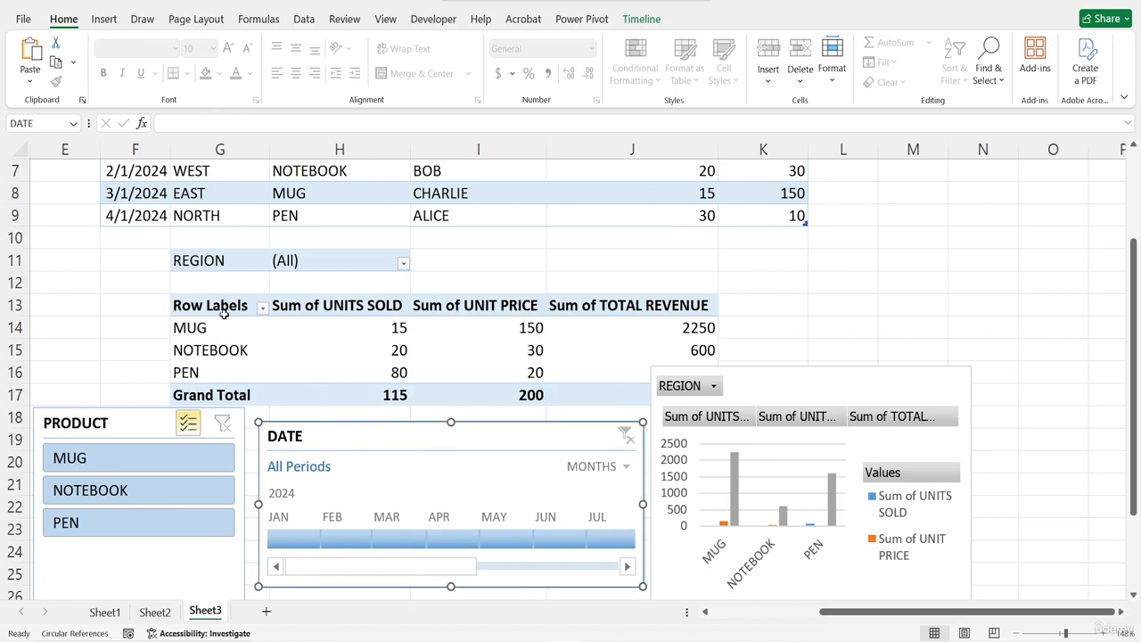
right_click(225, 313)
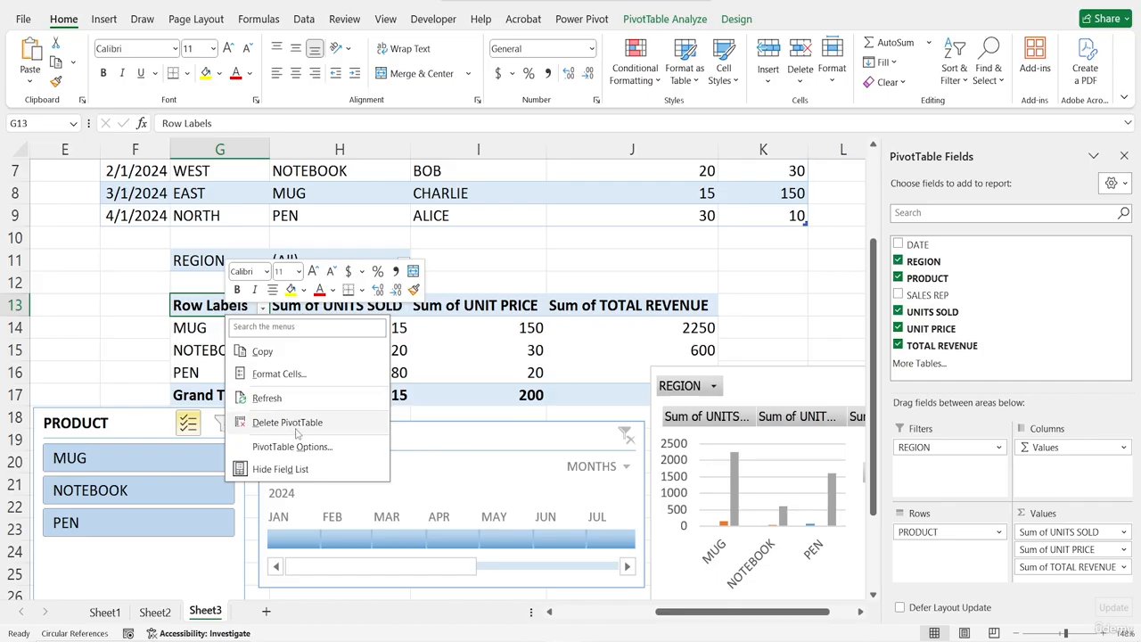
key(Escape)
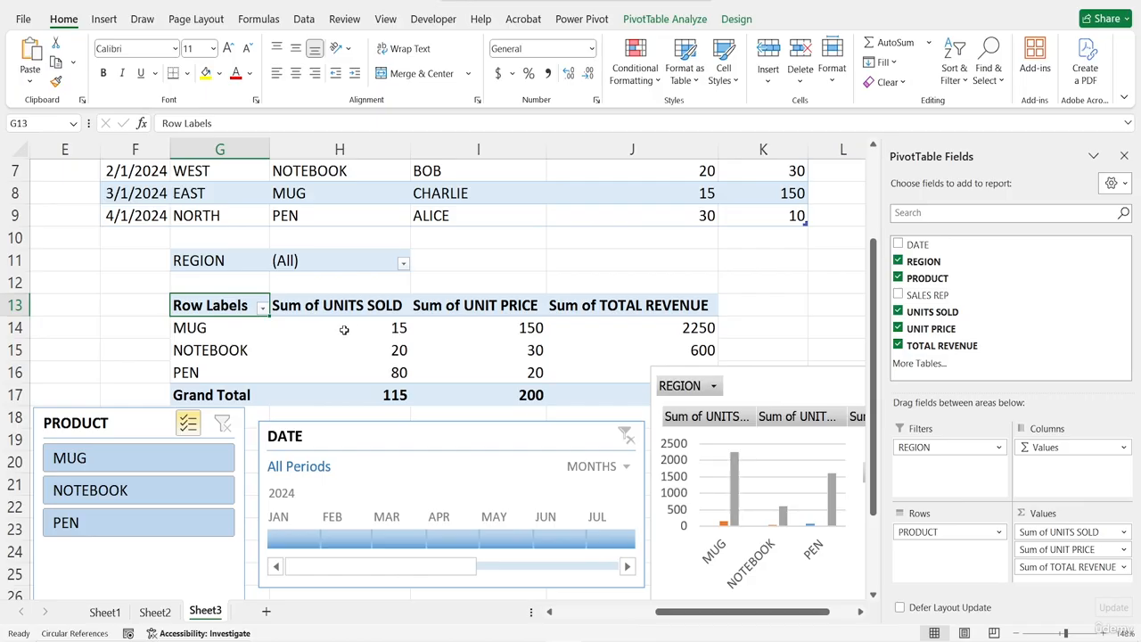
Add the DATE field to the PivotTable rows beneath PRODUCT
mouse_move(344, 330)
drag(921, 247, 947, 523)
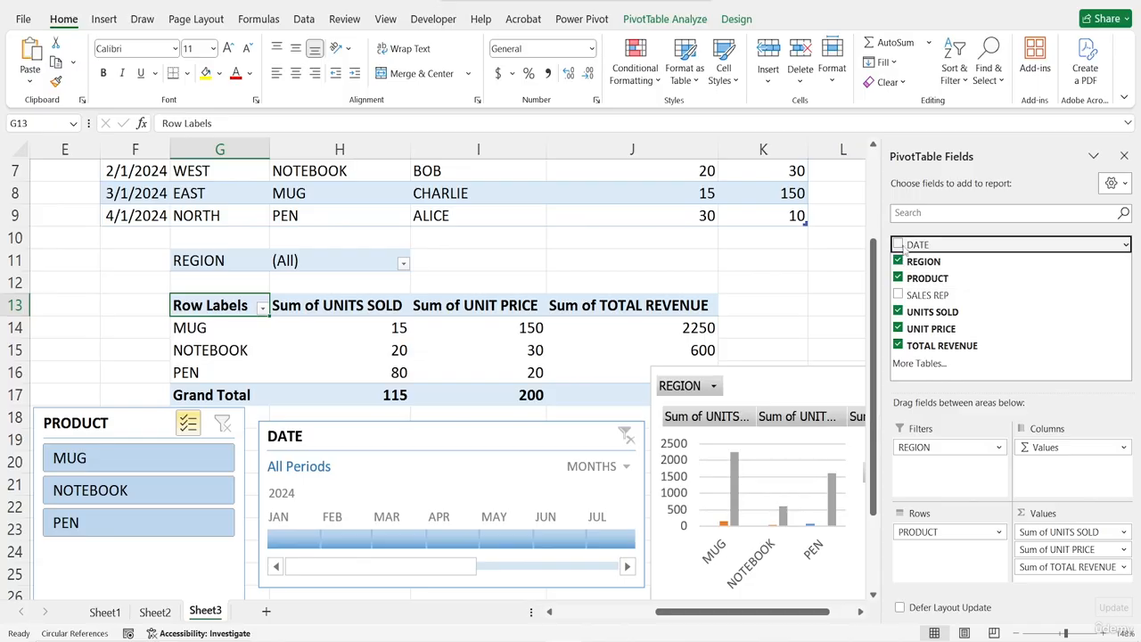
drag(902, 246, 948, 552)
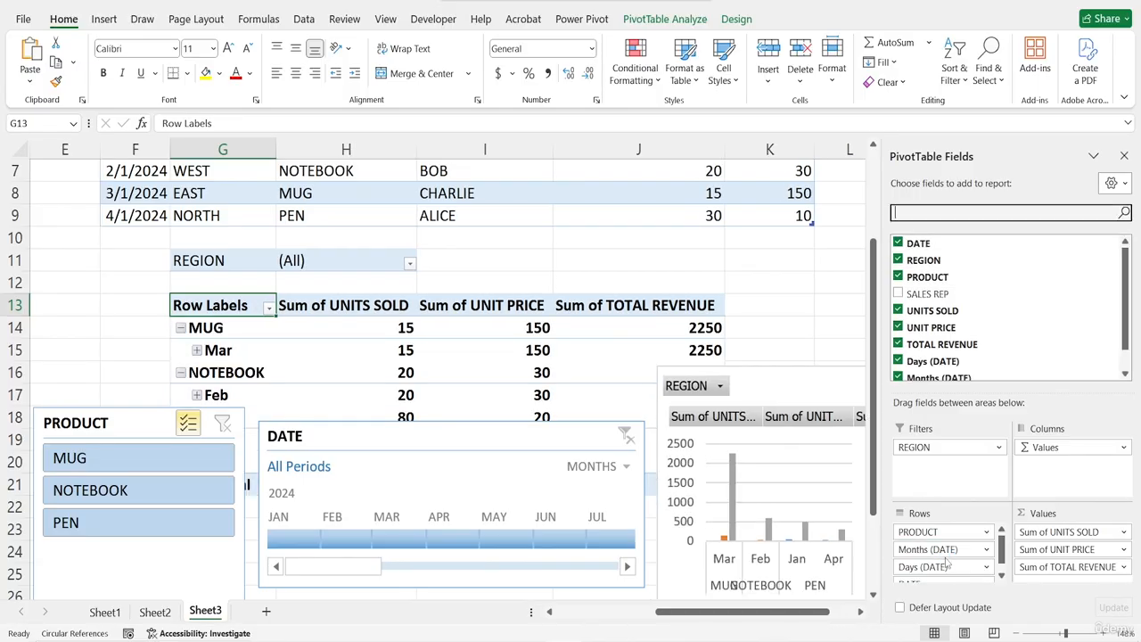
scroll(292, 311, down, 2)
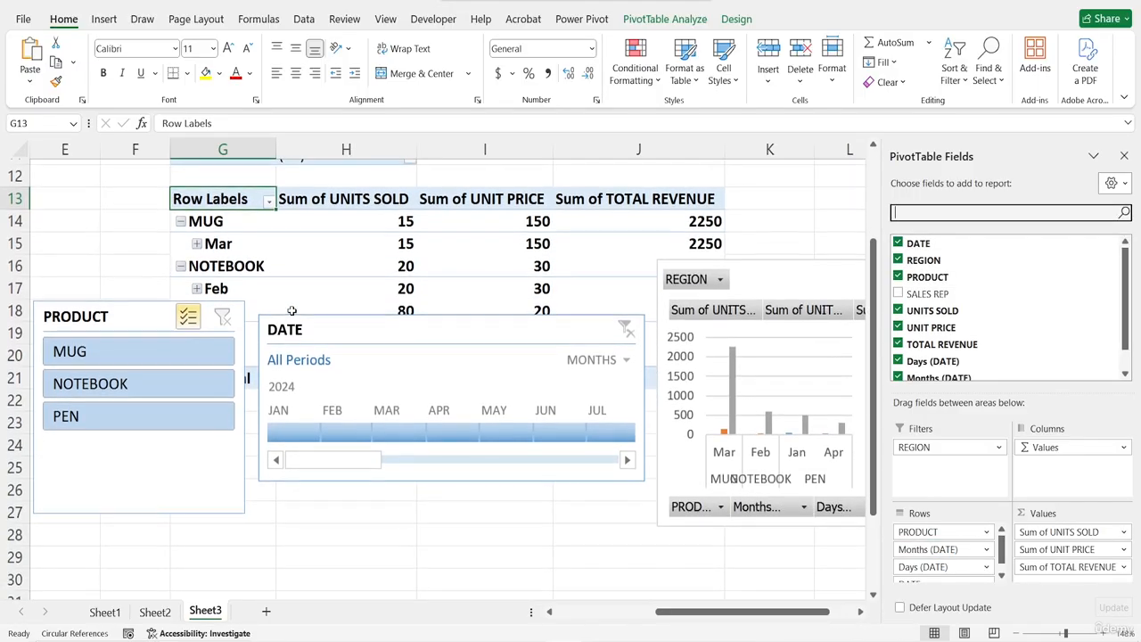
scroll(292, 310, up, 1)
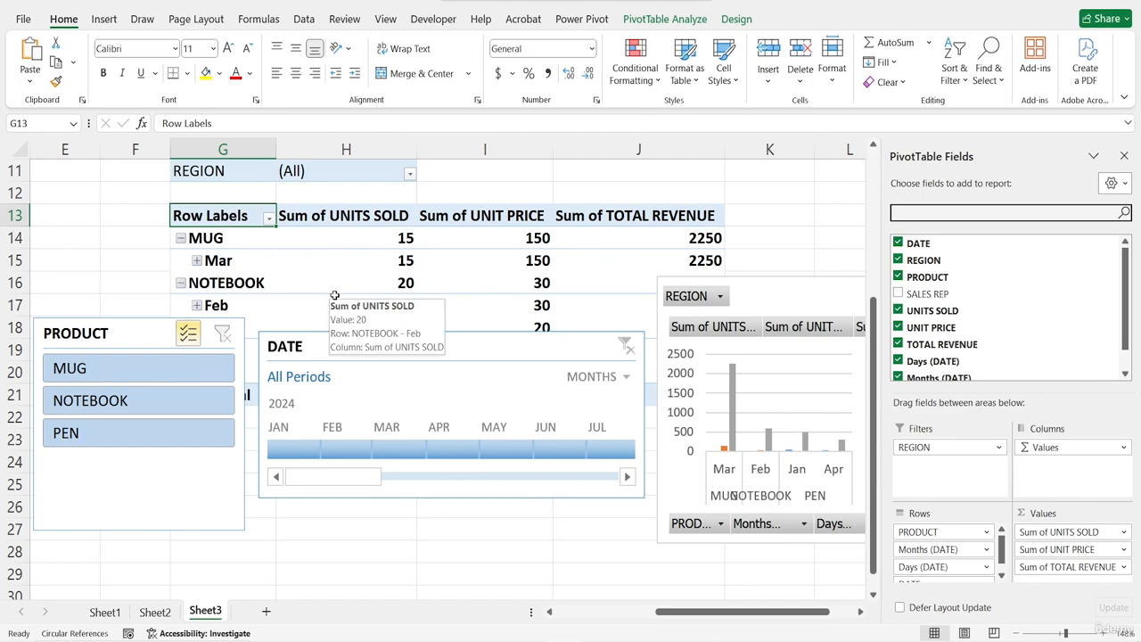
Regroup the PivotTable's DATE field by Months only, deselecting Days in the Grouping dialog
right_click(217, 219)
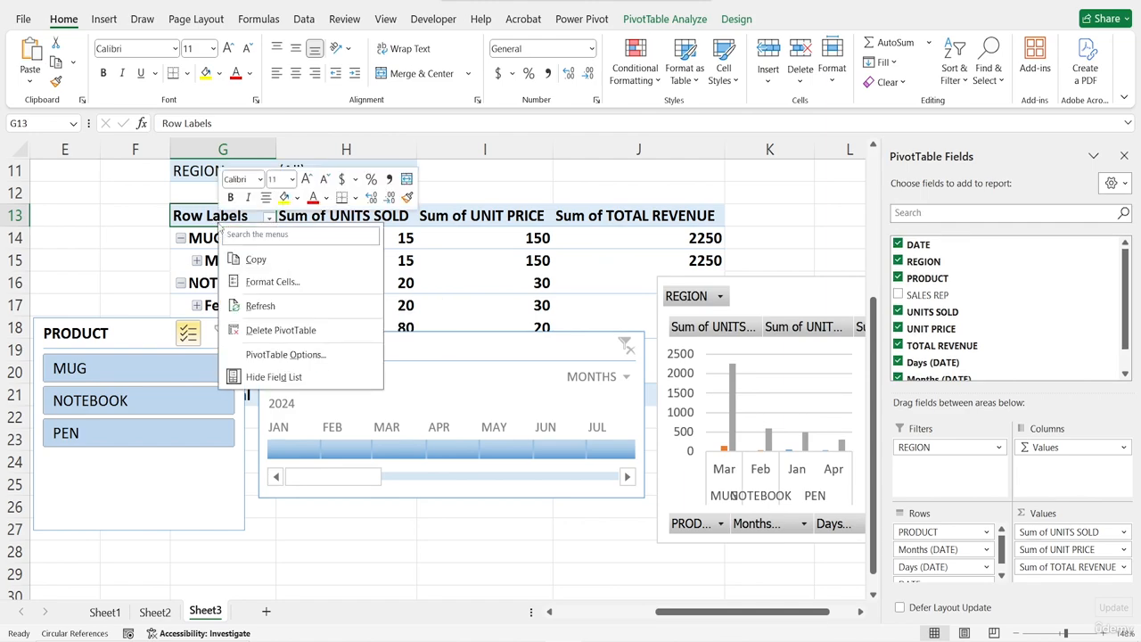
click(119, 249)
right_click(227, 258)
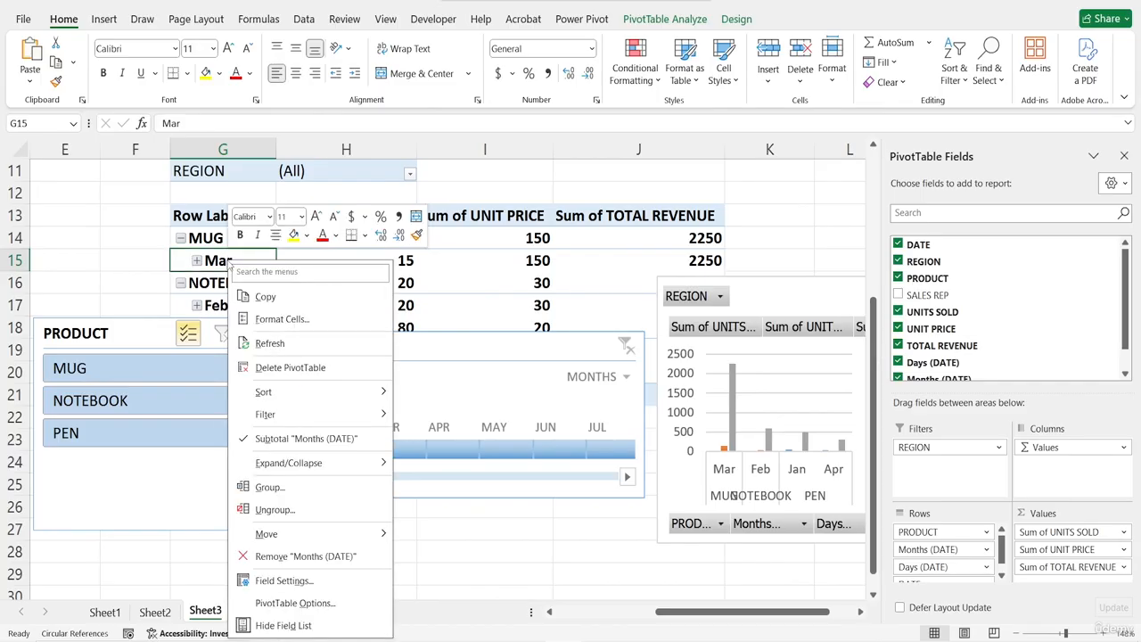
click(269, 487)
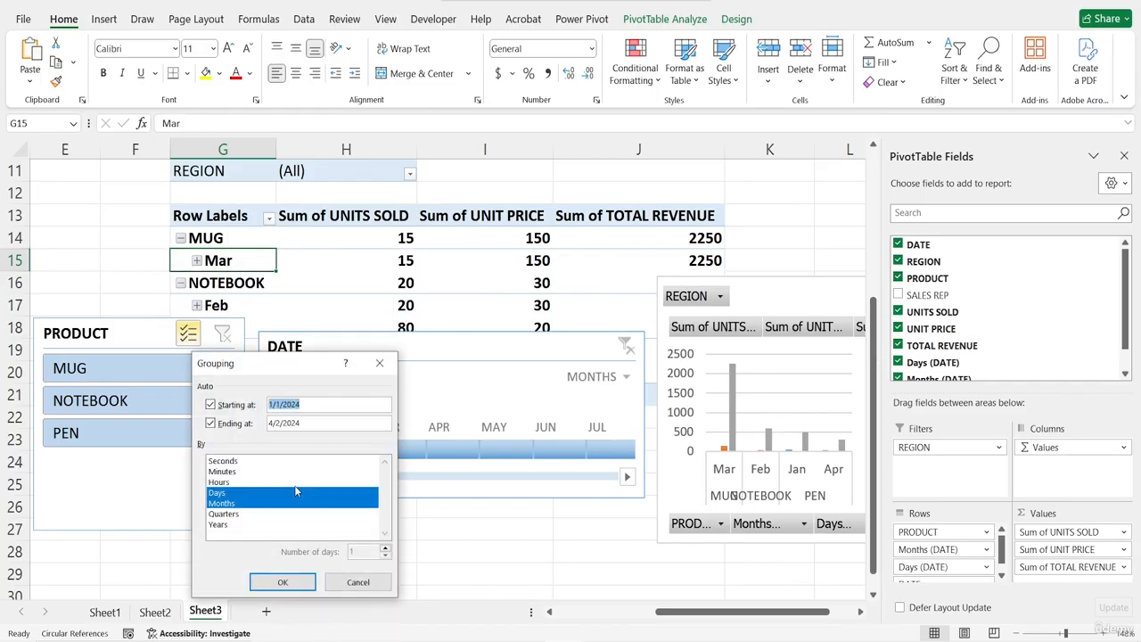
click(221, 505)
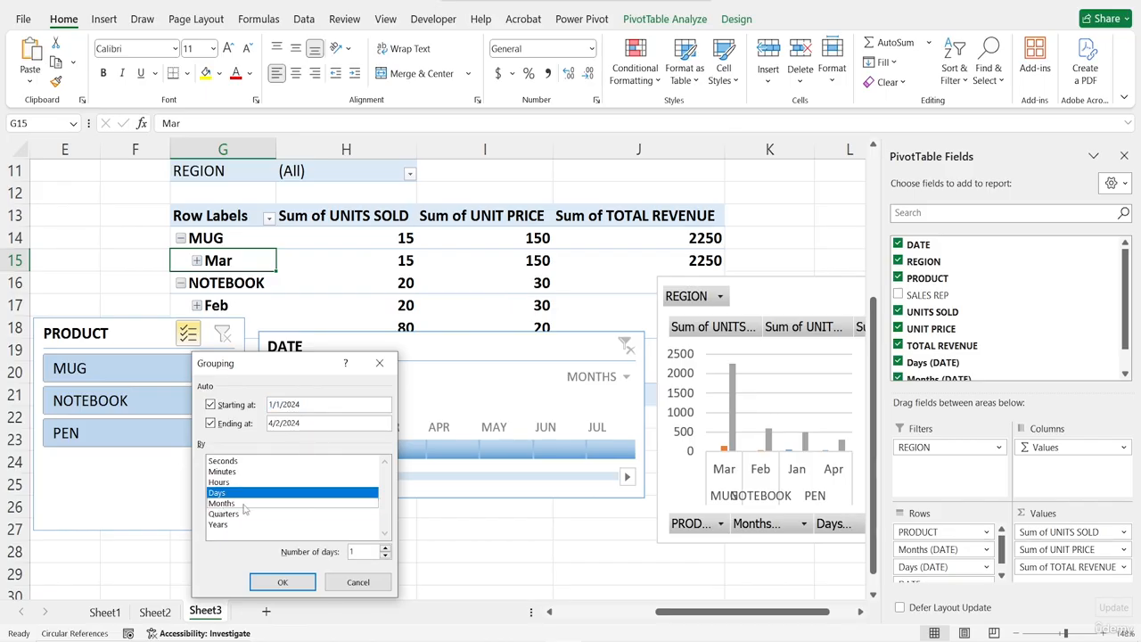
click(232, 495)
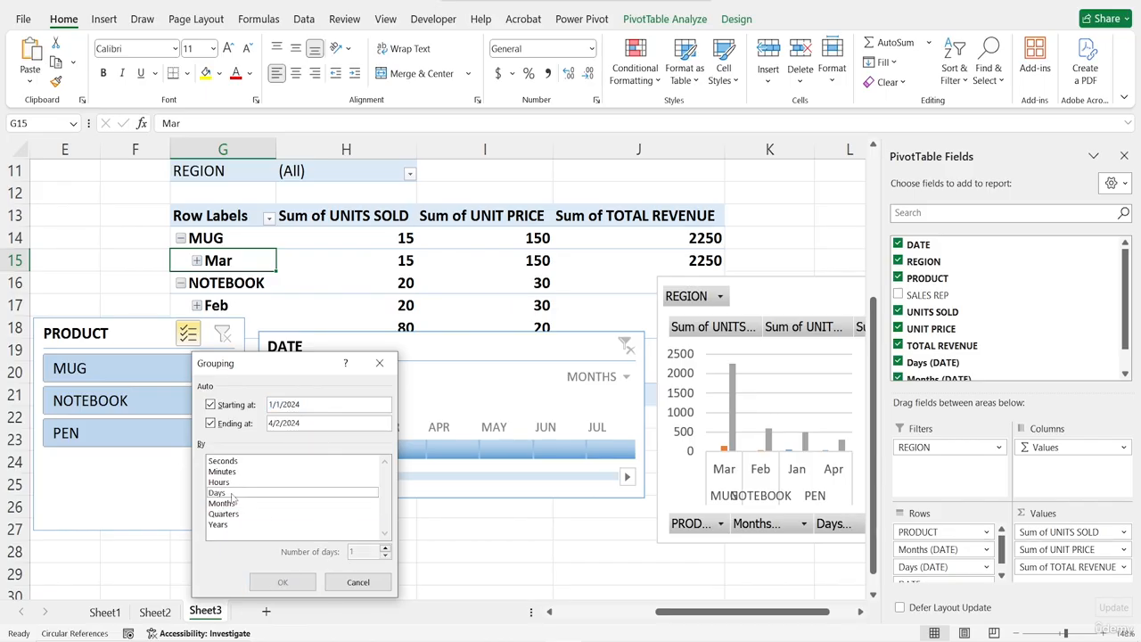
click(223, 504)
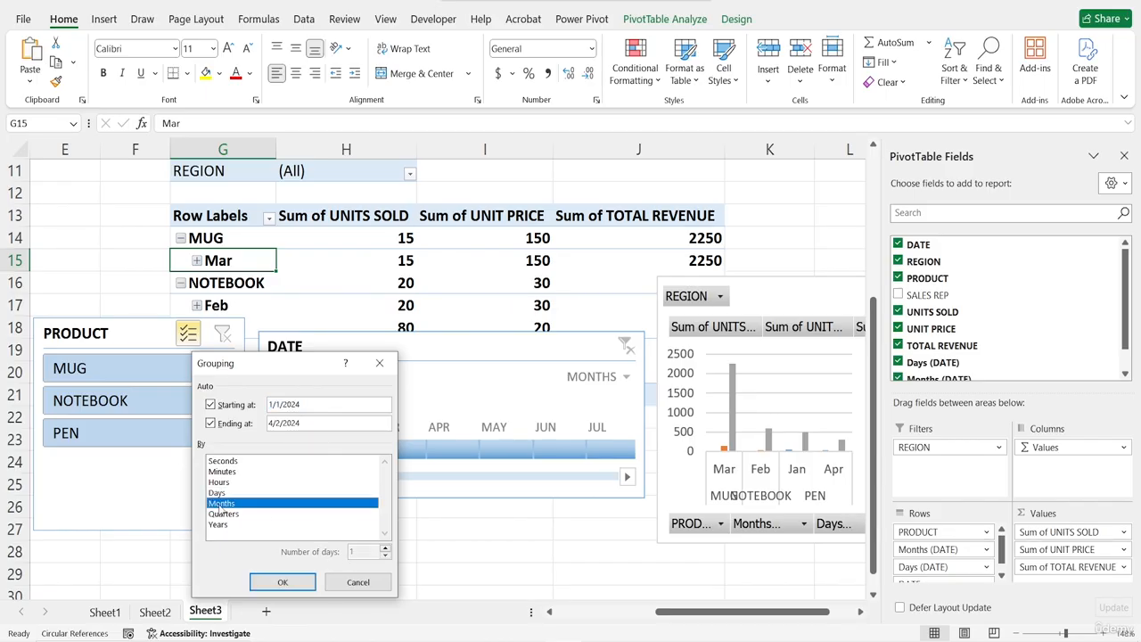
click(281, 581)
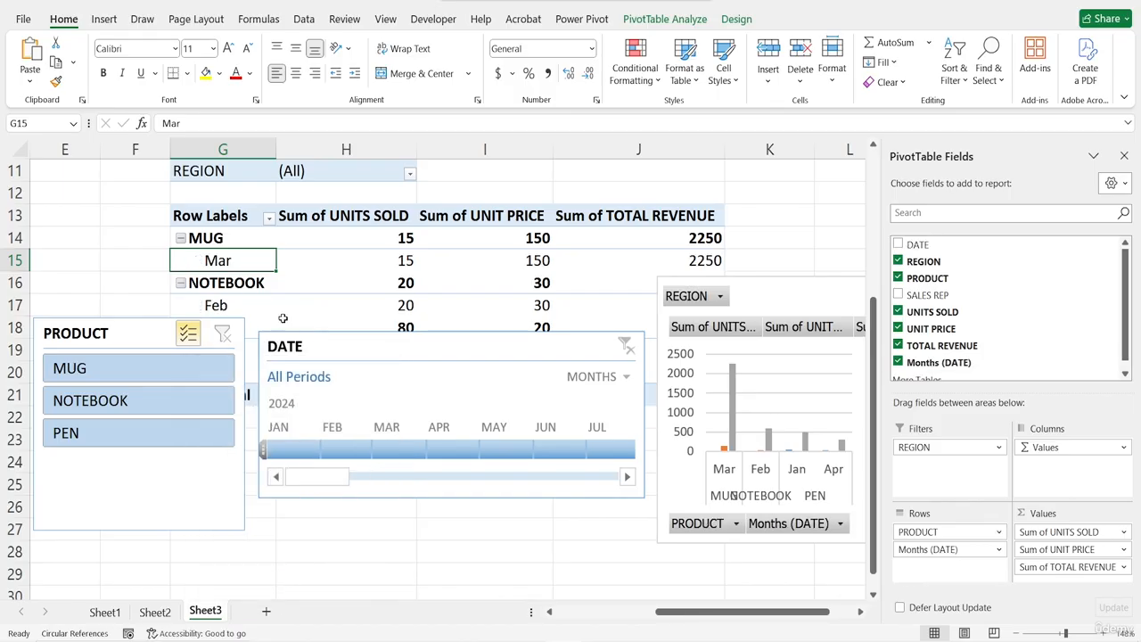
Move the PRODUCT slicer lower on the sheet, below the PivotTable
scroll(283, 314, down, 1)
scroll(283, 314, up, 1)
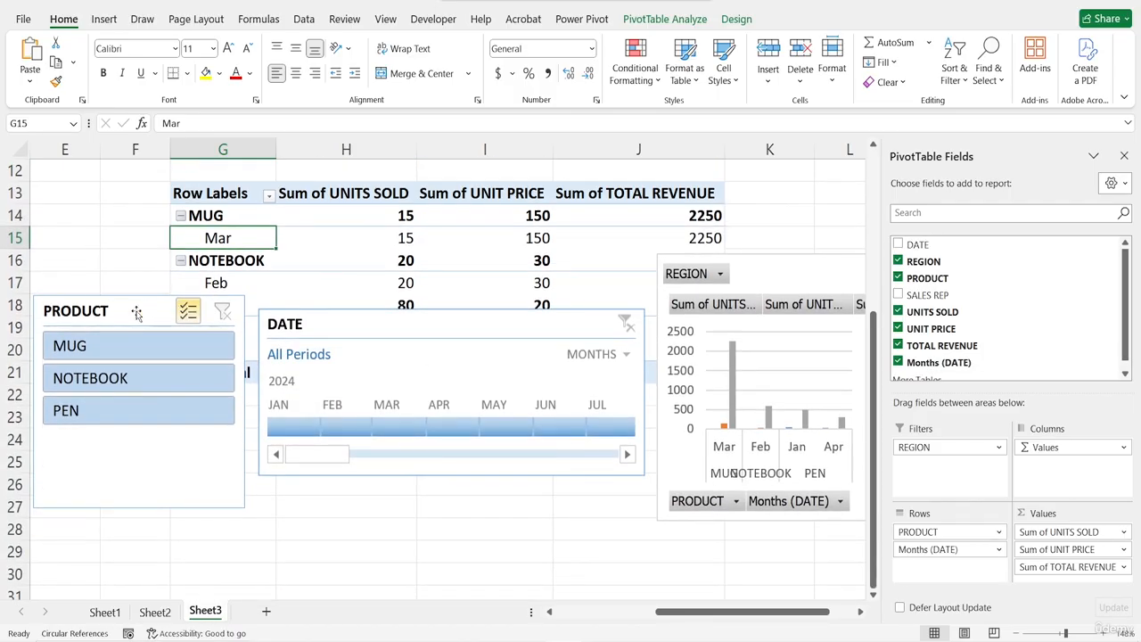
drag(137, 309, 144, 401)
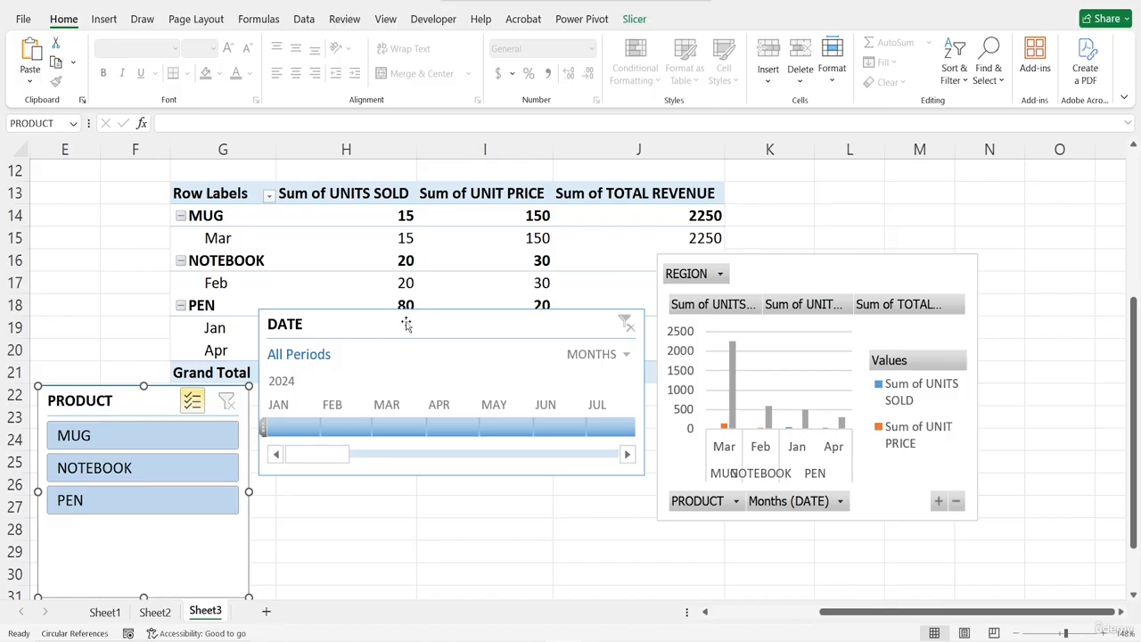
Move the DATE timeline down and to the right, beside the PRODUCT slicer
drag(403, 322, 445, 391)
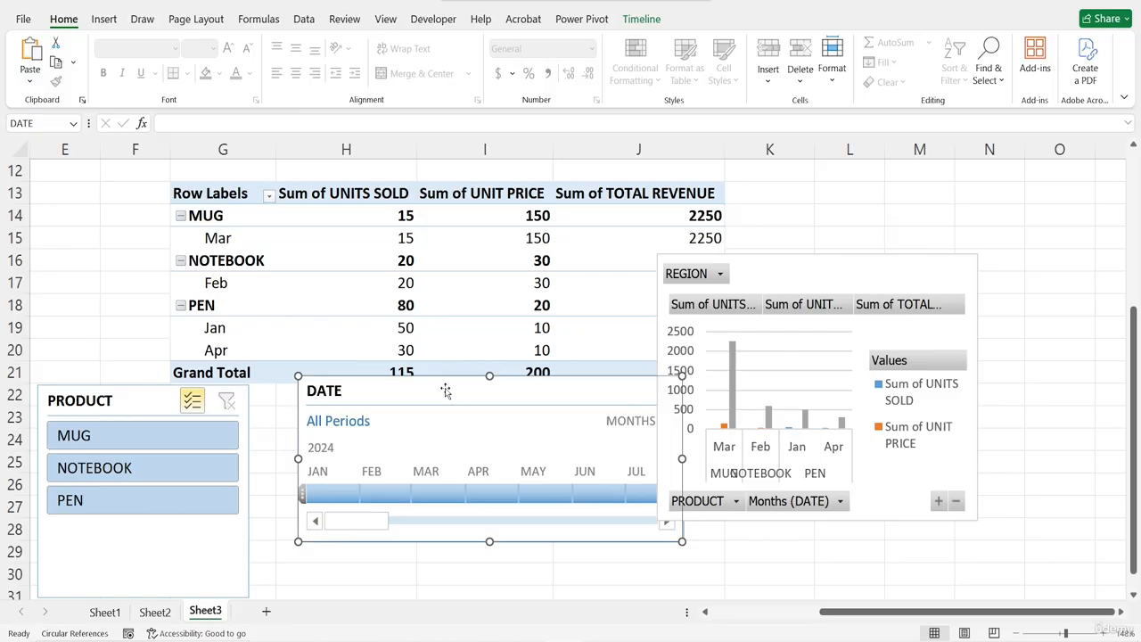
click(499, 594)
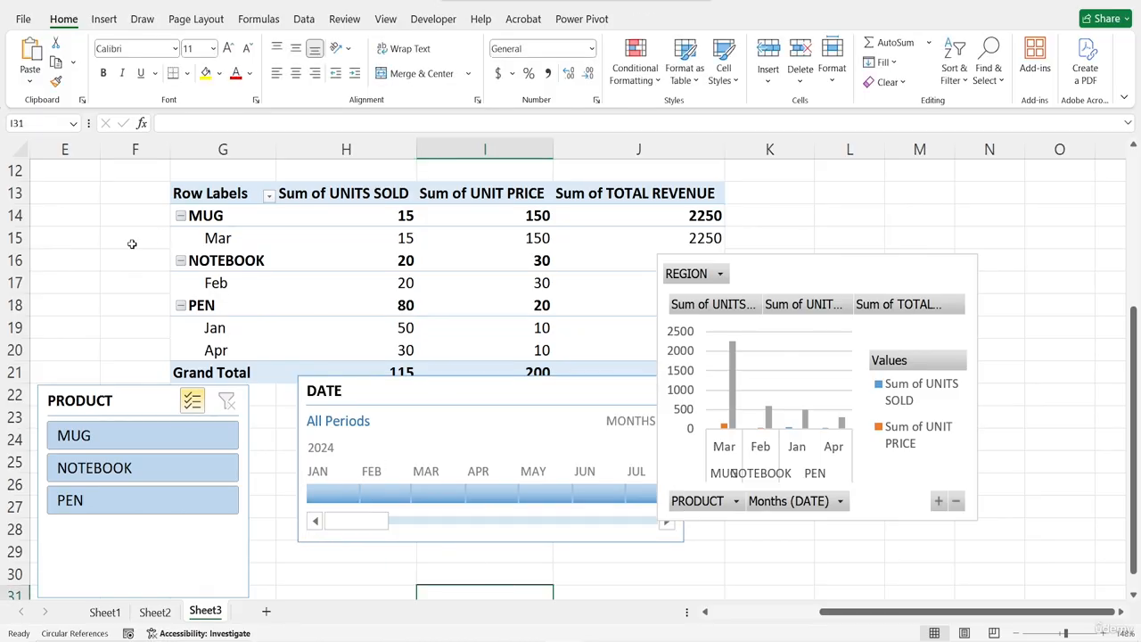
click(91, 258)
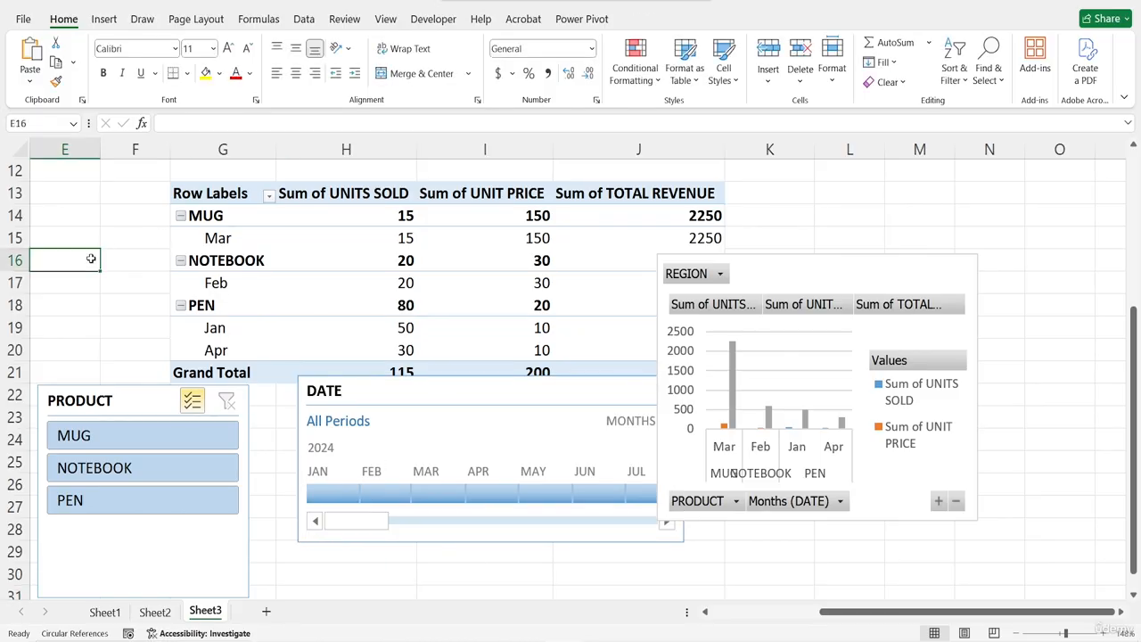